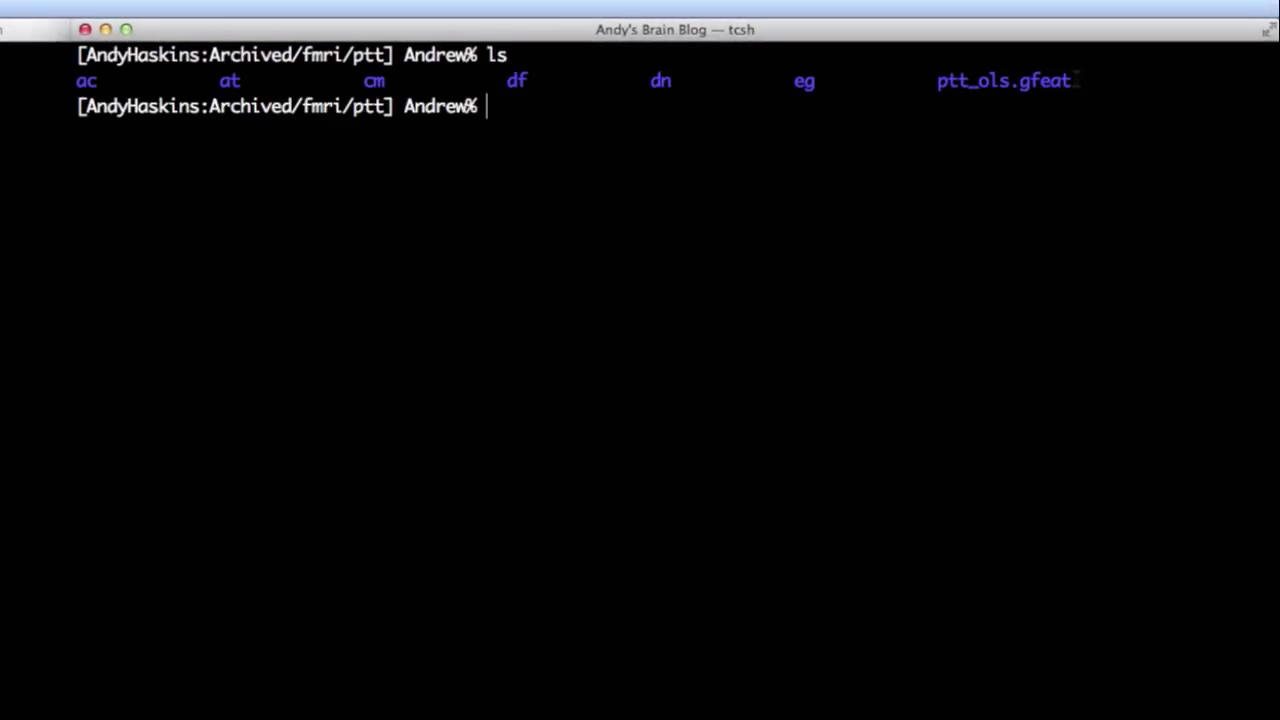
# Highlight the ptt_ols.gfeat group analysis folder in the ptt folder listing.
pyautogui.moveTo(1071, 81); pyautogui.dragTo(937, 81)
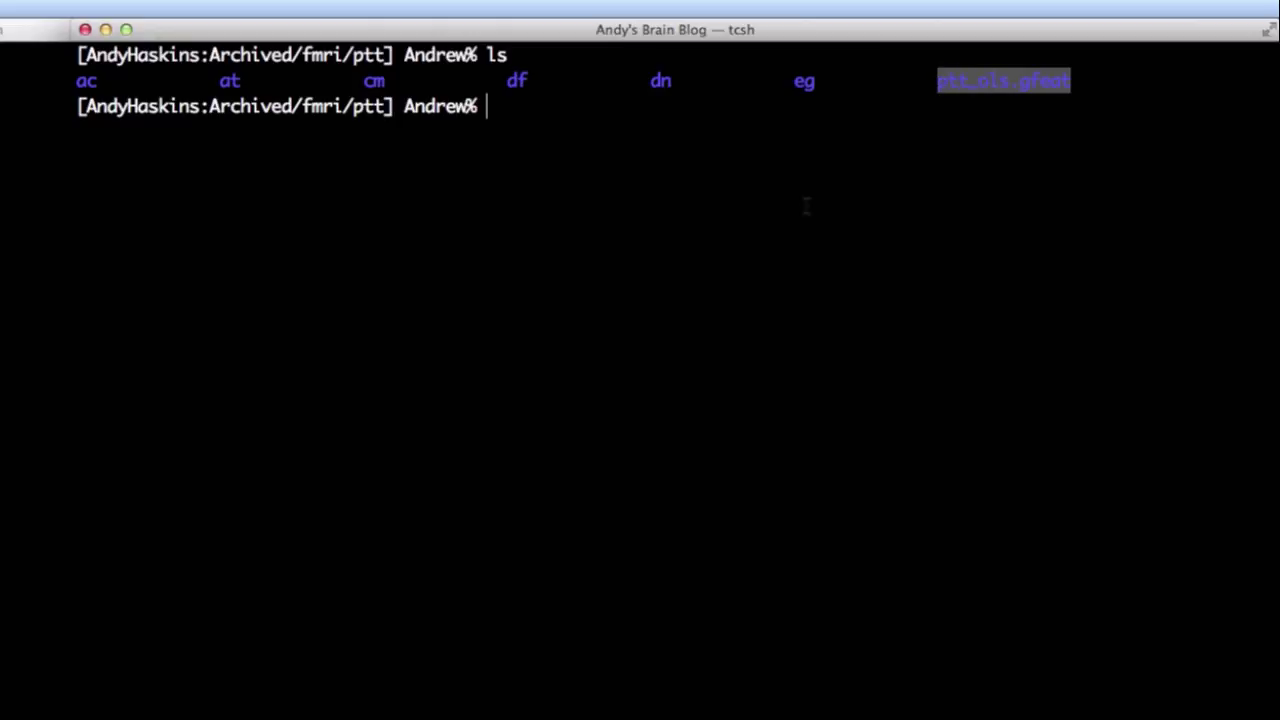
# Launch the FSL 5.0.8 main menu with the fsl command.
pyautogui.click(718, 230)
pyautogui.write('fsl')
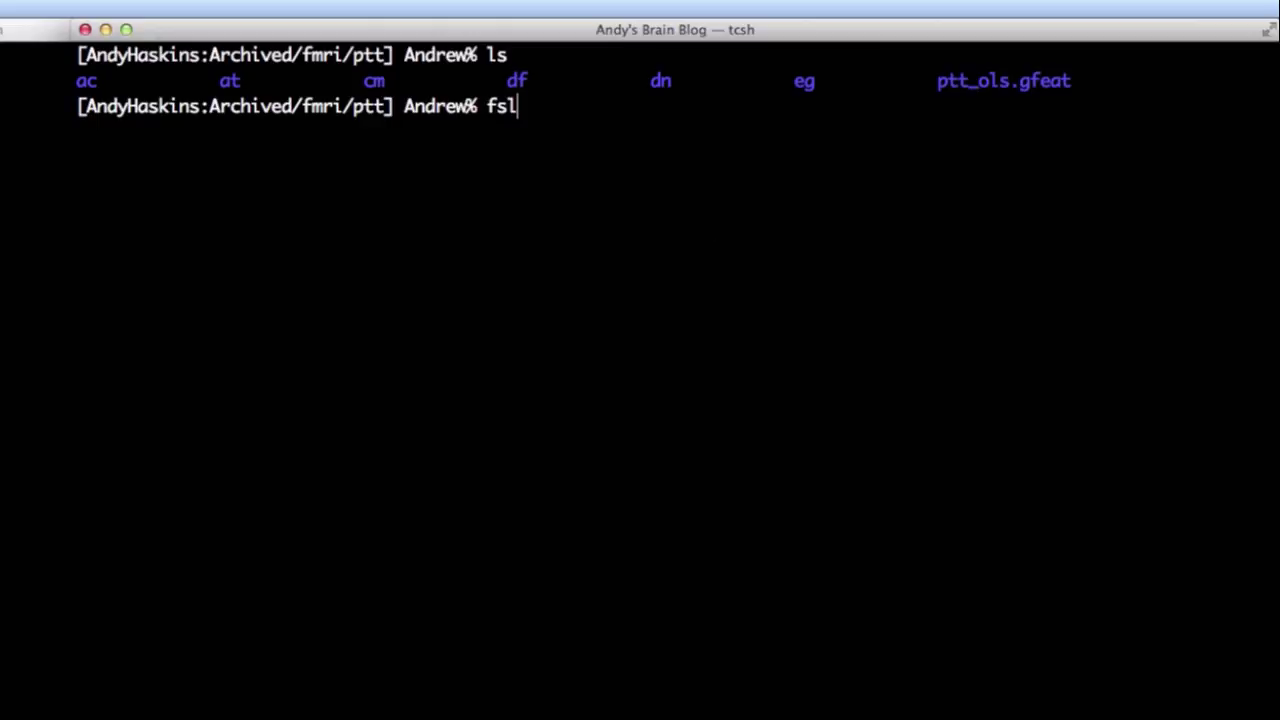
pyautogui.press('Return')
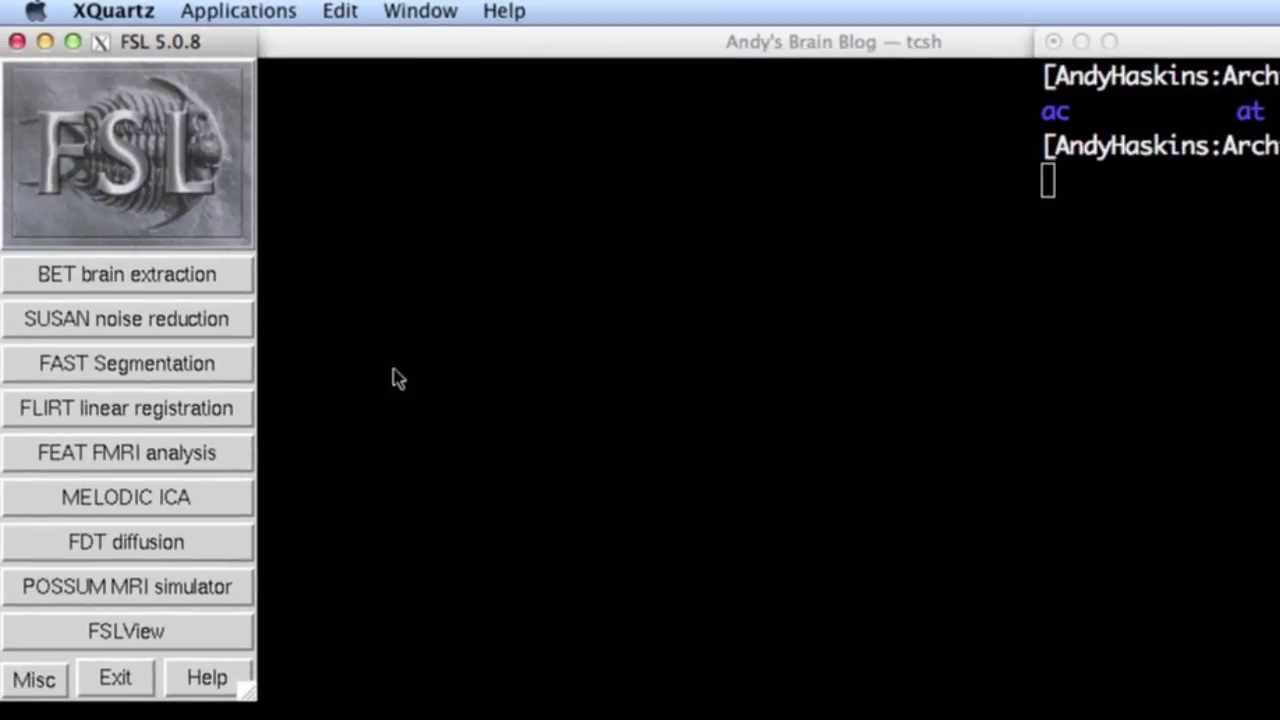
# Check the standard-space template path in FEAT's Registration settings, then close FEAT.
pyautogui.click(171, 450)
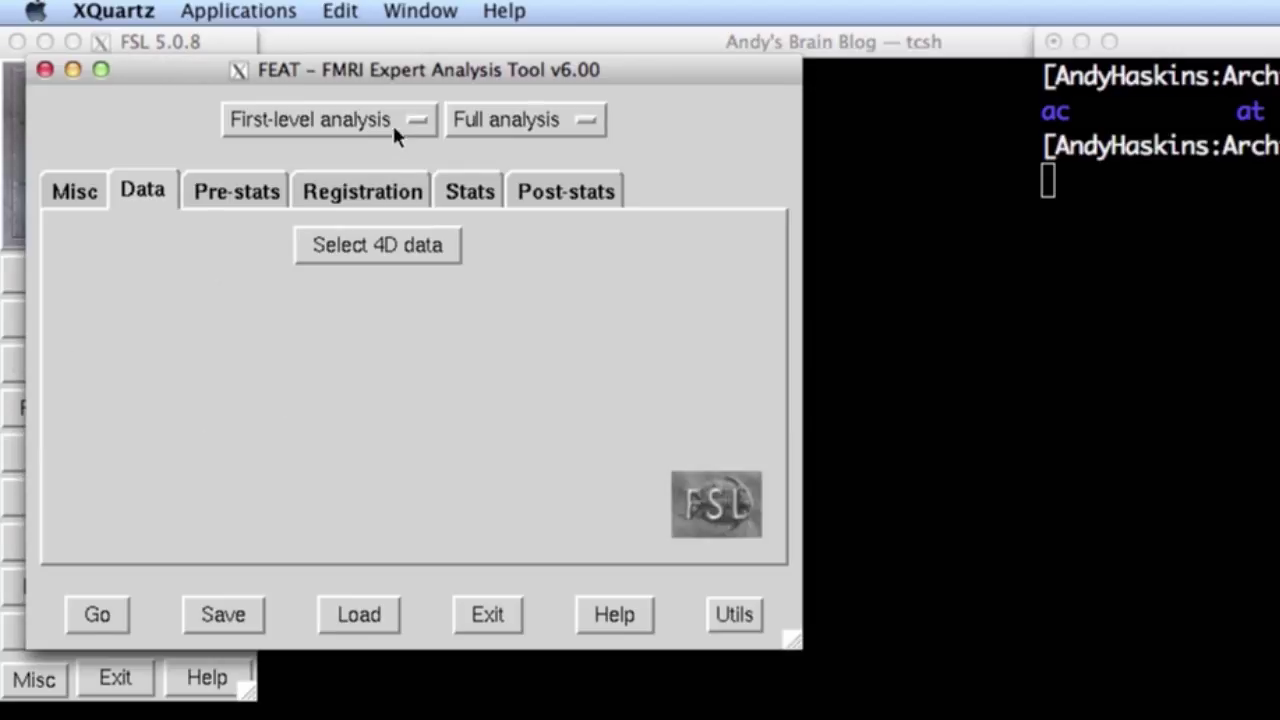
pyautogui.click(350, 195)
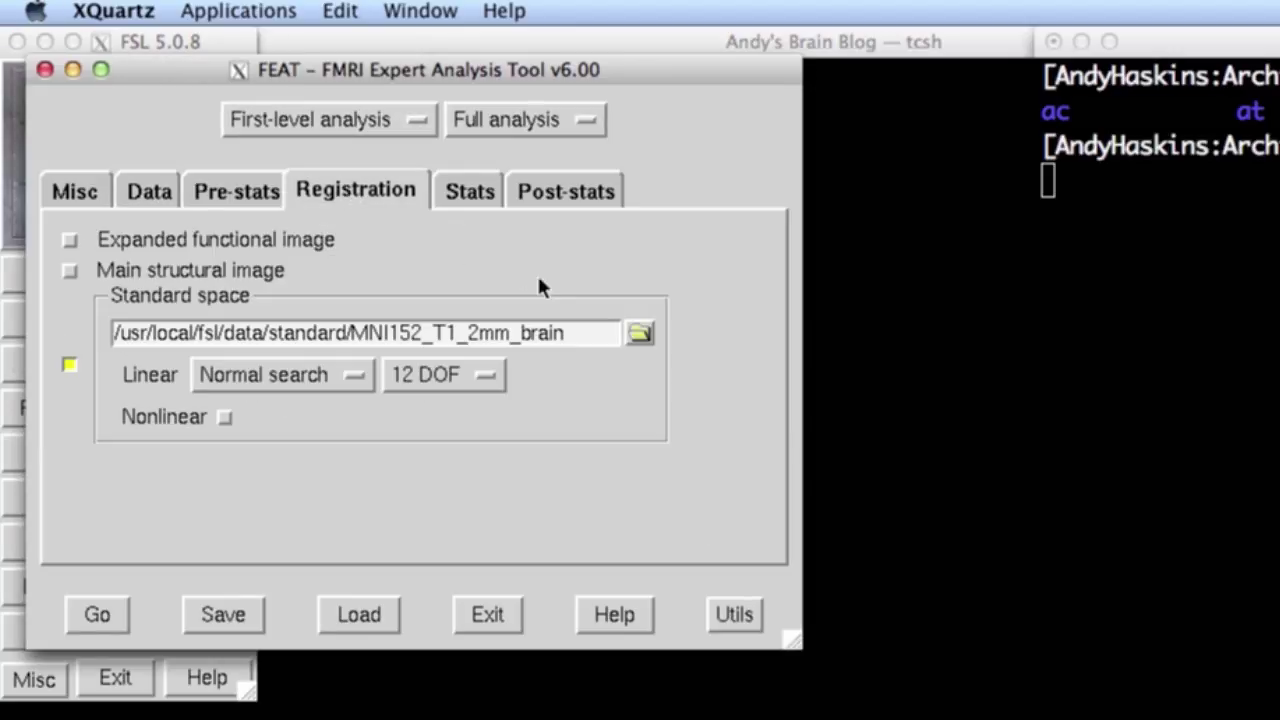
pyautogui.moveTo(583, 333); pyautogui.dragTo(112, 334)
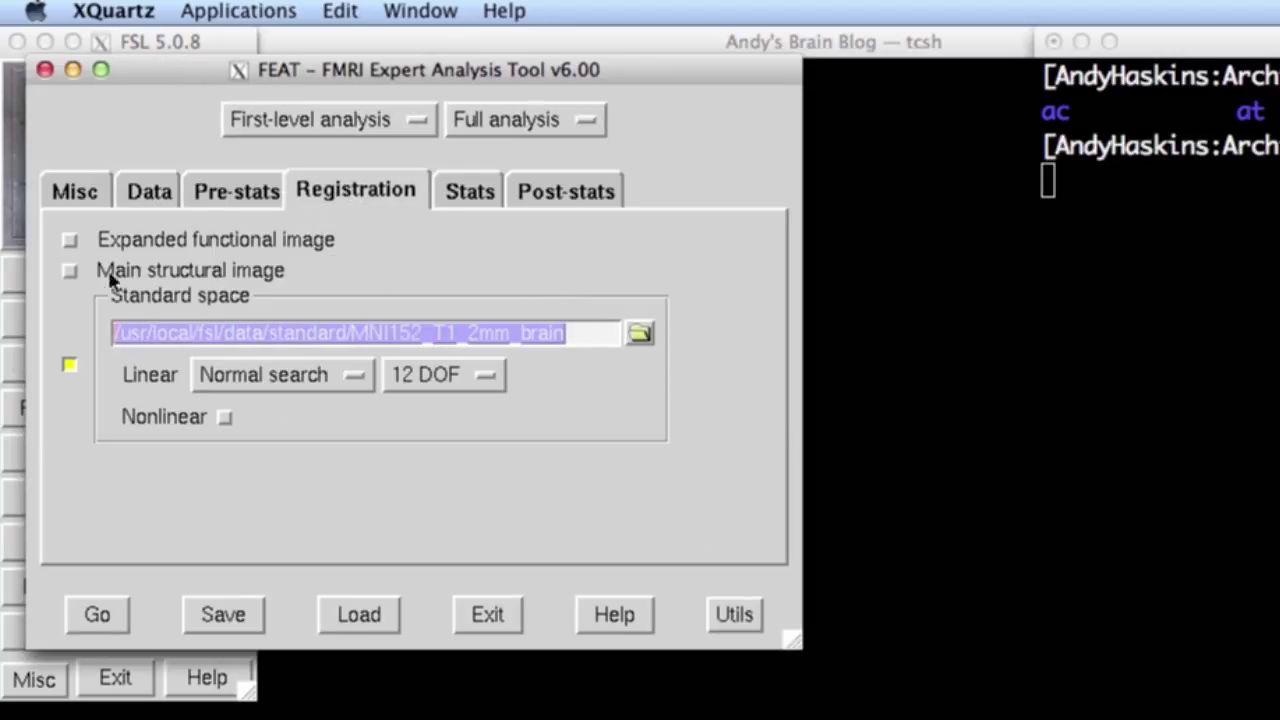
pyautogui.click(45, 70)
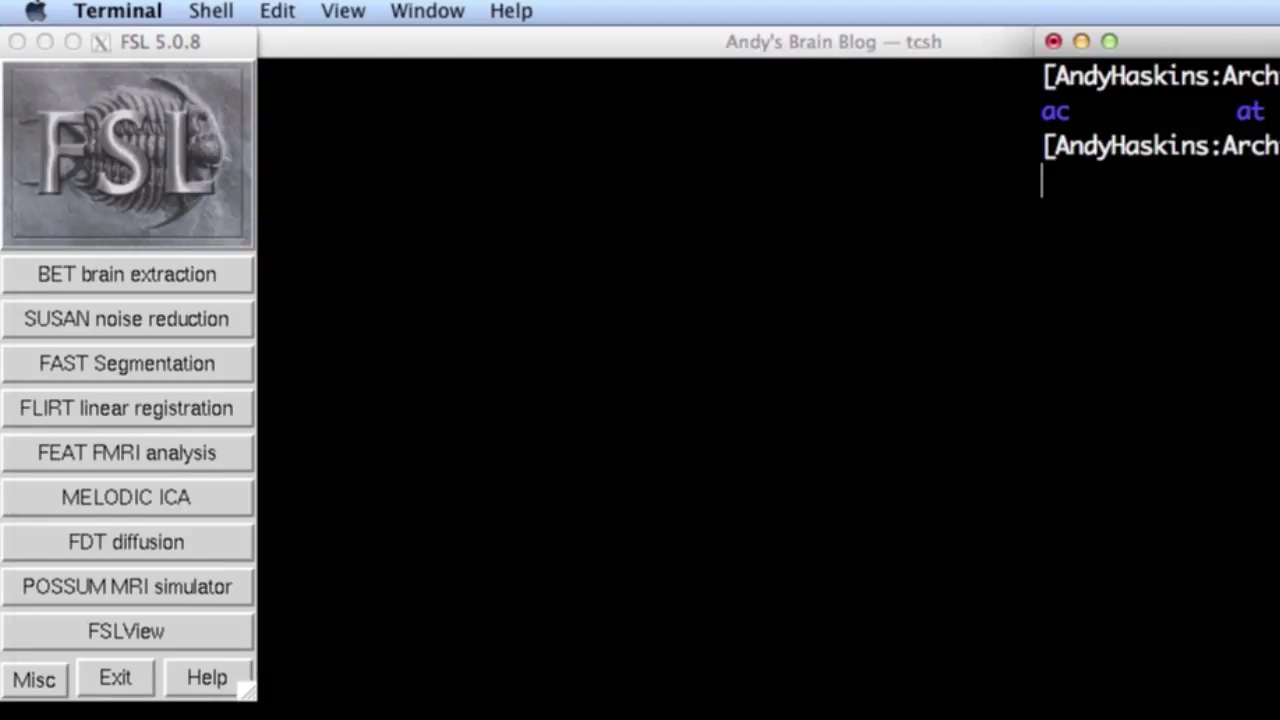
# Move the running FSL launcher to the background with Ctrl+Z and bg.
pyautogui.hotkey('ctrl', 'z')
pyautogui.write('bg')
pyautogui.press('Return')
# List the $FSLDIR/data/standard templates and highlight MNI152_T1_2mm_brain.nii.gz.
pyautogui.write('ls $FS')
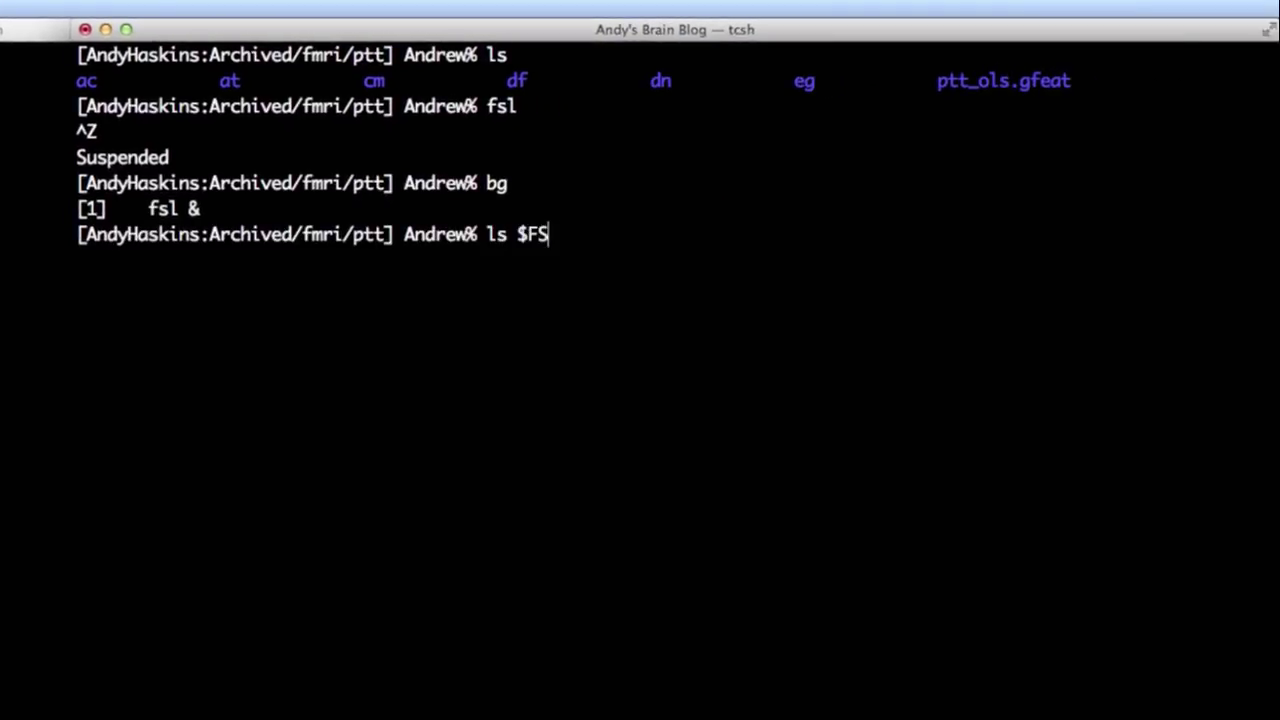
pyautogui.write('LDIR/data/stan')
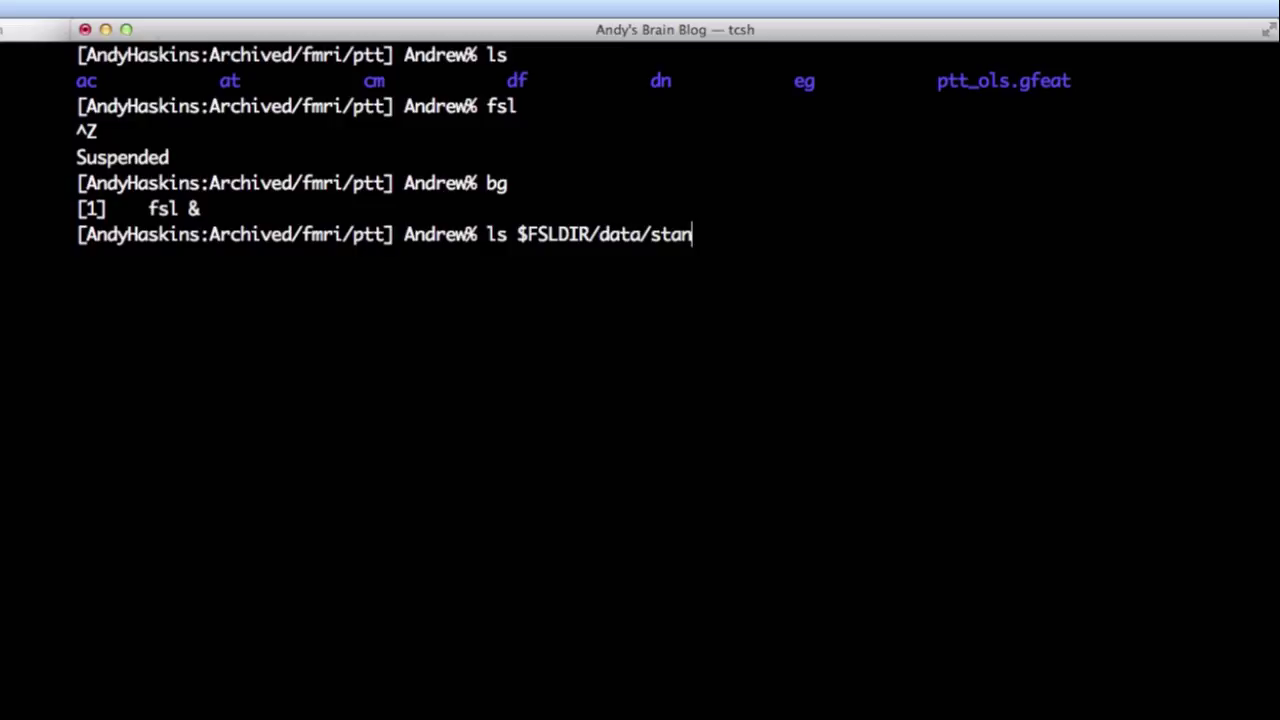
pyautogui.write('dard')
pyautogui.press('Return')
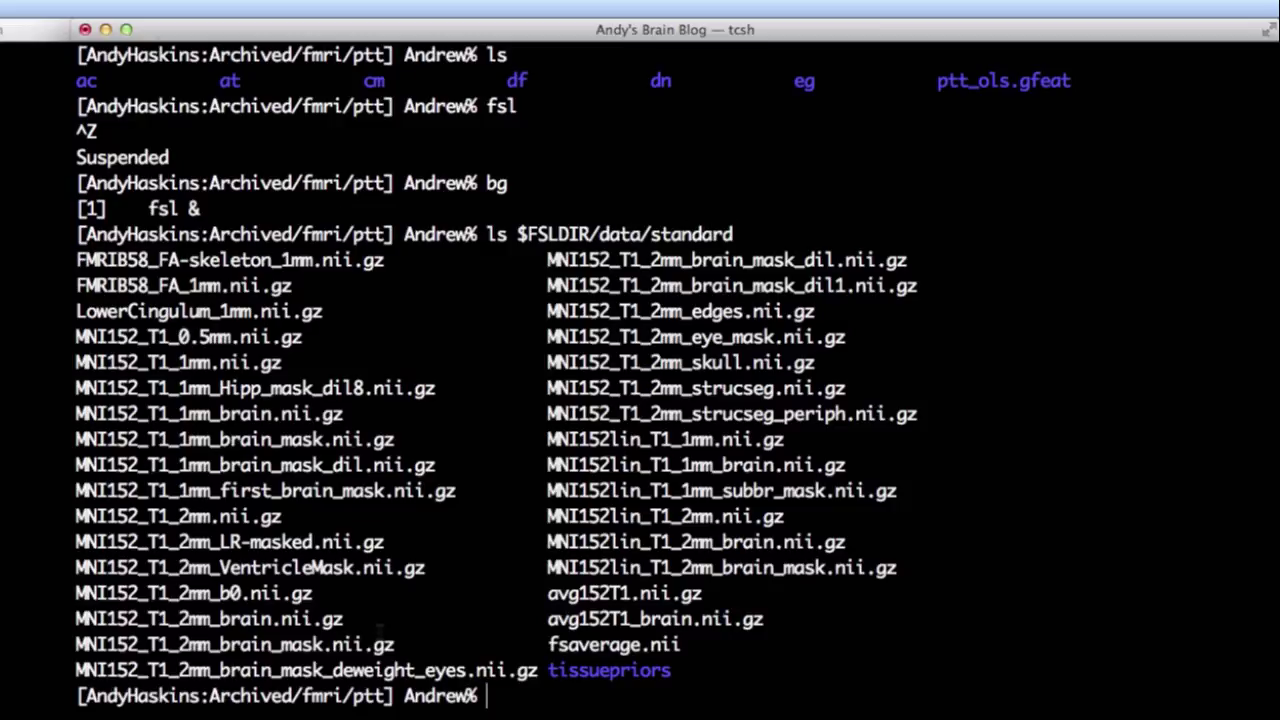
pyautogui.moveTo(347, 618); pyautogui.dragTo(76, 619)
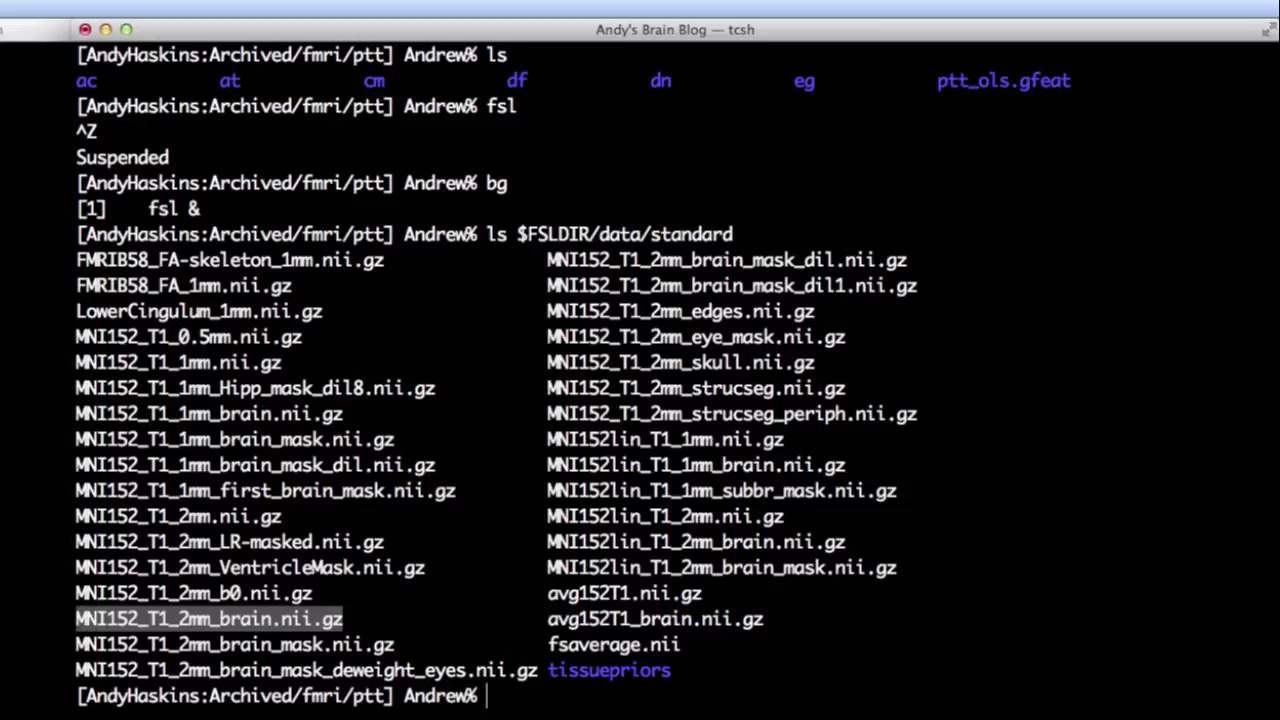
# Start FSLView and open the MNI152_T1_2mm_brain standard template.
pyautogui.write('fslview')
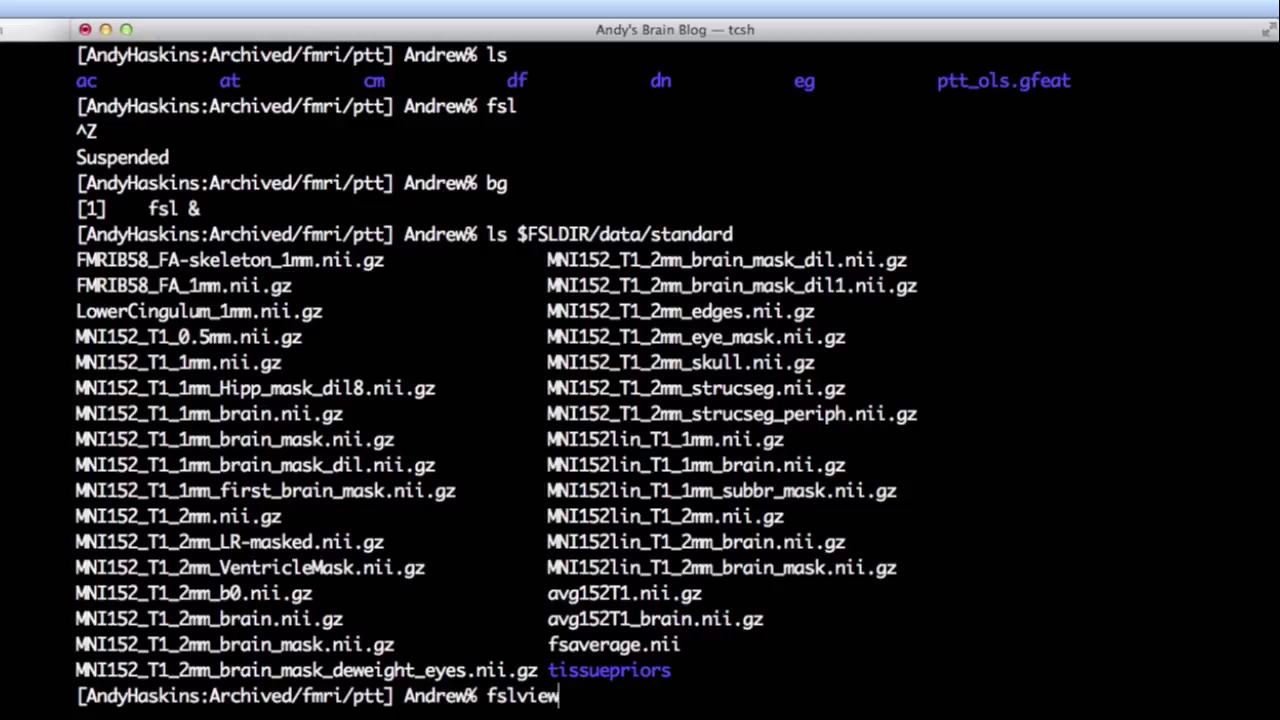
pyautogui.press('Return')
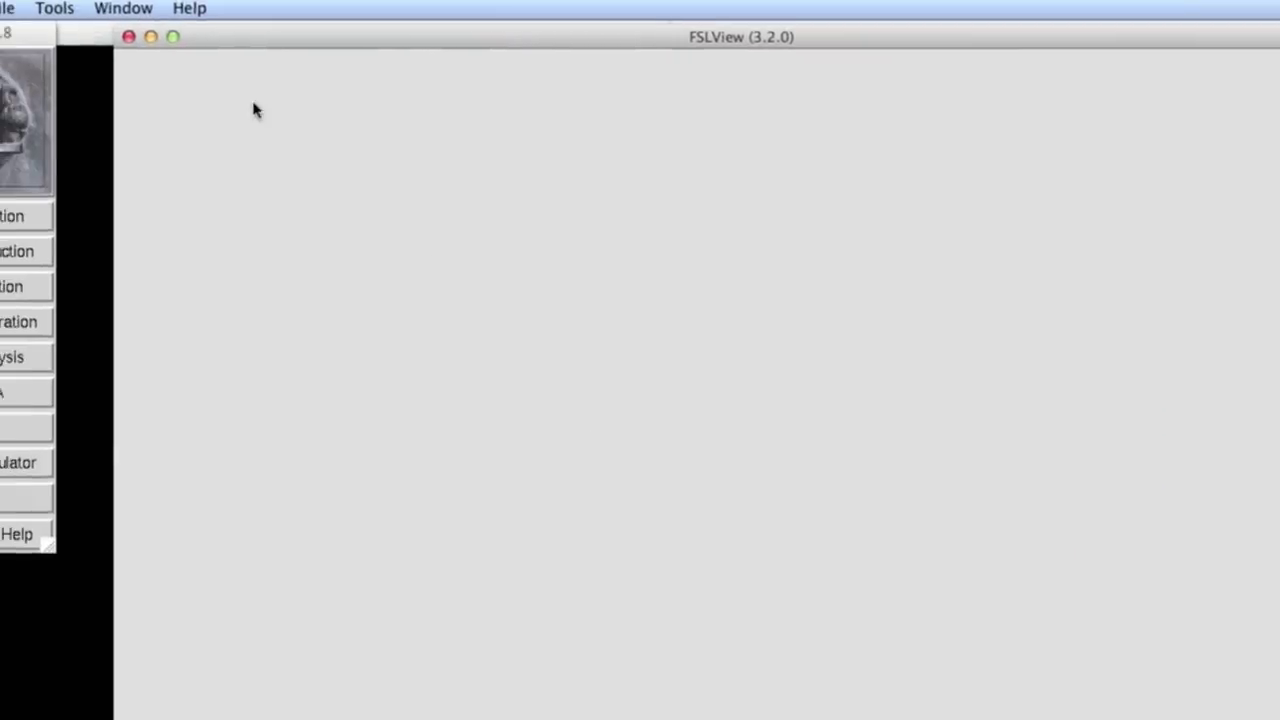
pyautogui.click(17, 8)
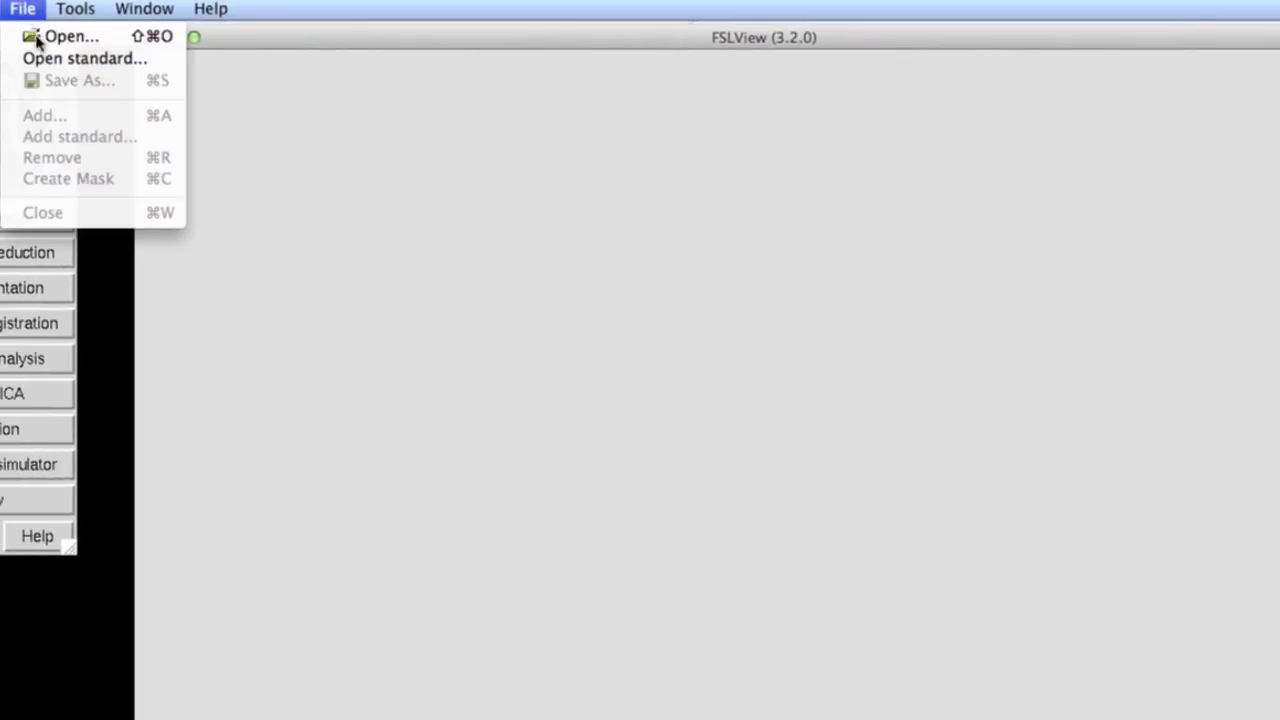
pyautogui.click(13, 57)
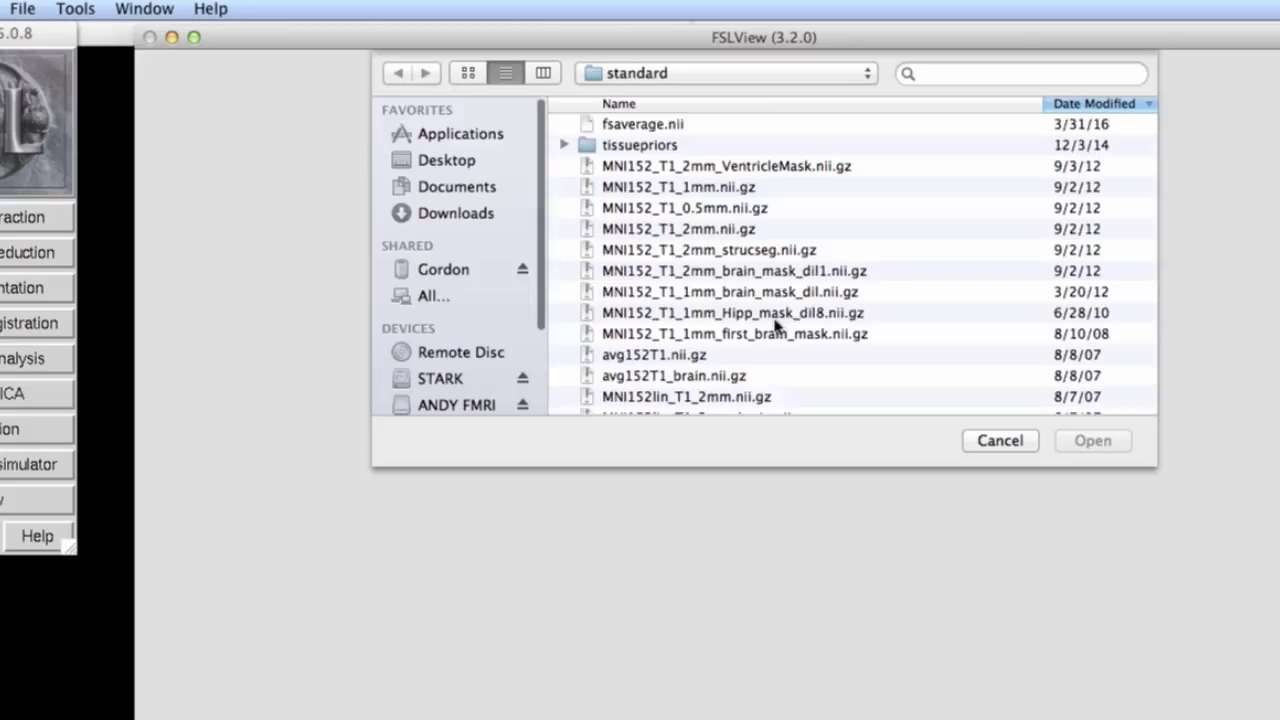
pyautogui.scroll(-5, 777, 326)
pyautogui.scroll(-5, 777, 326)
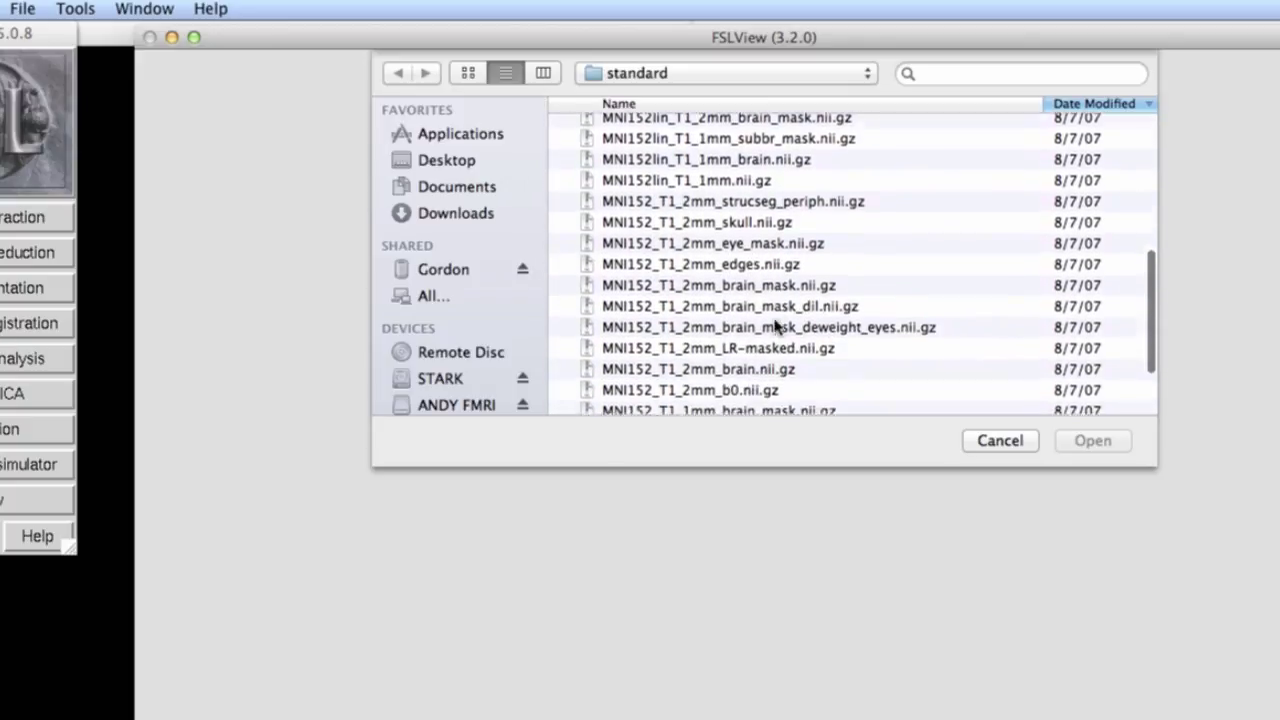
pyautogui.doubleClick(722, 346)
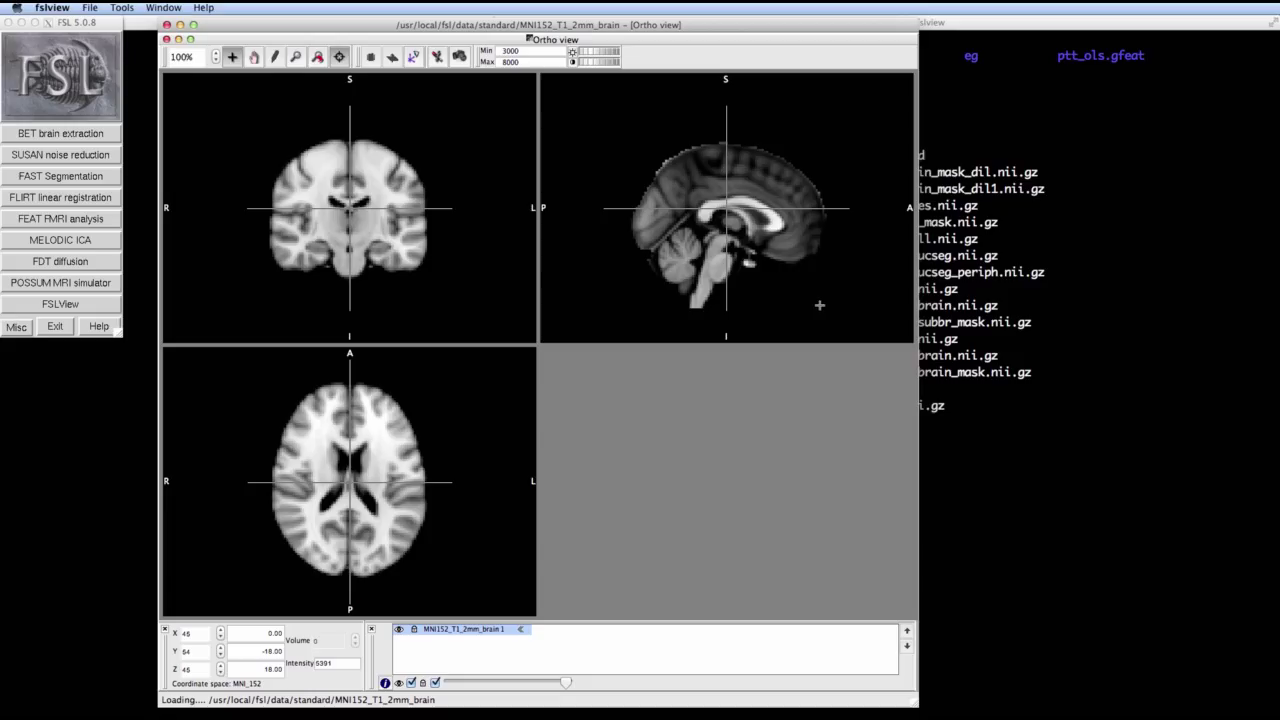
# Place the crosshair at MNI coordinates X 0, Y 30, Z 30 mm.
pyautogui.click(778, 201)
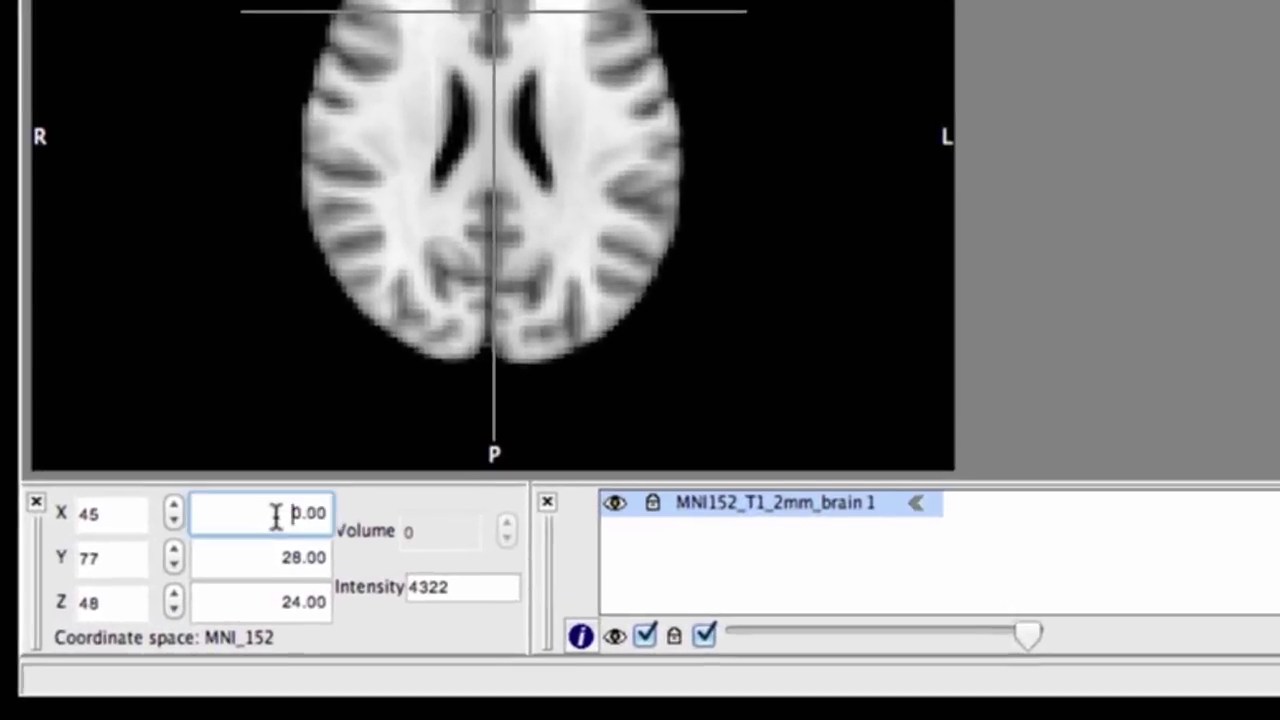
pyautogui.moveTo(268, 634); pyautogui.dragTo(327, 631)
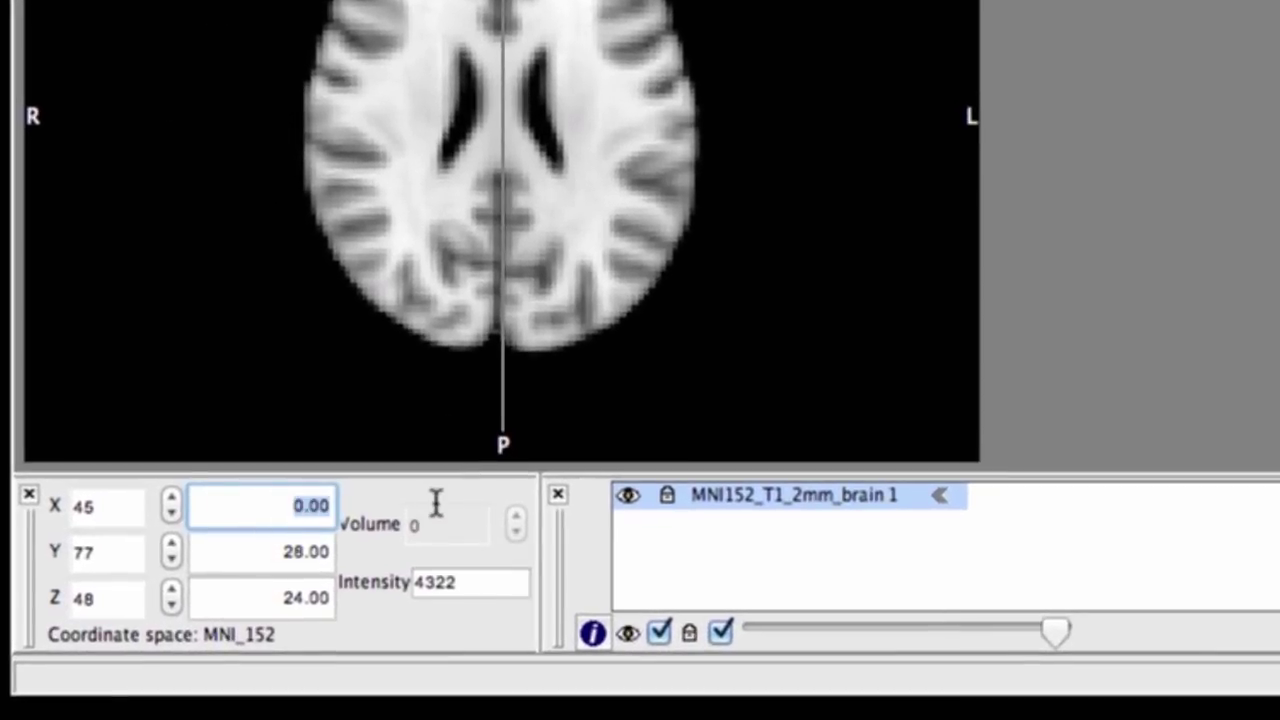
pyautogui.write('0')
pyautogui.press('Tab')
pyautogui.write('30')
pyautogui.press('Tab')
pyautogui.write('30')
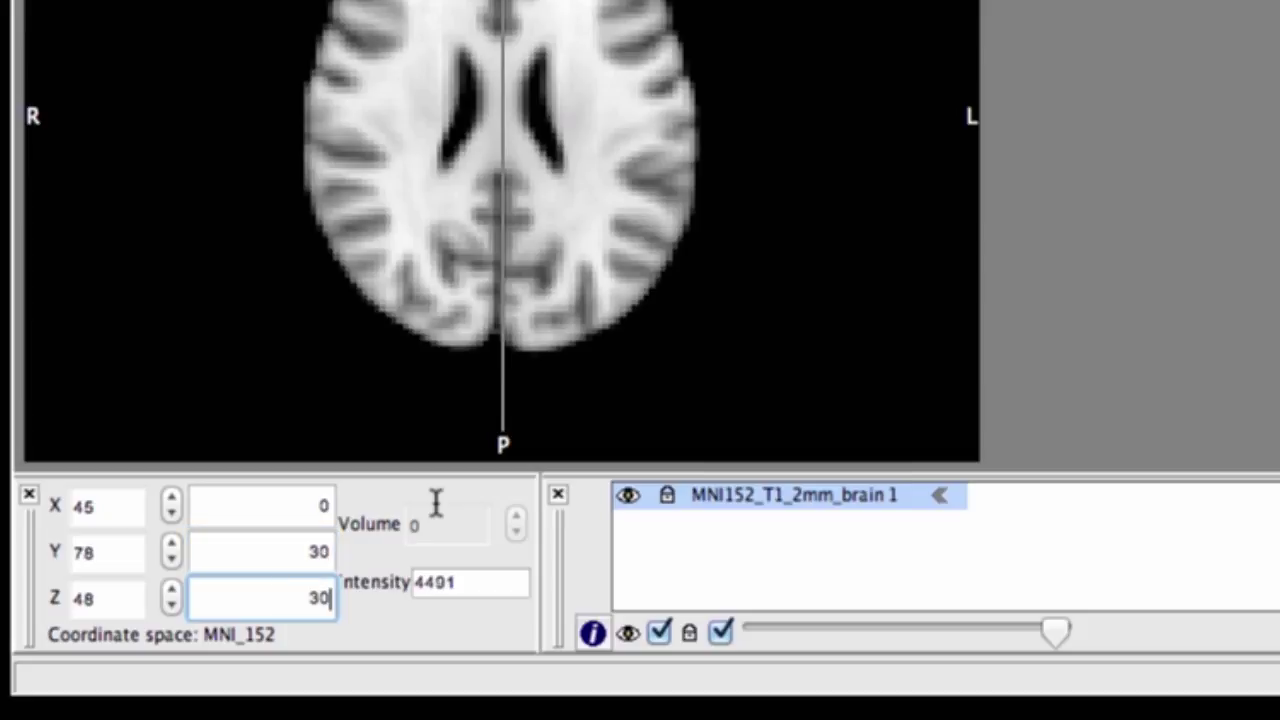
pyautogui.press('Return')
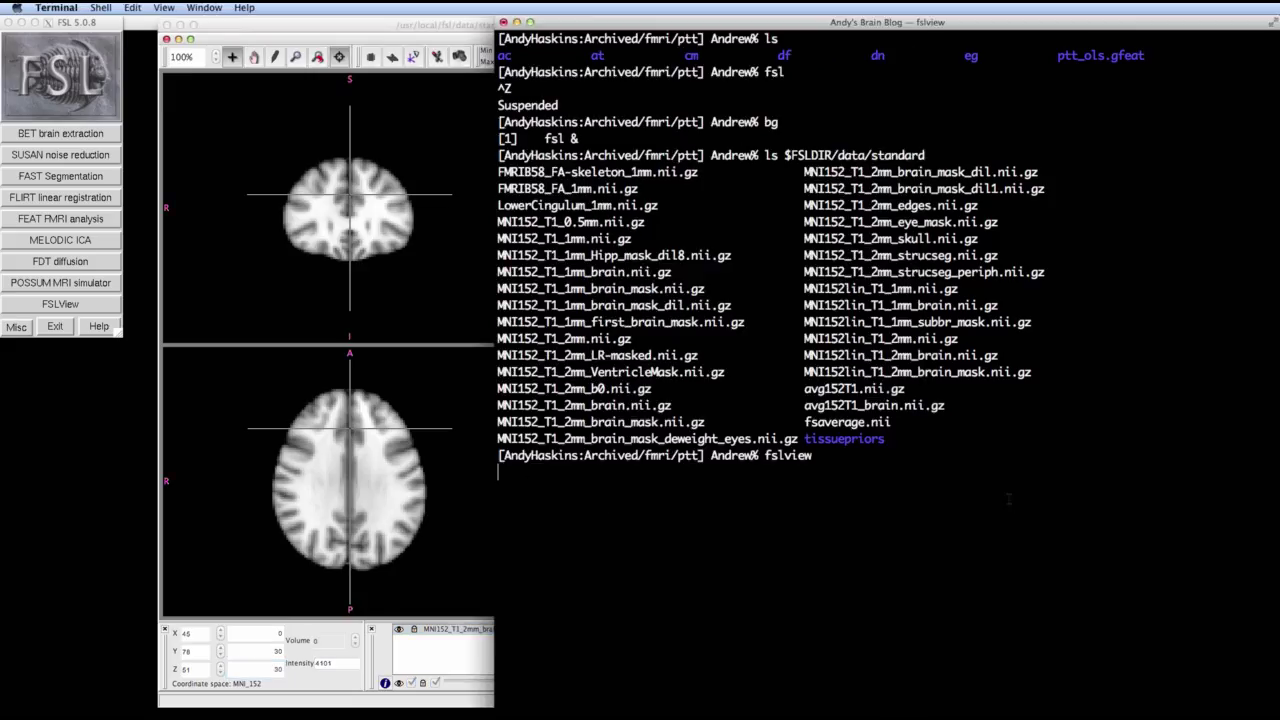
# Move FSLView to the background to regain the terminal prompt.
pyautogui.hotkey('ctrl', 'z')
pyautogui.write('bg')
pyautogui.press('Return')
# Create the float image ACCpoint marking voxel 45, 78, 51 on MNI152_T1_2mm with fslmaths.
pyautogui.write('fslmaths ')
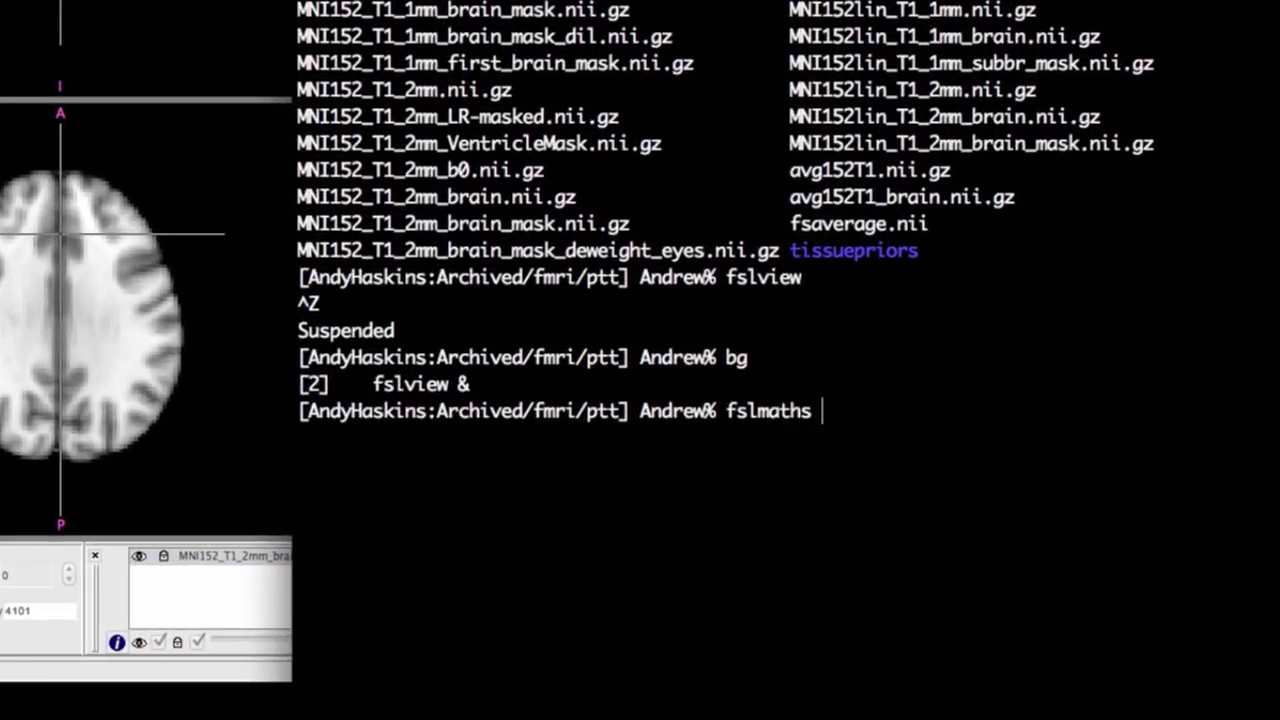
pyautogui.write('$FSLDIR/data')
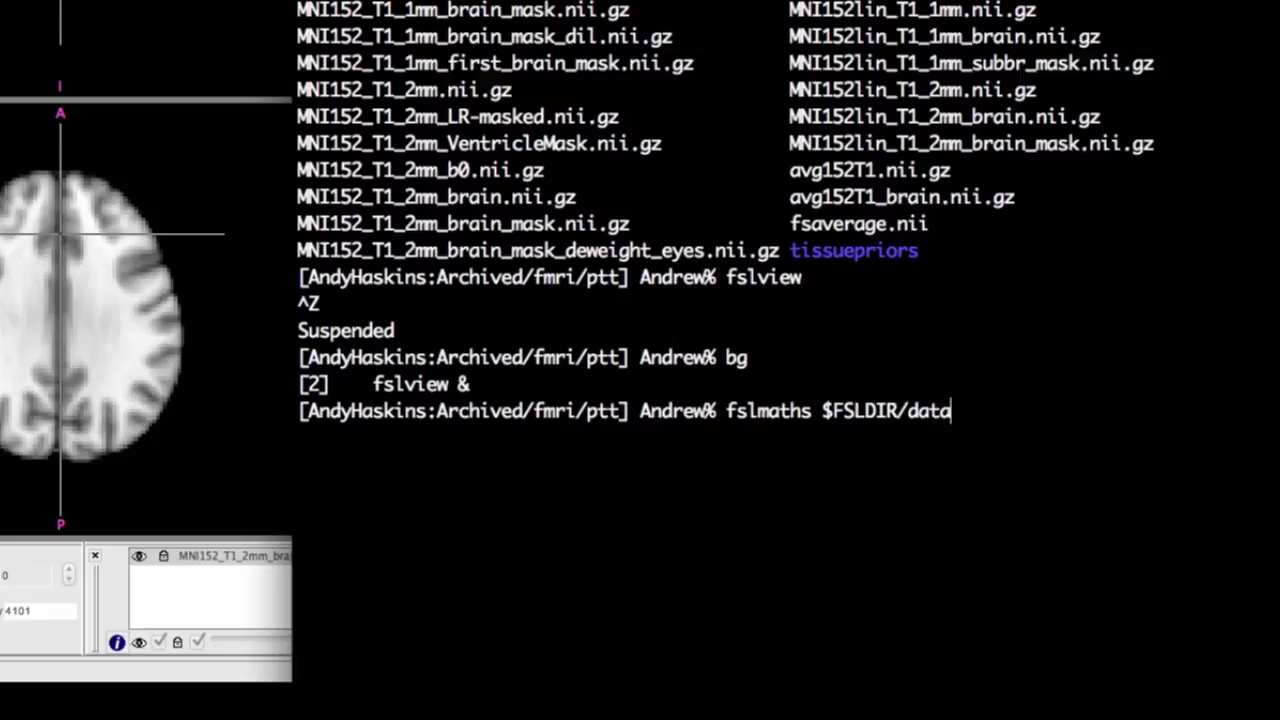
pyautogui.write('/standard/MN')
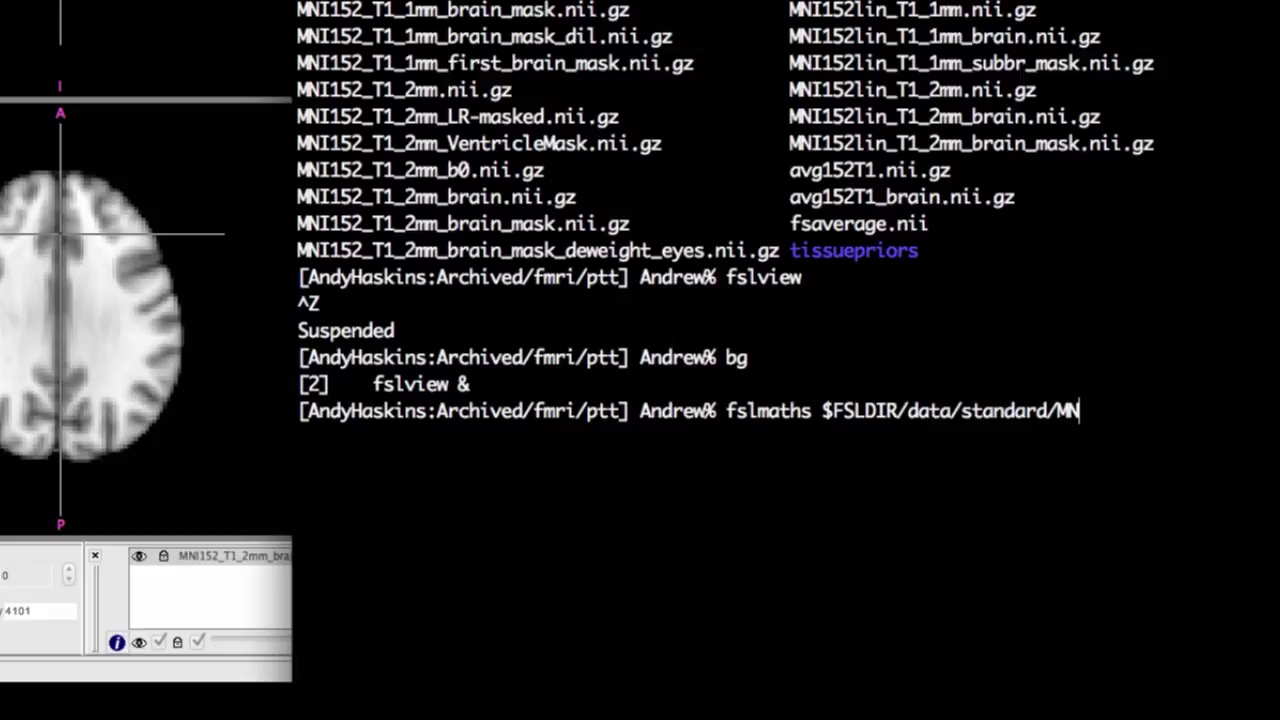
pyautogui.write('I152_T')
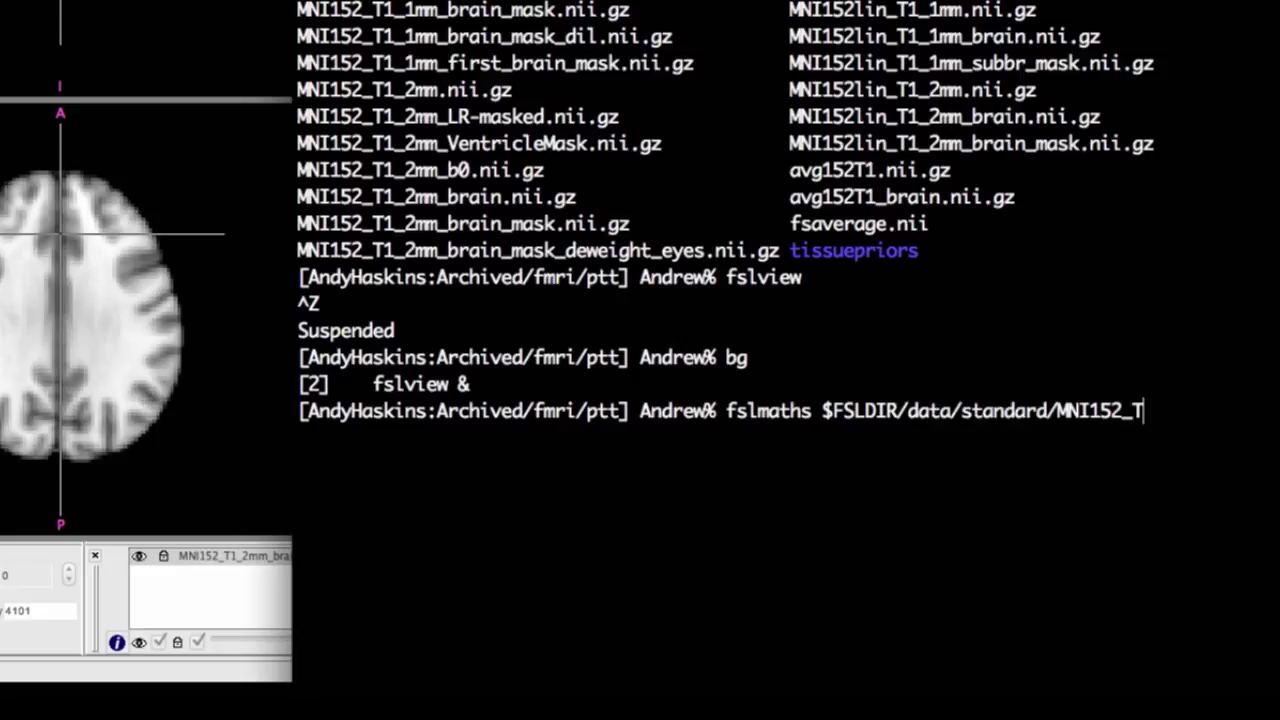
pyautogui.write('1_2mm.nii.gz')
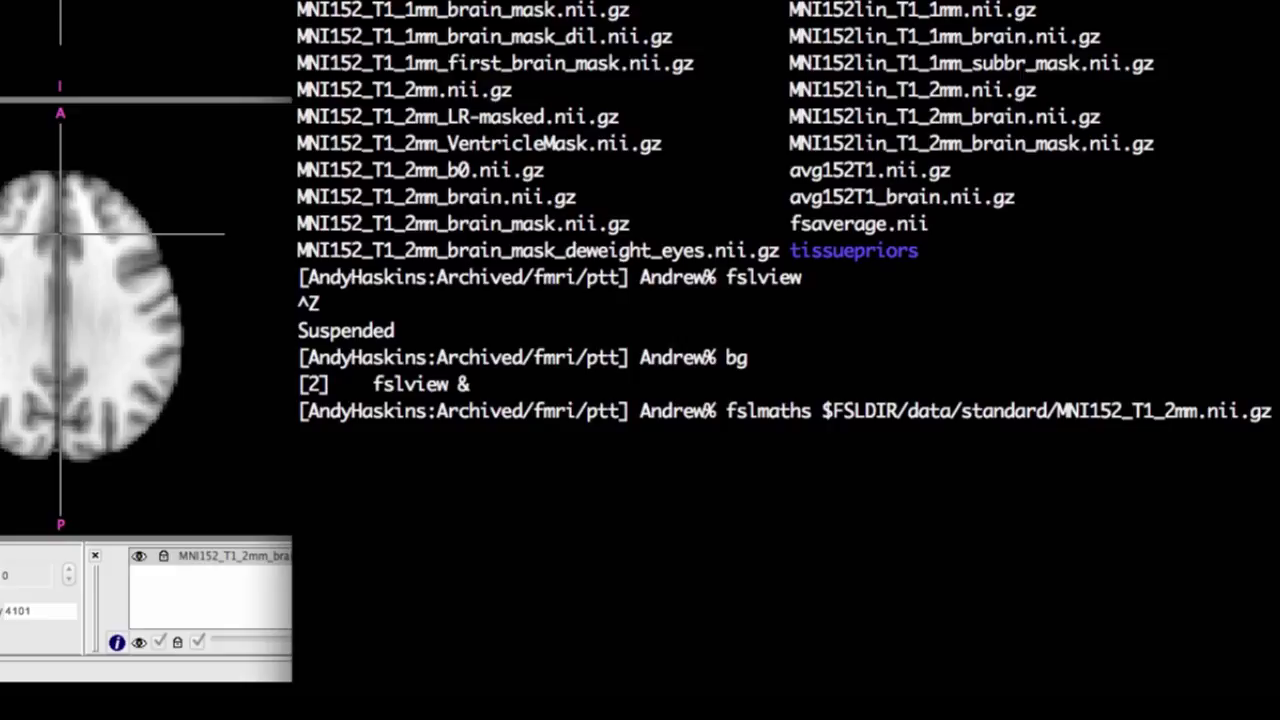
pyautogui.write('8 1 51 1 0 ')
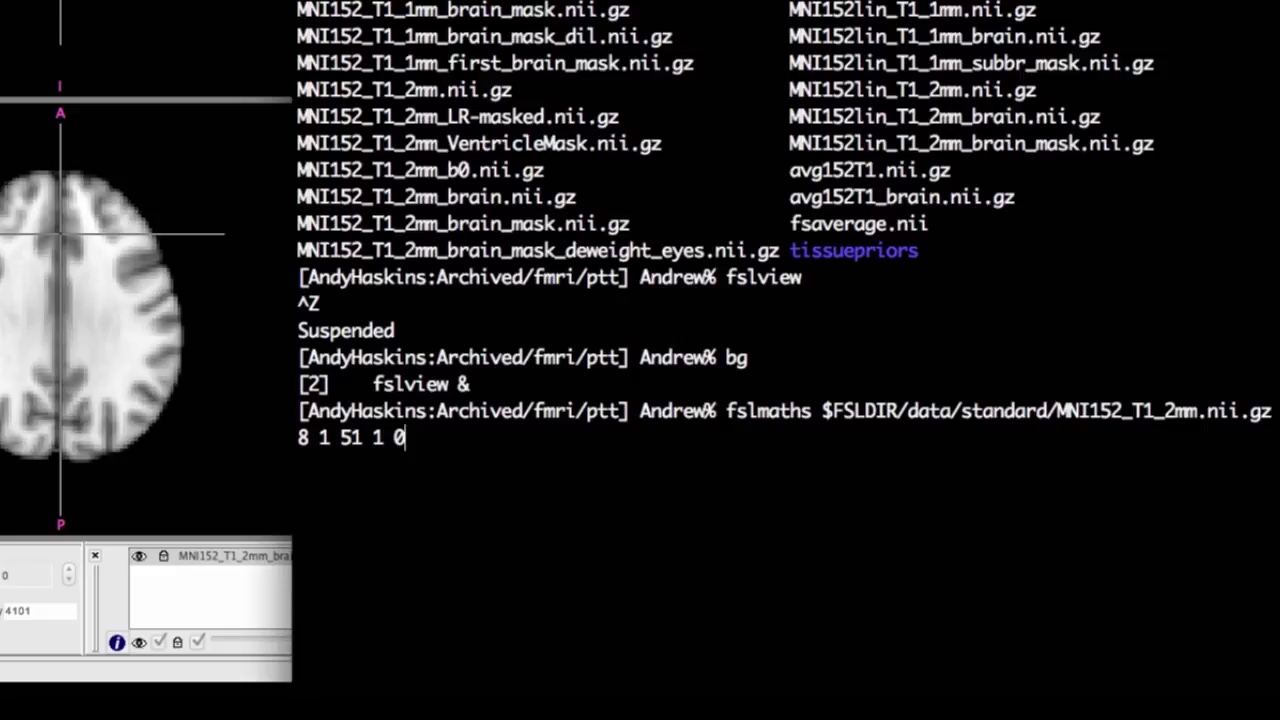
pyautogui.write('1 ACCpoin')
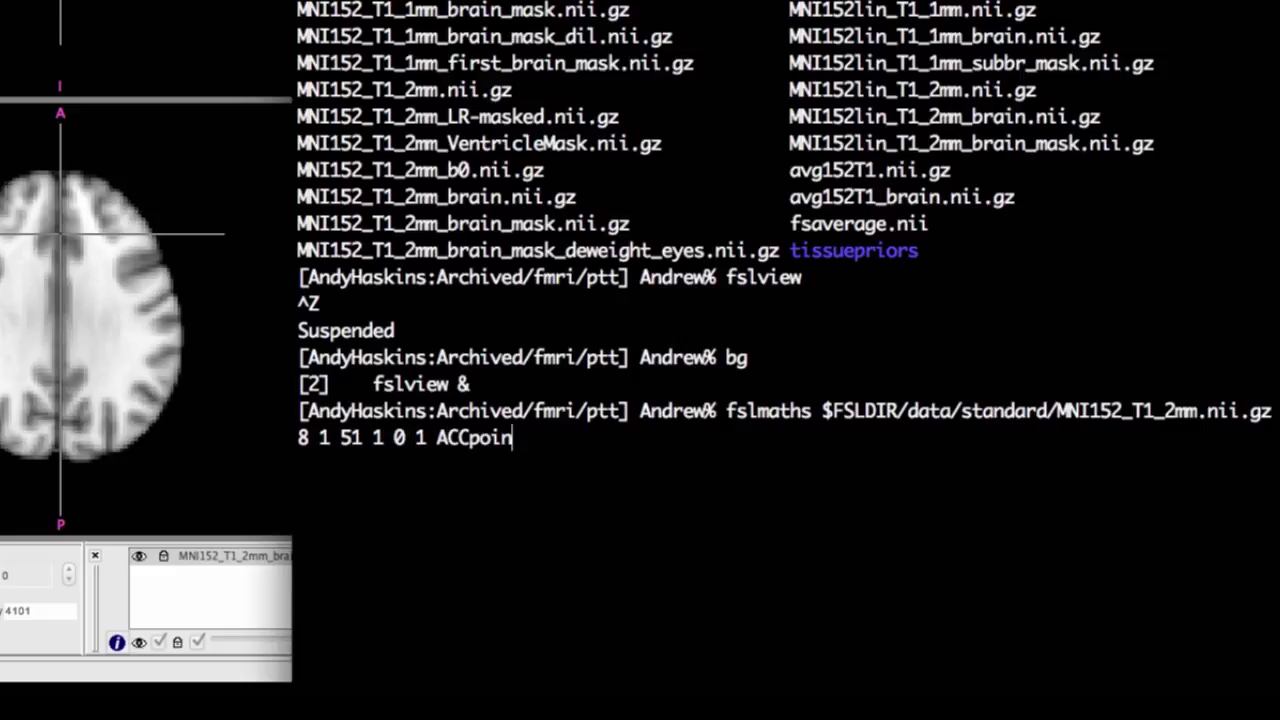
pyautogui.write('t -odt float')
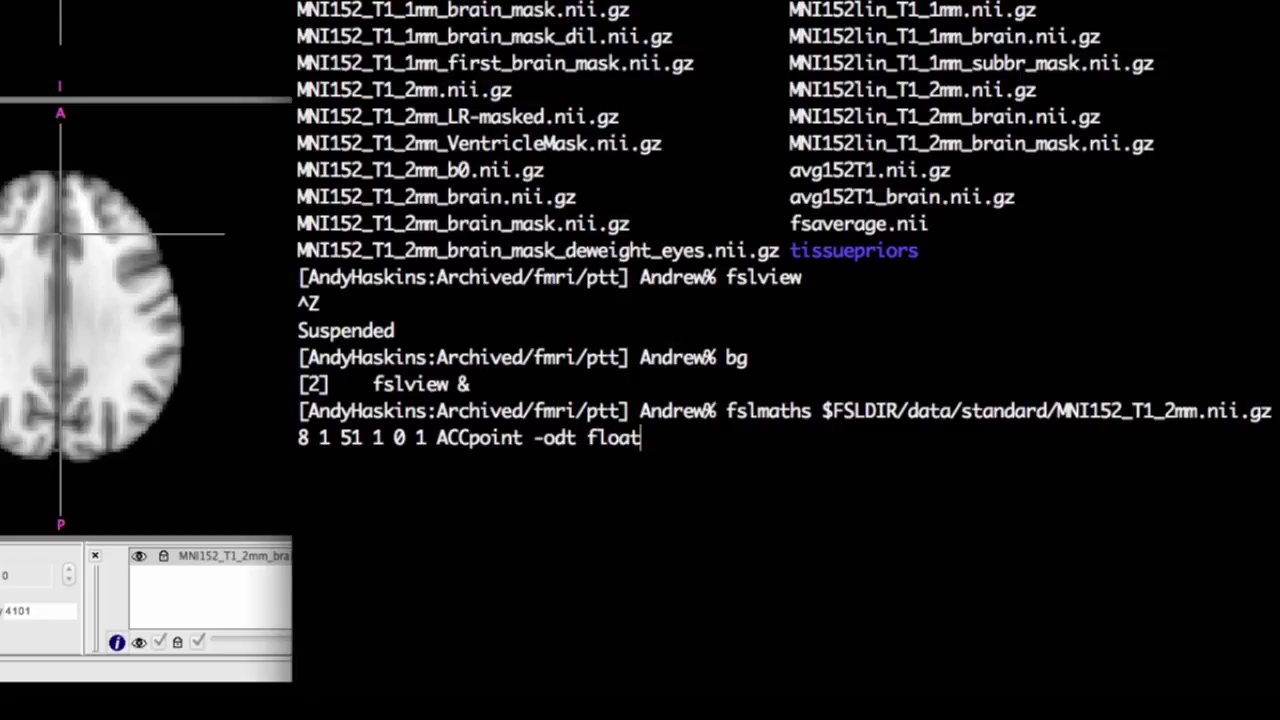
pyautogui.press('Return')
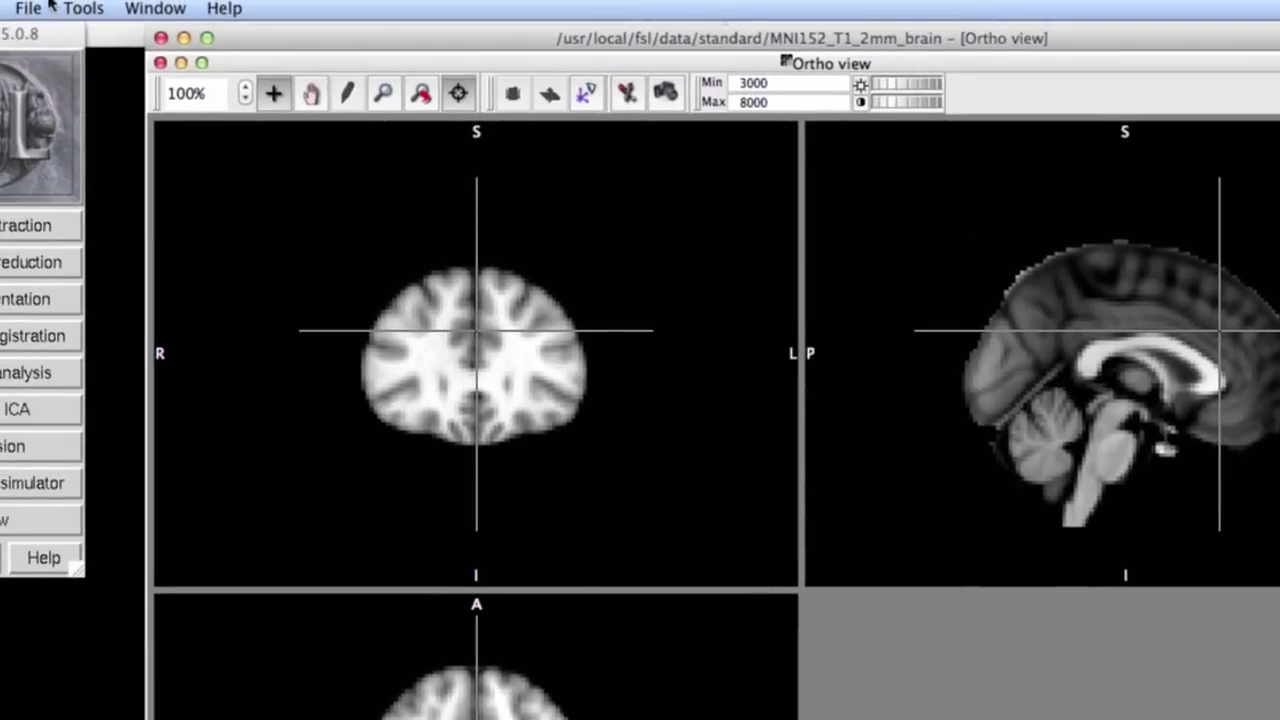
# Add ACCpoint.nii.gz as an overlay on the MNI152 brain in FSLView.
pyautogui.click(30, 8)
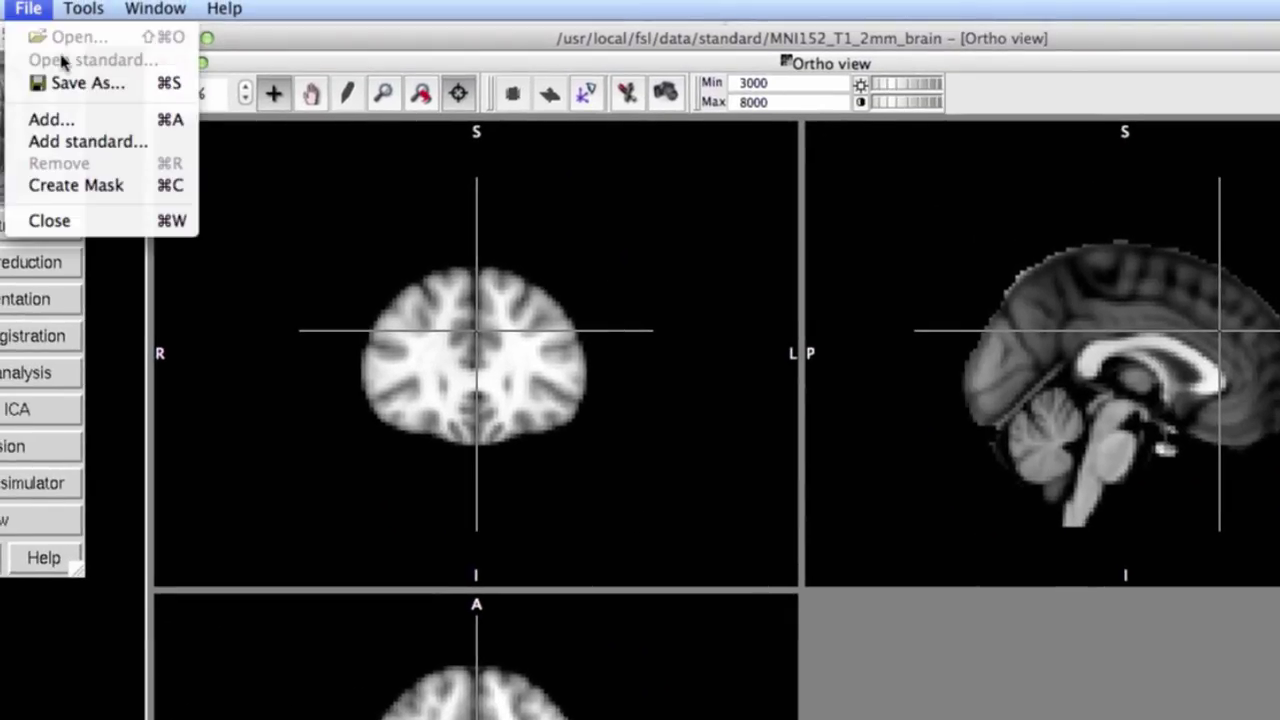
pyautogui.click(63, 121)
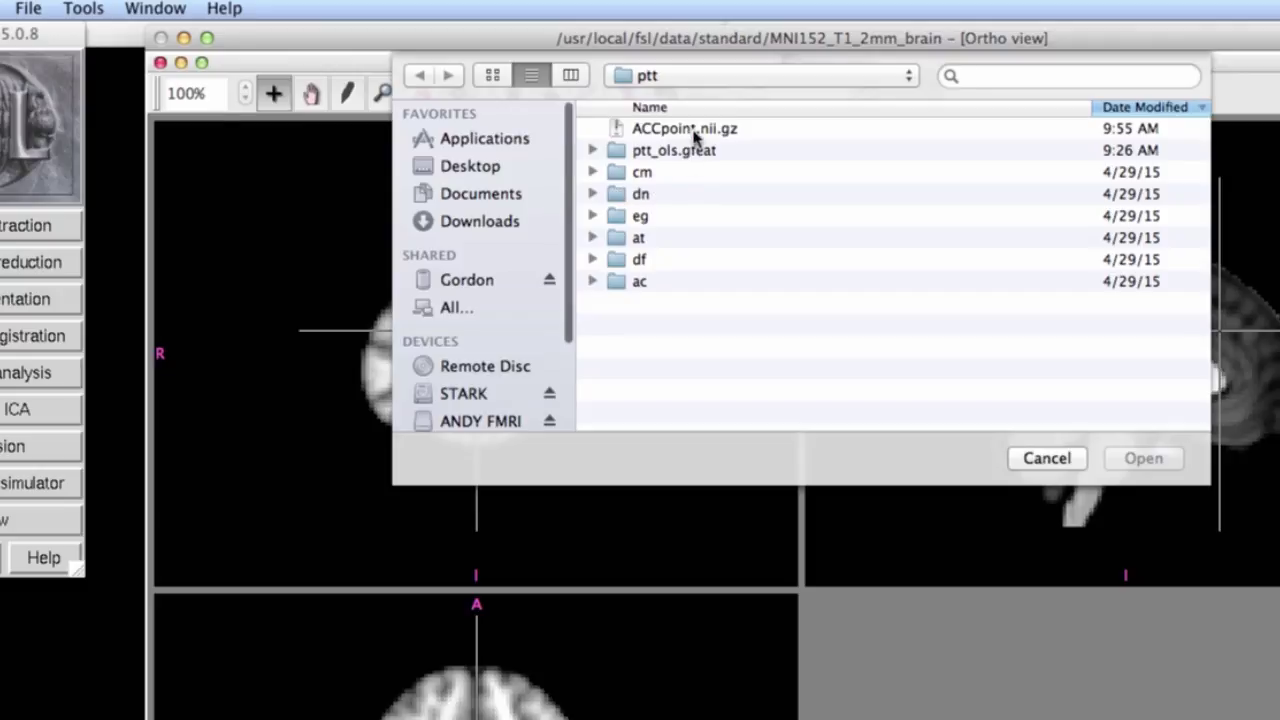
pyautogui.doubleClick(688, 129)
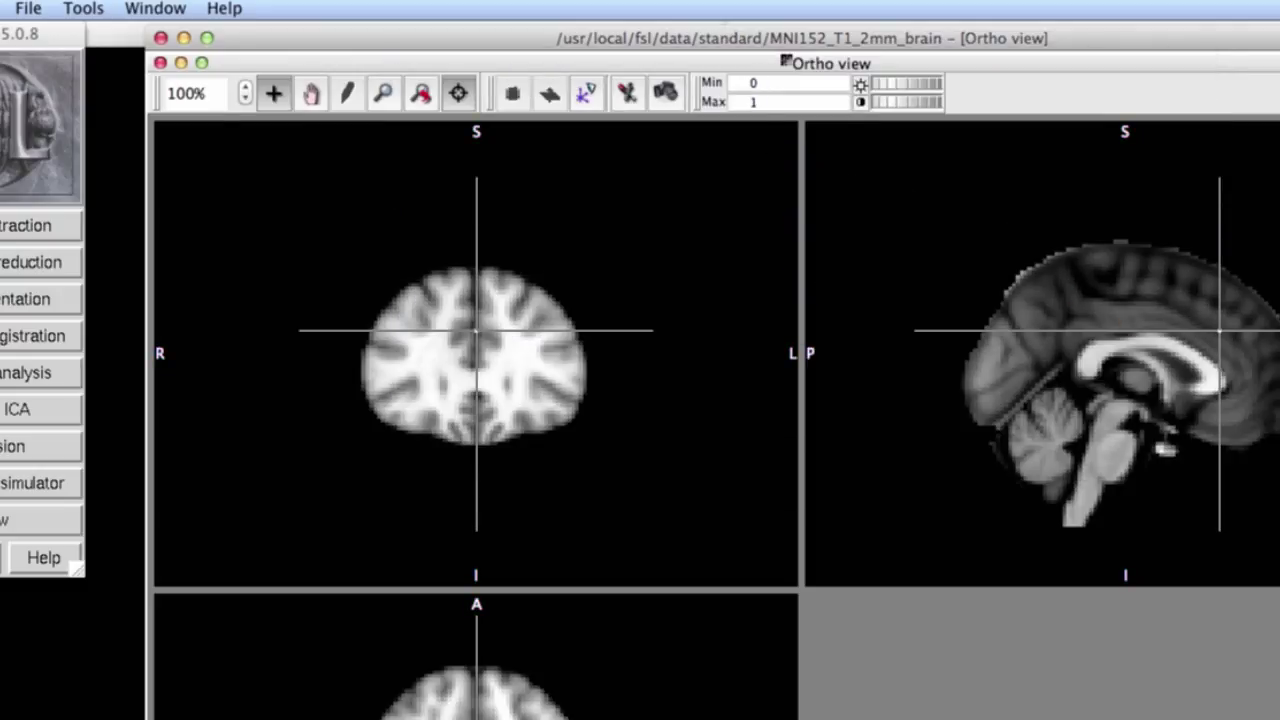
pyautogui.press('super+Tab')
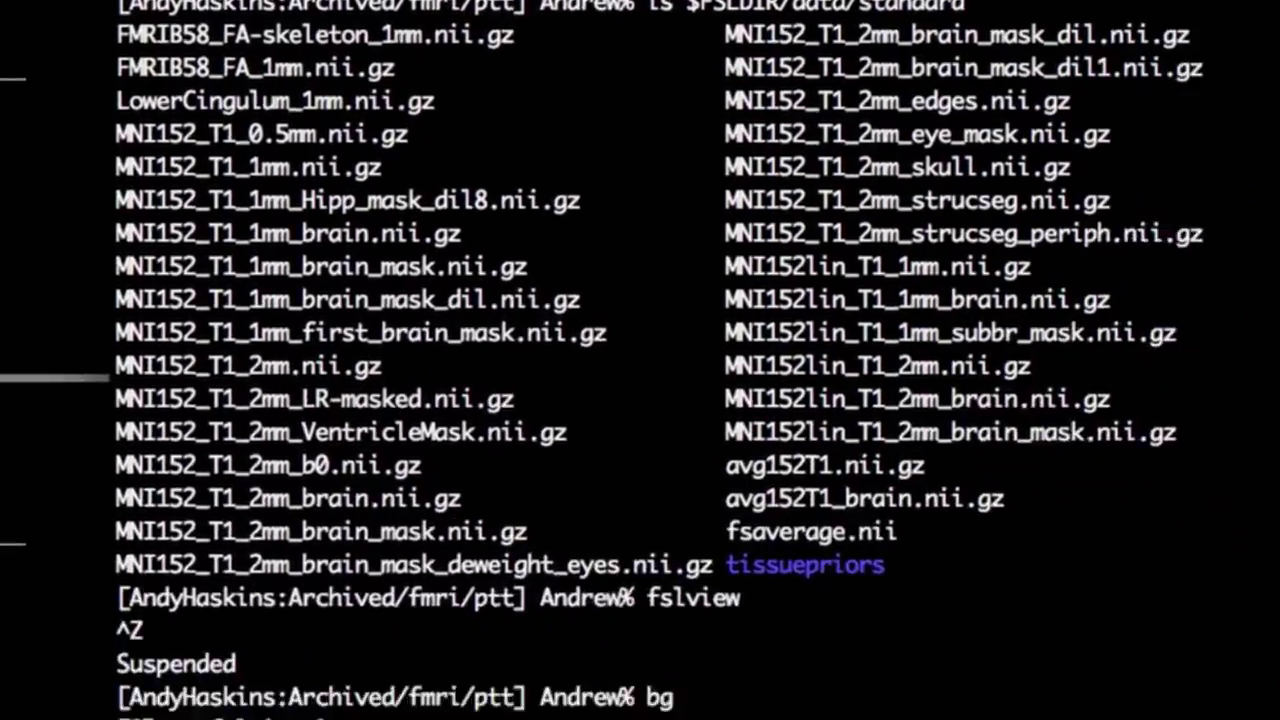
# Spread ACCpoint with a size-5 sphere kernel mean into the float image ACCsphere.
pyautogui.write('hs ACCpoi')
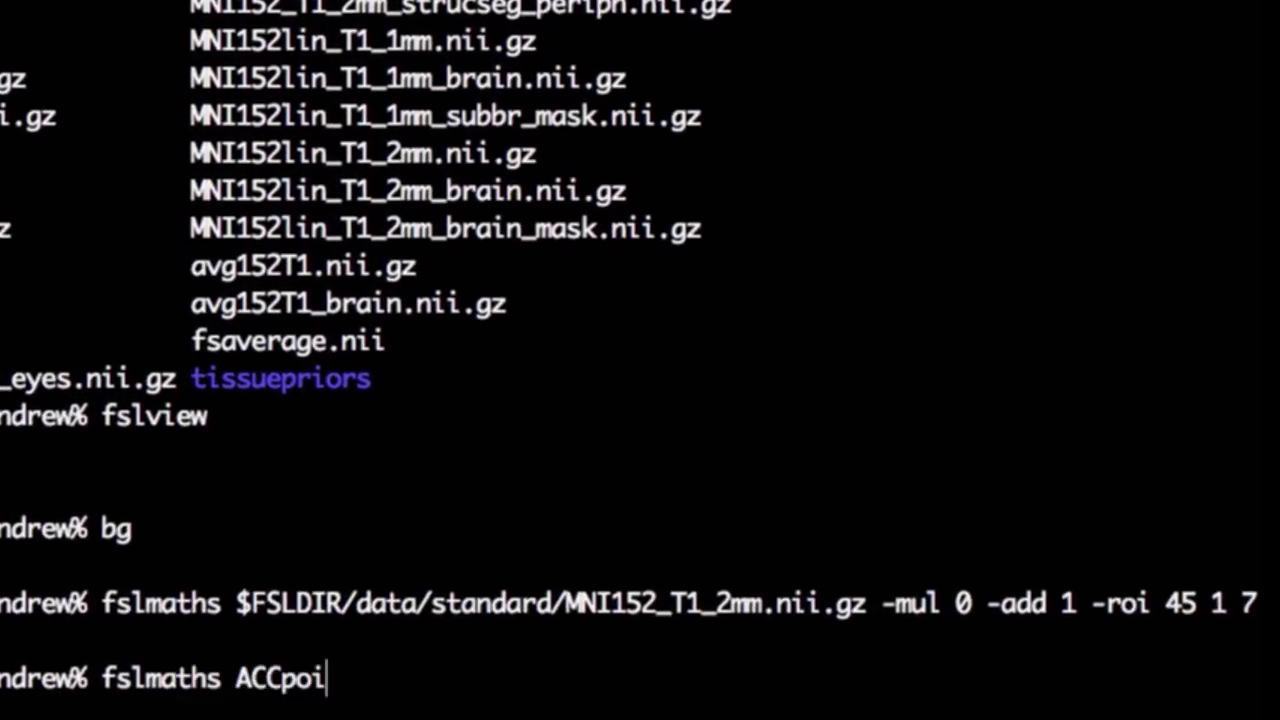
pyautogui.write('nt.nii.gz -kernel ')
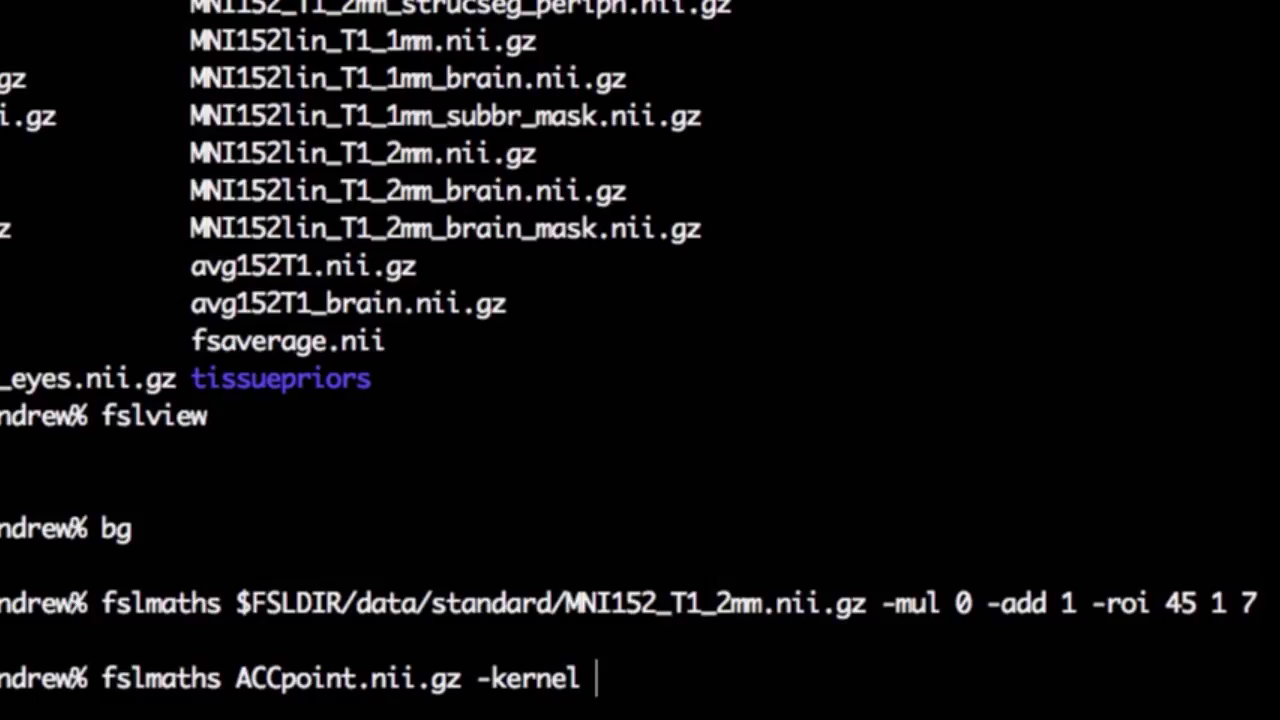
pyautogui.write('sphere ')
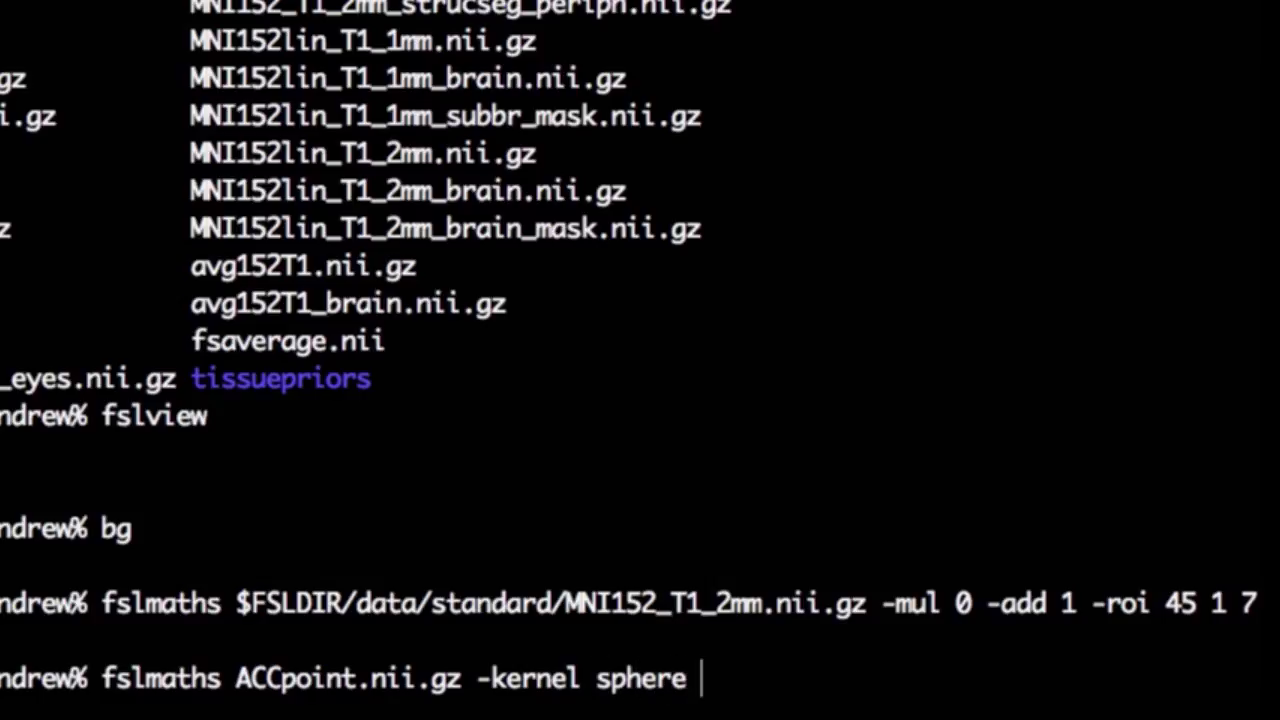
pyautogui.write('5 -f')
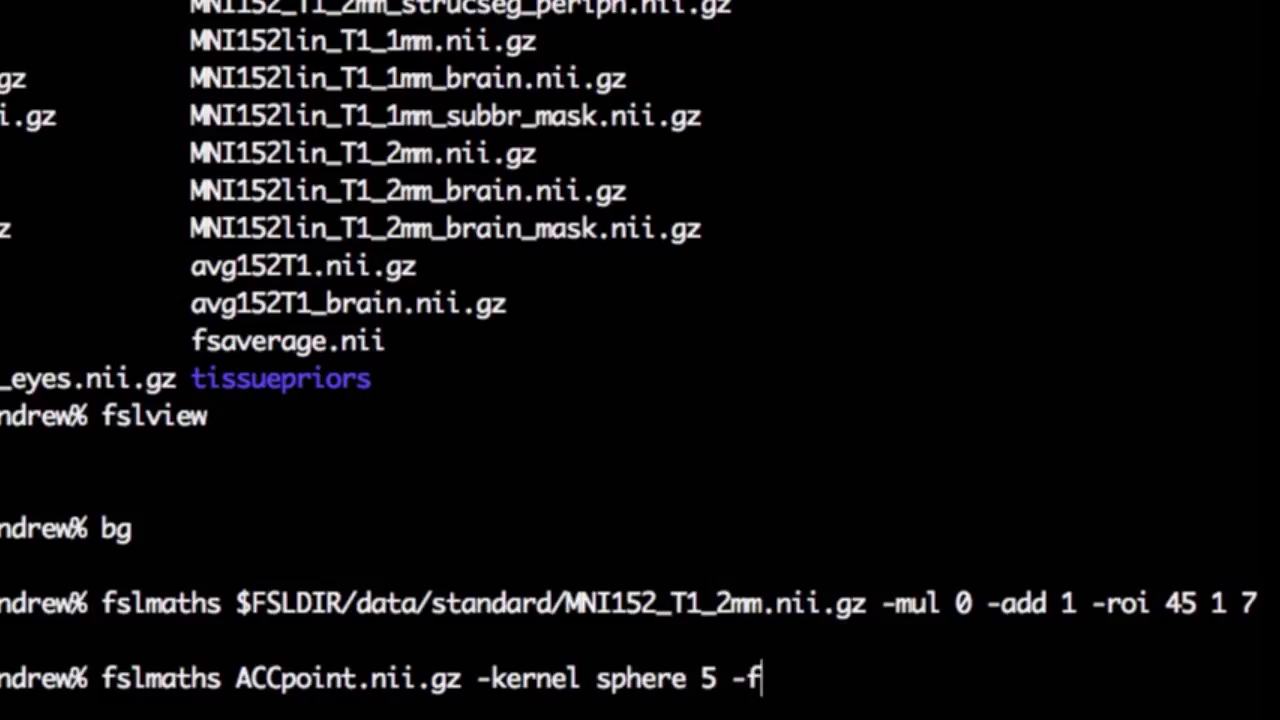
pyautogui.write('mean ACC')
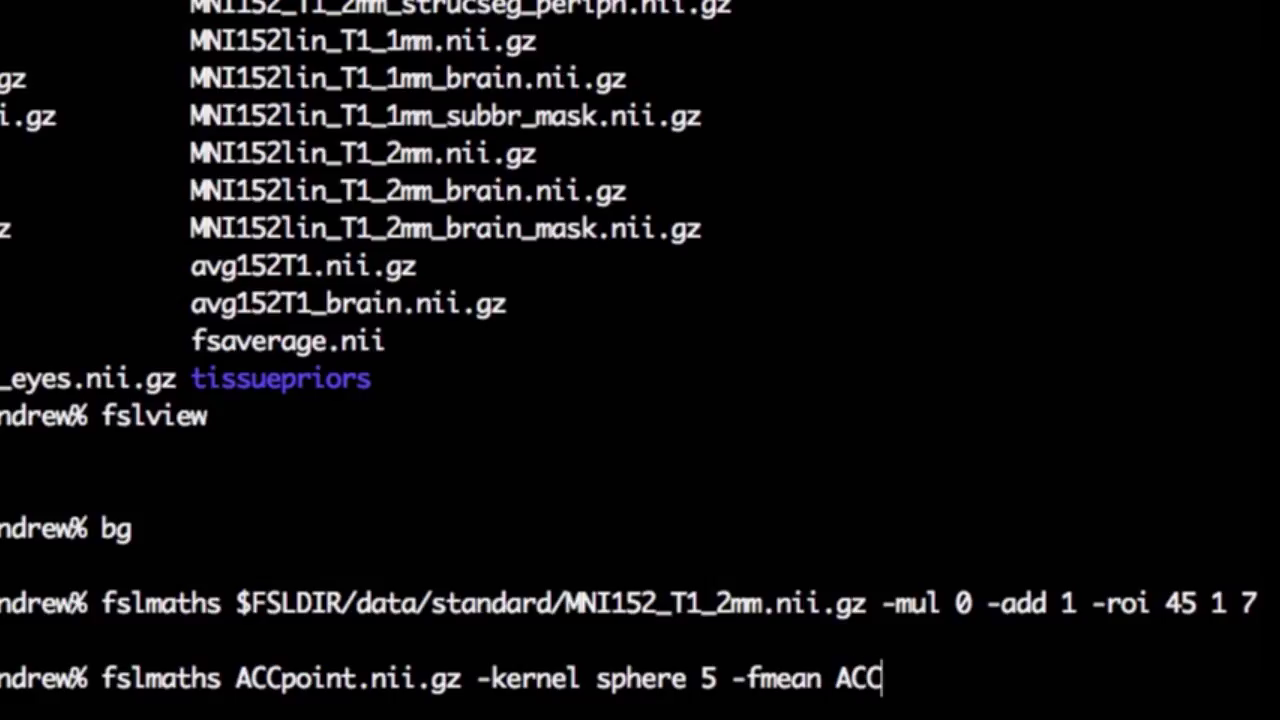
pyautogui.write('sphere -odt ')
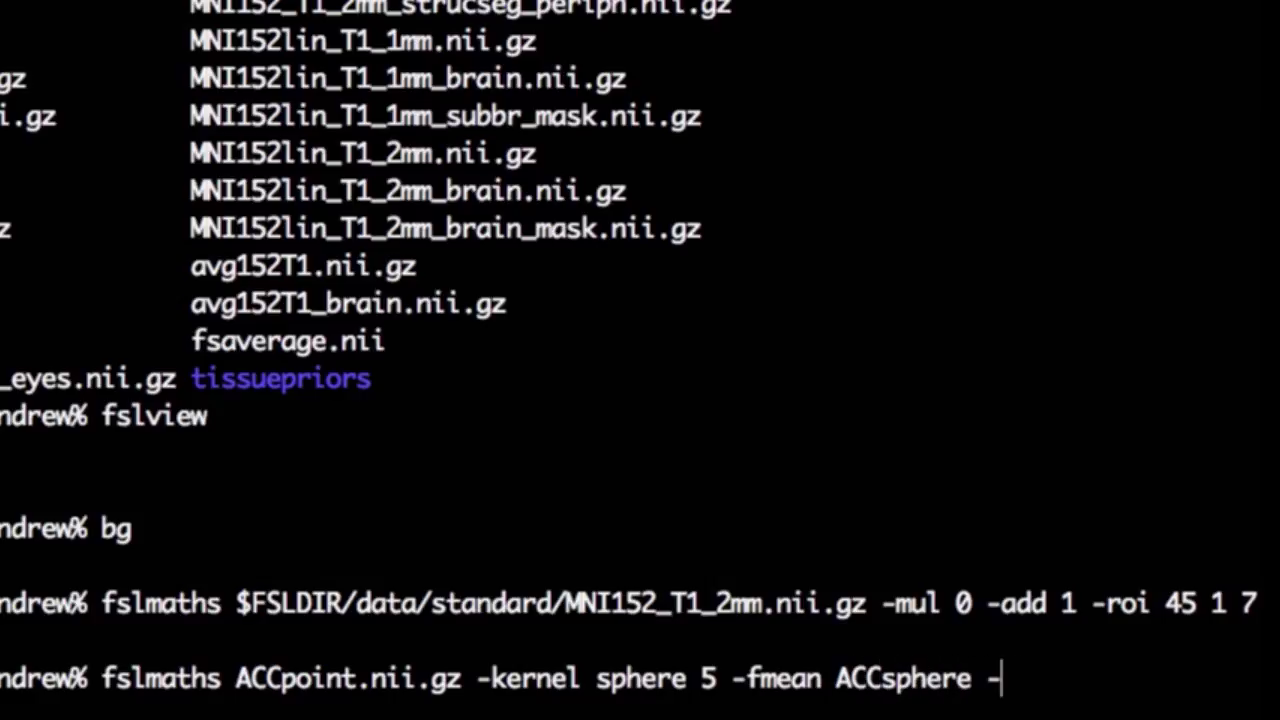
pyautogui.write('float')
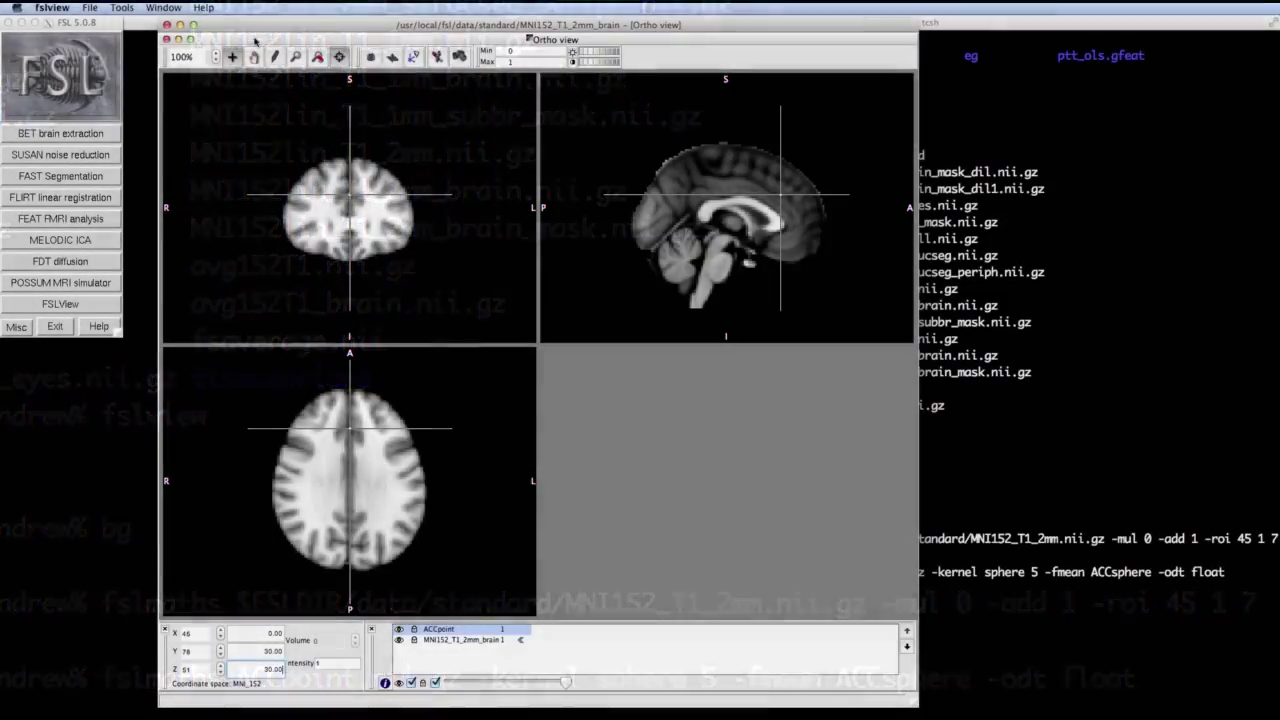
# Add ACCsphere.nii.gz as an overlay and centre the crosshair on the sphere at 45, 78, 51.
pyautogui.click(90, 7)
pyautogui.click(102, 72)
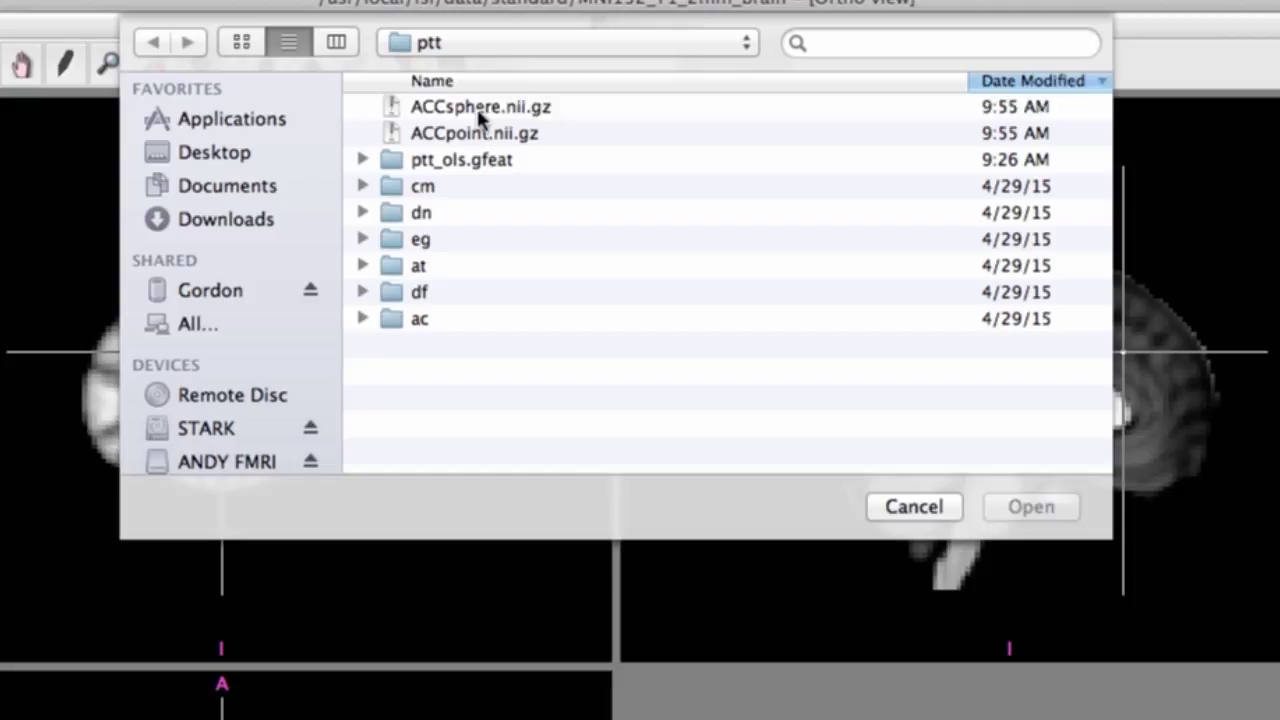
pyautogui.doubleClick(480, 104)
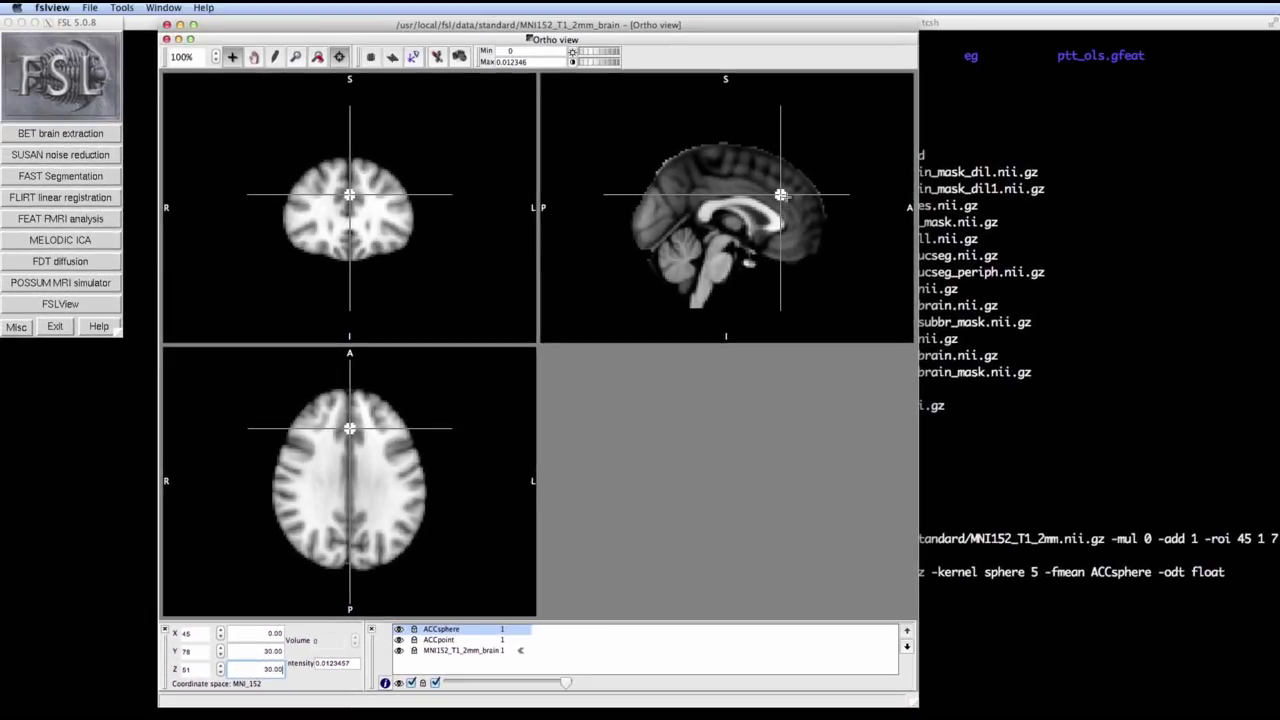
pyautogui.click(780, 194)
# Binarise ACCsphere.nii.gz into the mask ACC_sphere_bin.nii.gz with fslmaths.
pyautogui.click(962, 323)
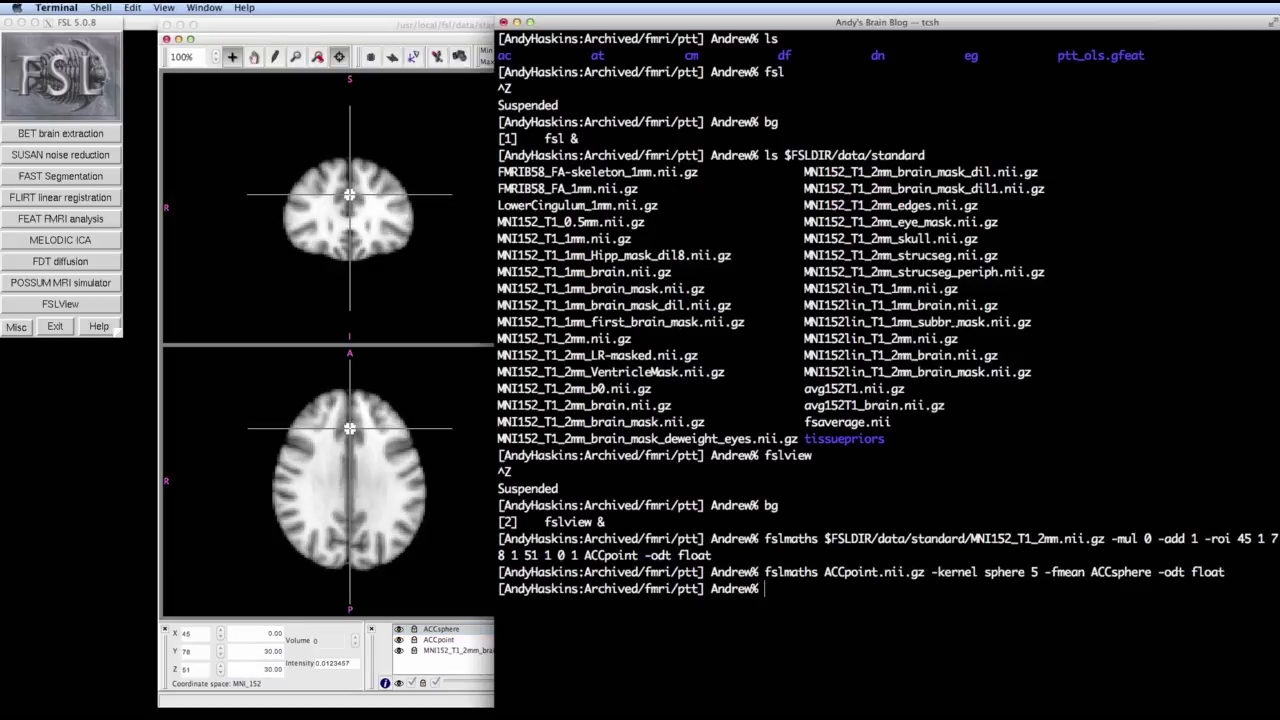
pyautogui.write('f')
pyautogui.write('slma')
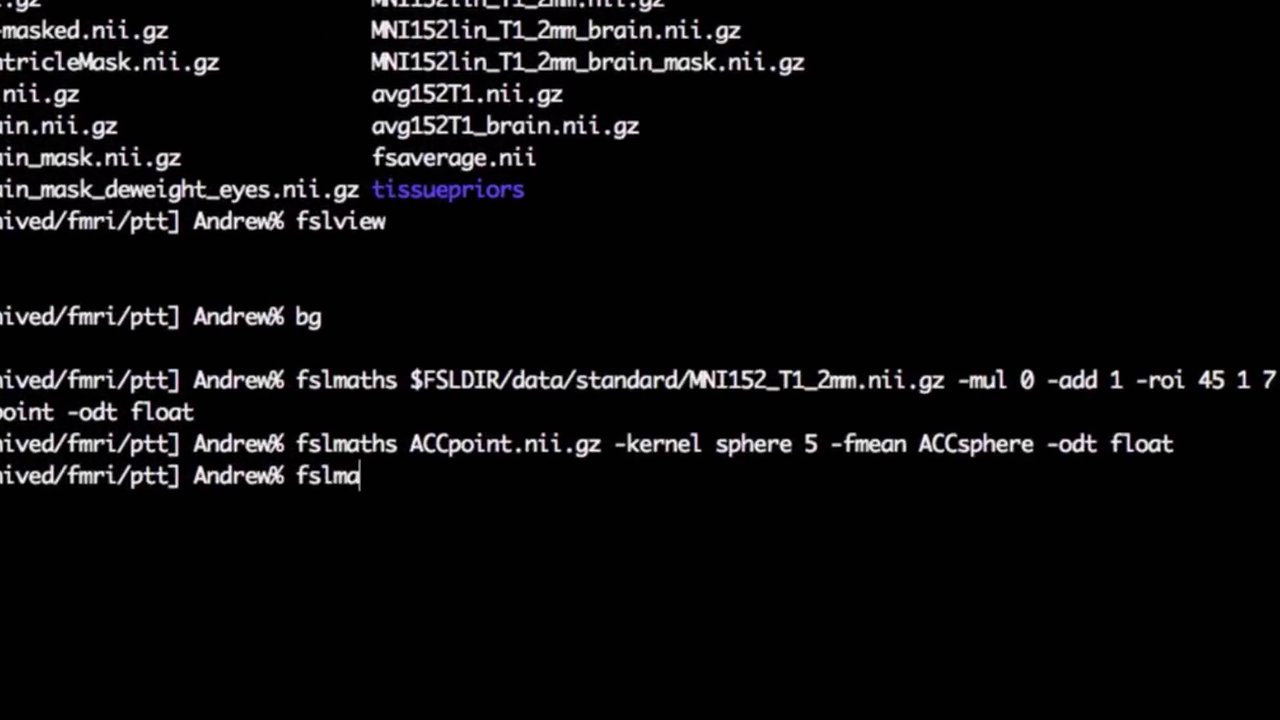
pyautogui.write('ths ACC')
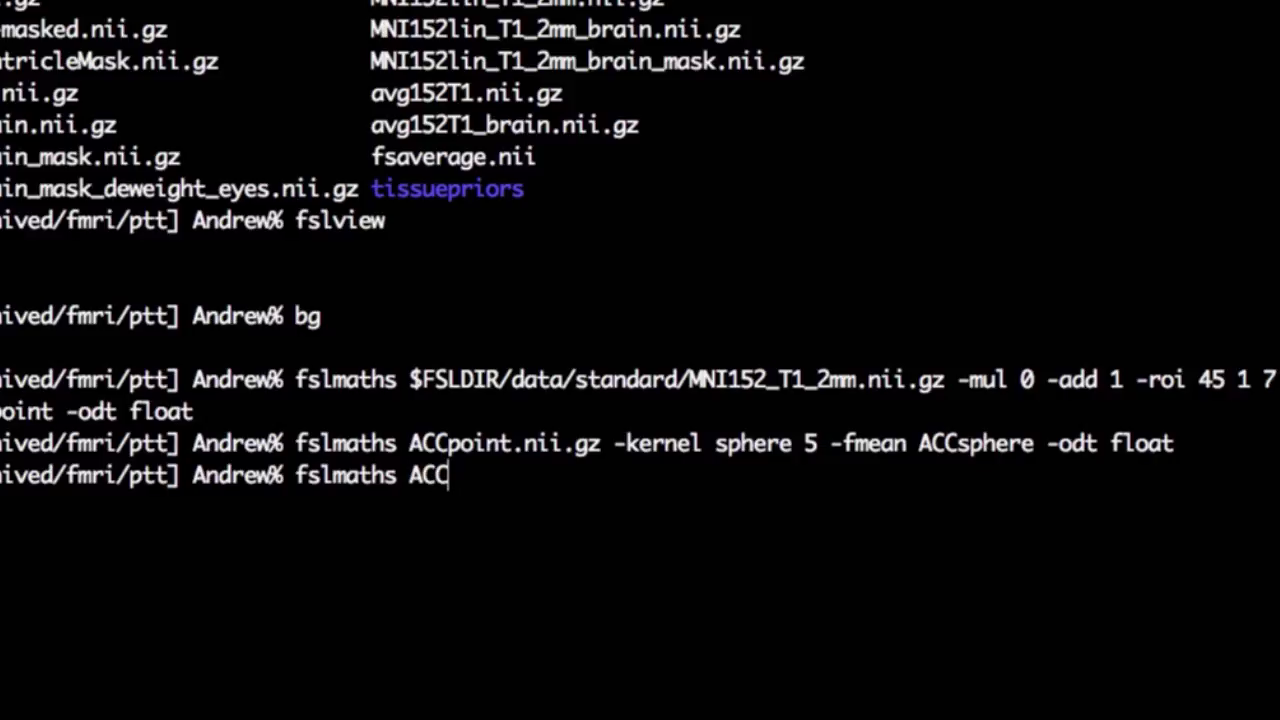
pyautogui.write('sp')
pyautogui.press('Tab')
pyautogui.write('-bin ACC_')
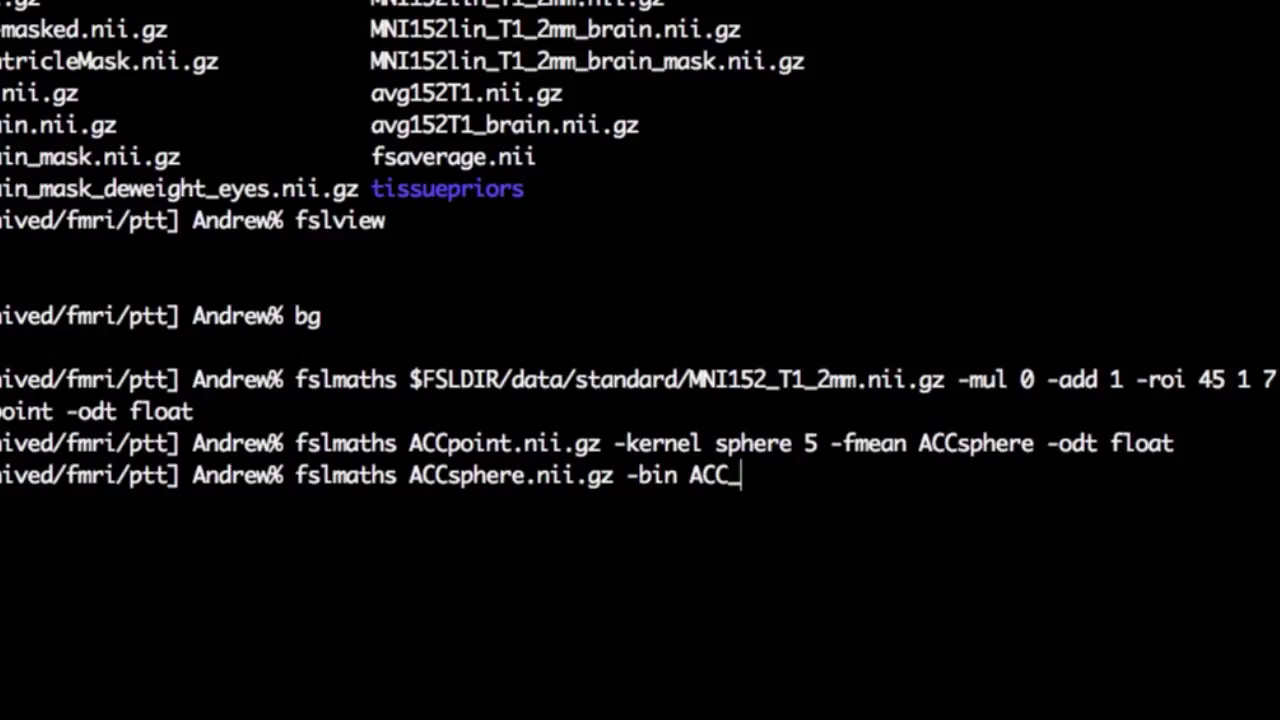
pyautogui.write('sphere_bin.')
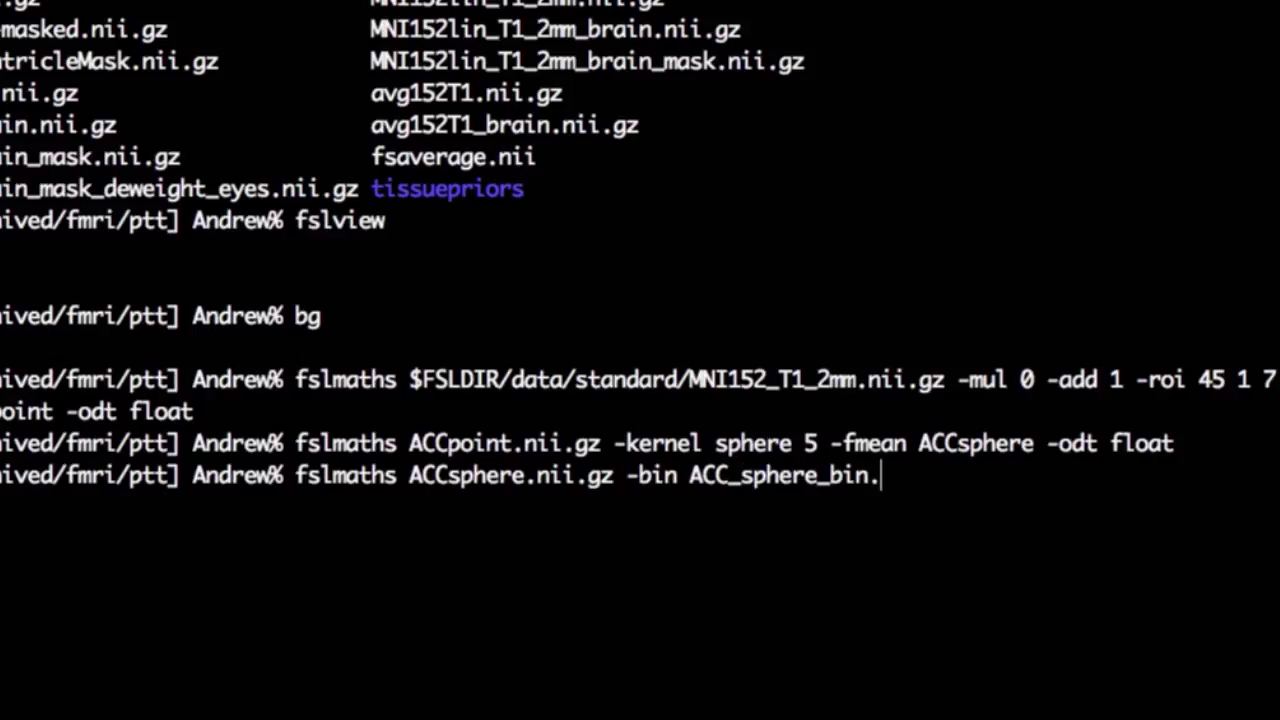
pyautogui.write('nii.gz')
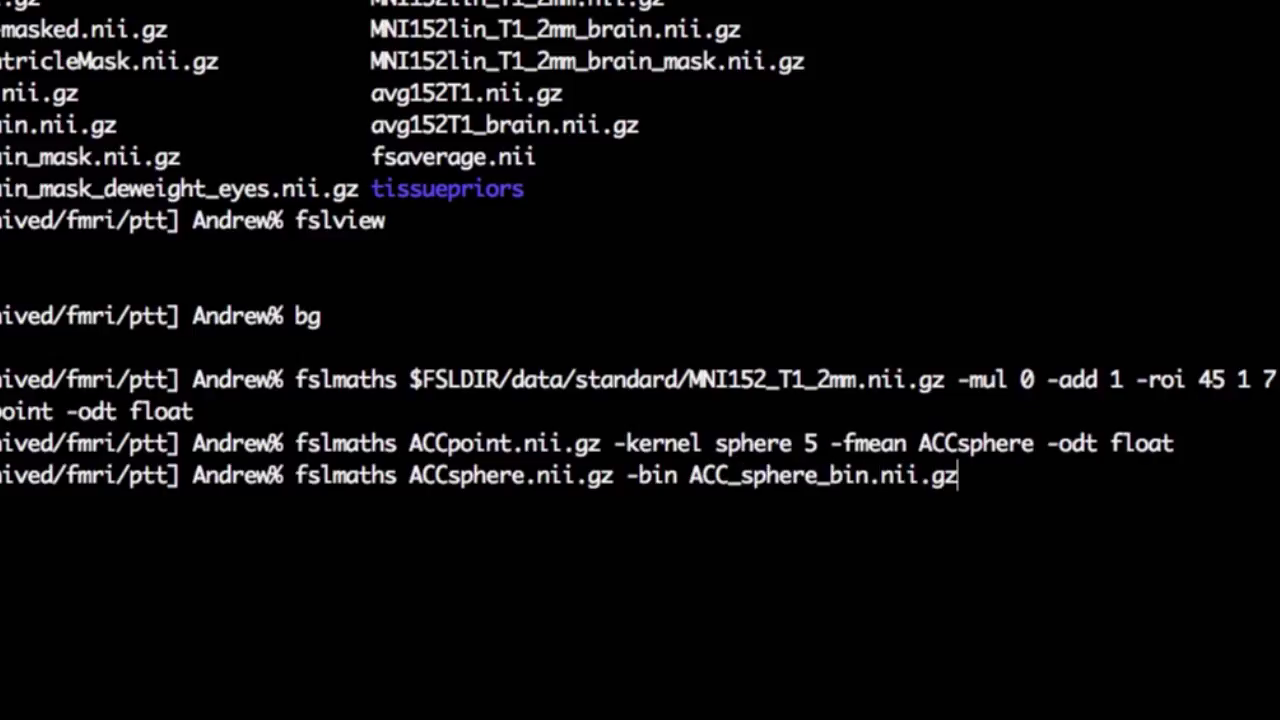
pyautogui.press('Return')
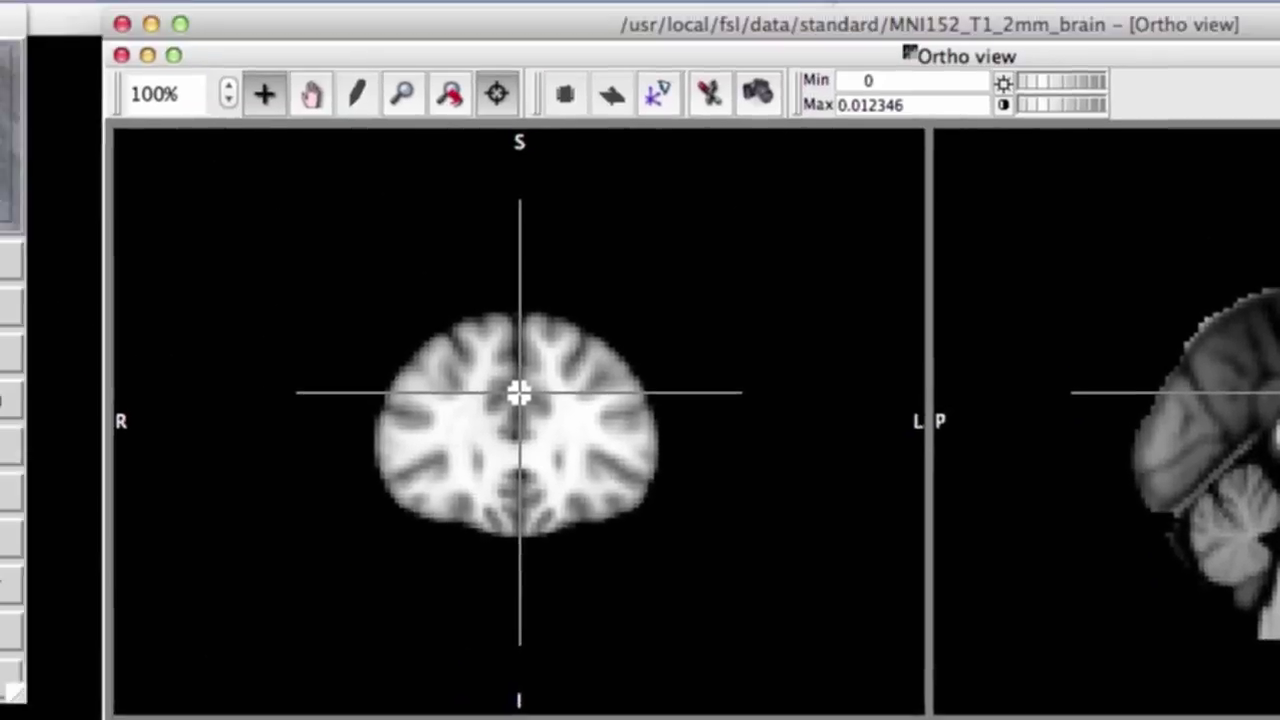
# Load the ACC_sphere_bin.nii.gz mask into FSLView.
pyautogui.click(40, 45)
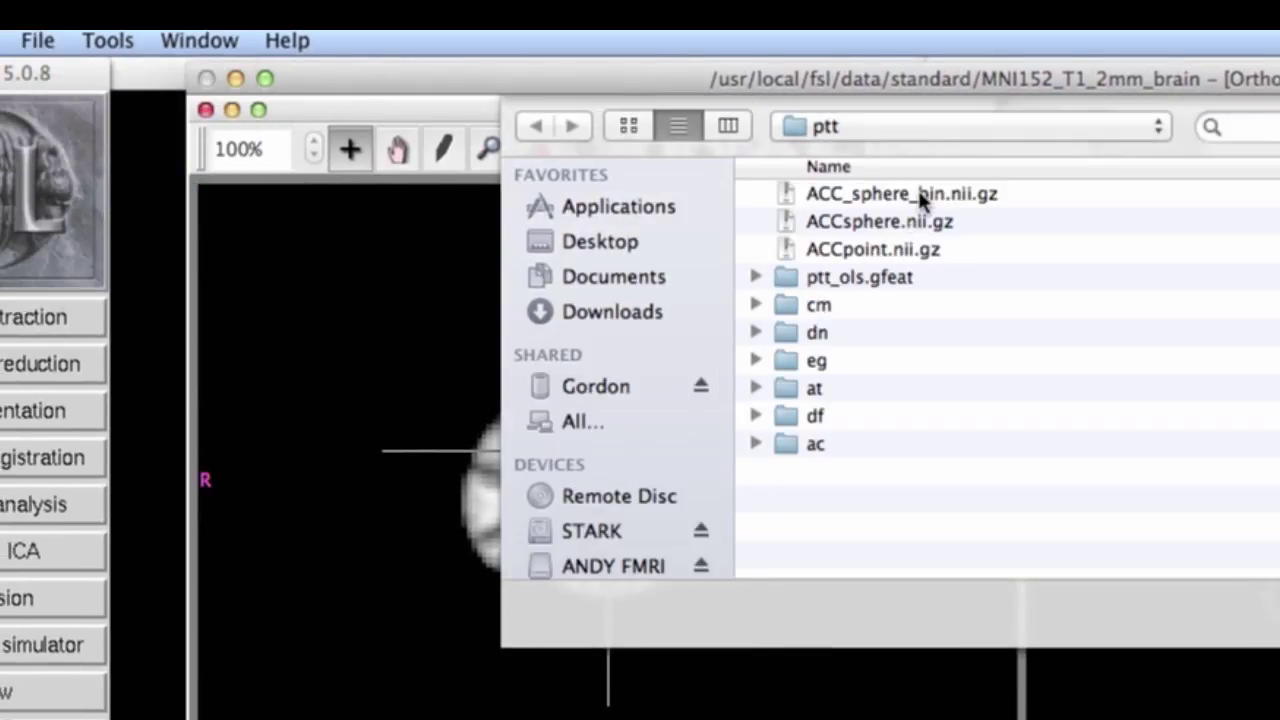
pyautogui.doubleClick(918, 193)
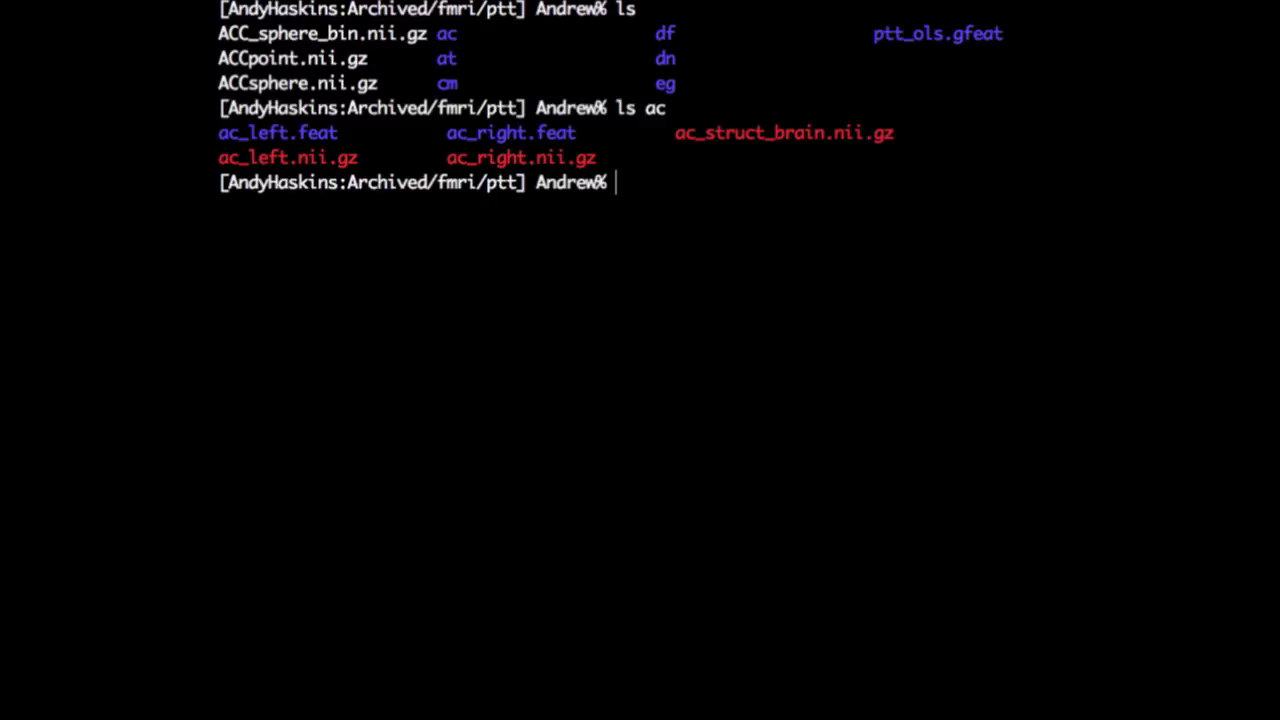
# List the contents of the ac/ac_left.feat analysis folder.
pyautogui.moveTo(337, 132); pyautogui.dragTo(217, 132)
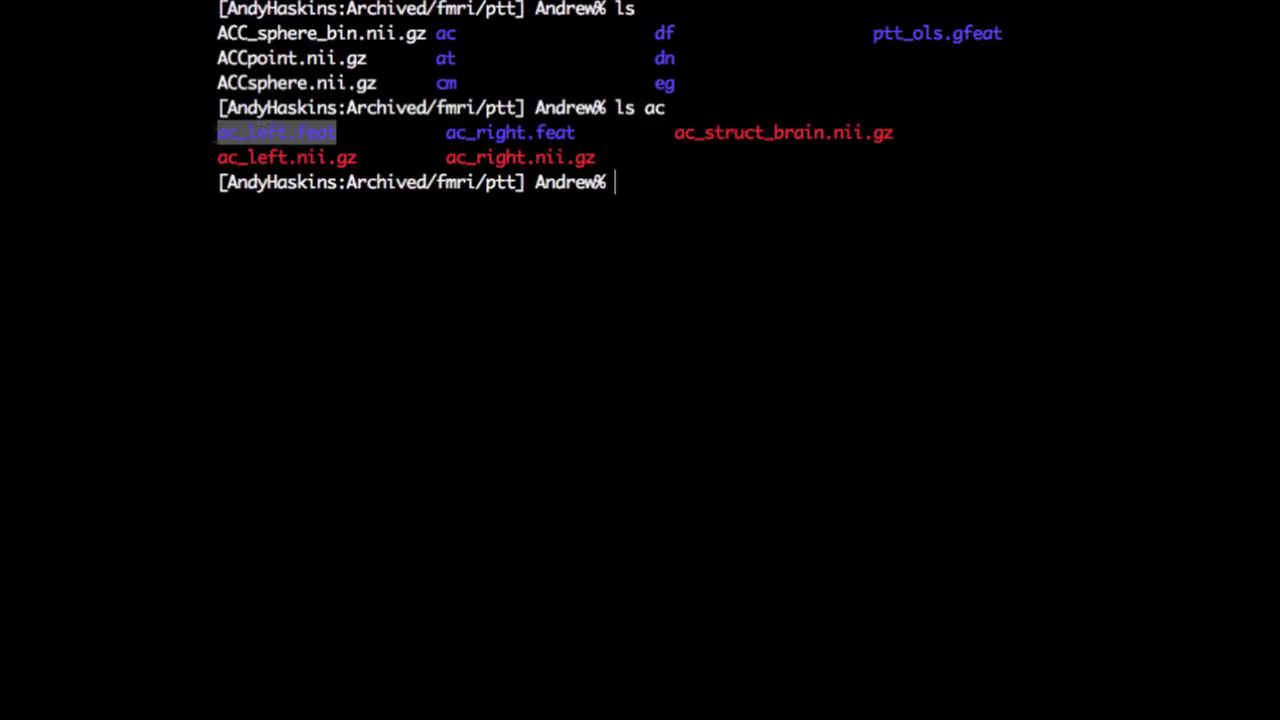
pyautogui.moveTo(575, 132); pyautogui.dragTo(446, 132)
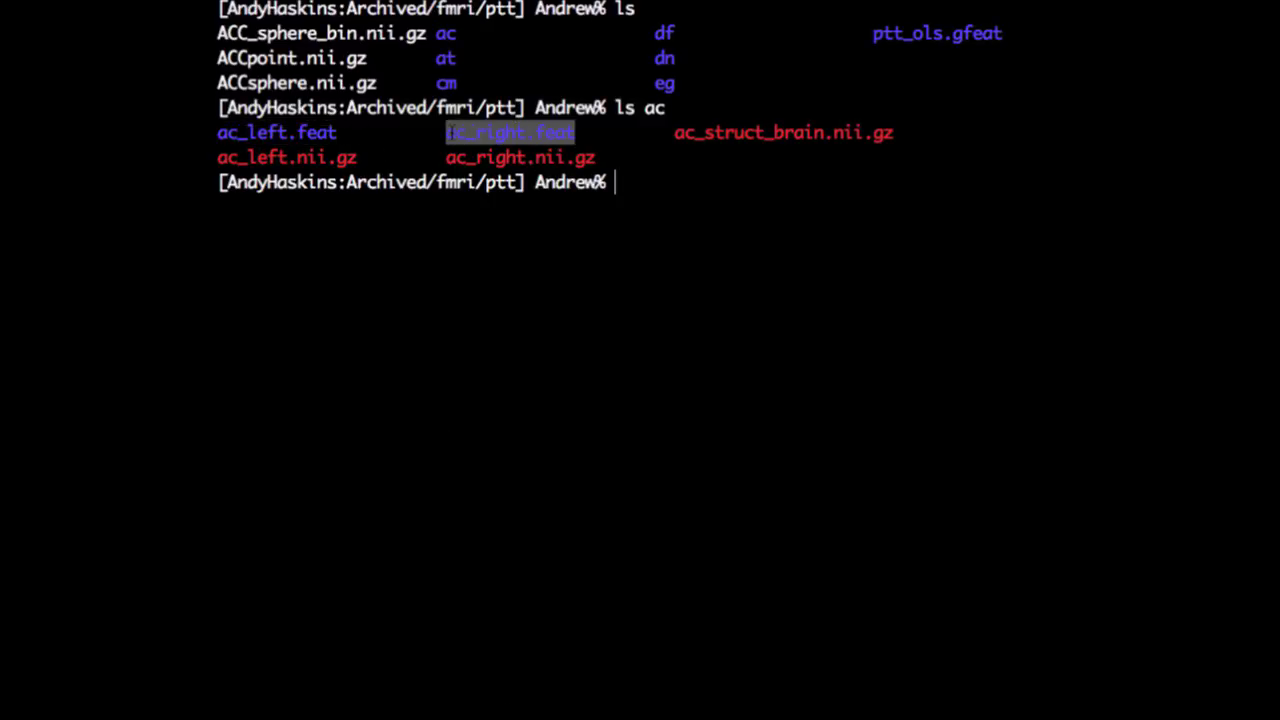
pyautogui.click(737, 200)
pyautogui.write('ls ac/ac_')
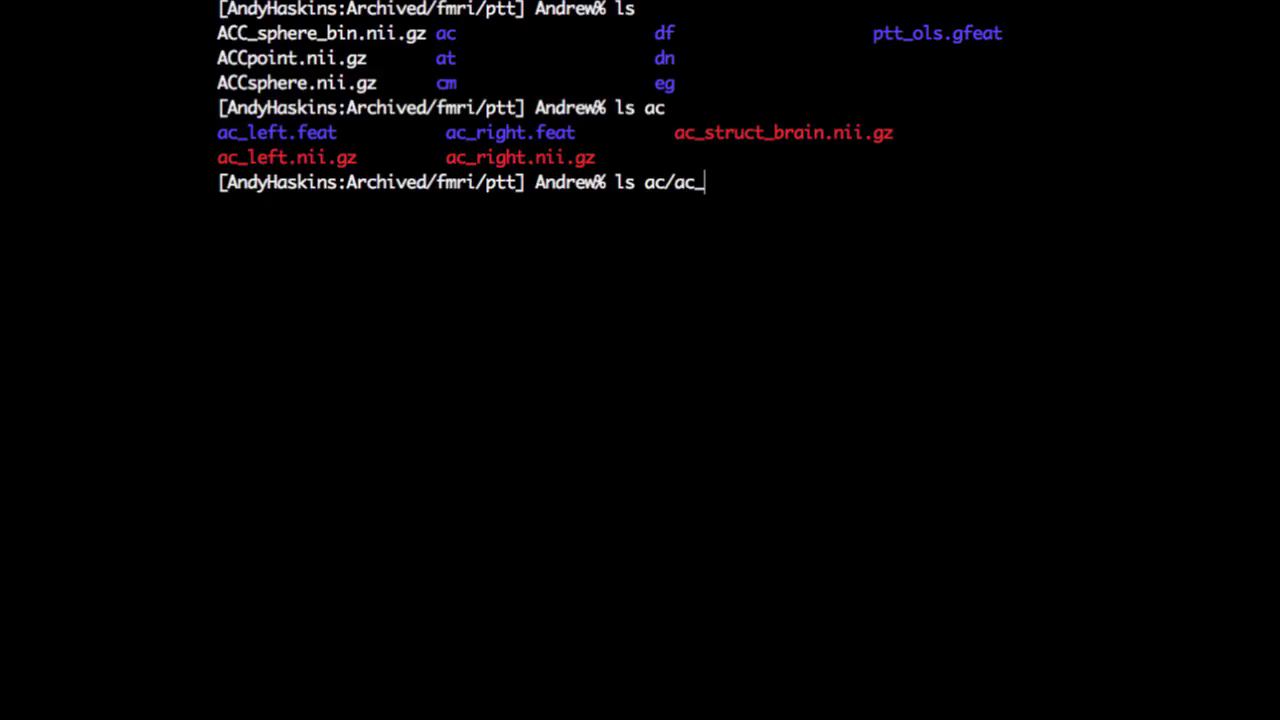
pyautogui.write('left.feat')
pyautogui.press('Return')
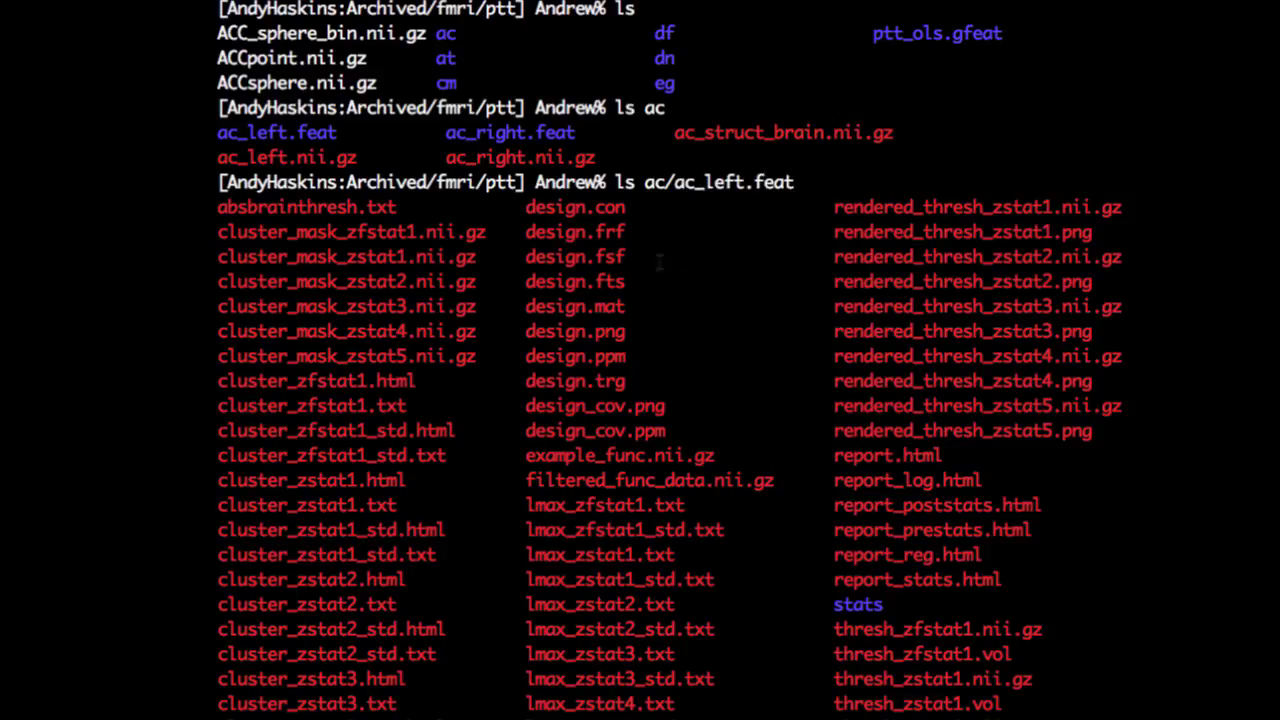
# Enter the command to open ac/ac_left.feat/design.png.
pyautogui.moveTo(628, 331); pyautogui.dragTo(517, 337)
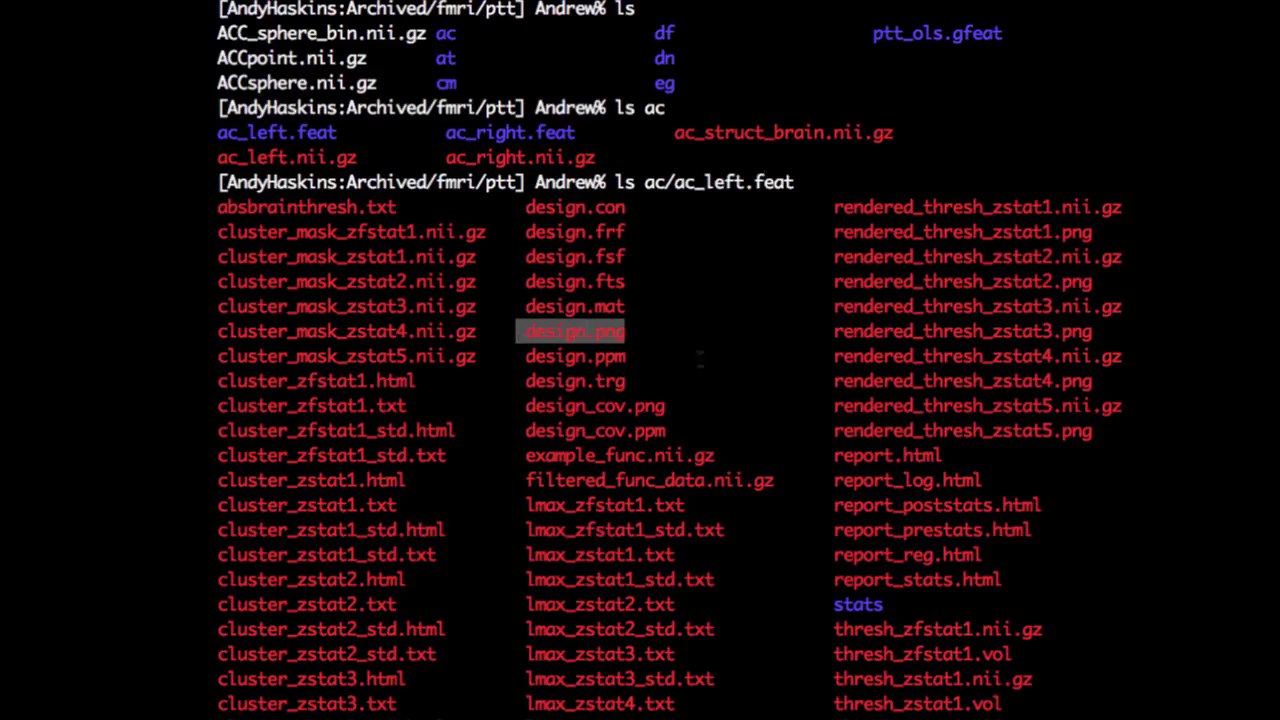
pyautogui.scroll(-5, 700, 365)
pyautogui.write('open ac/')
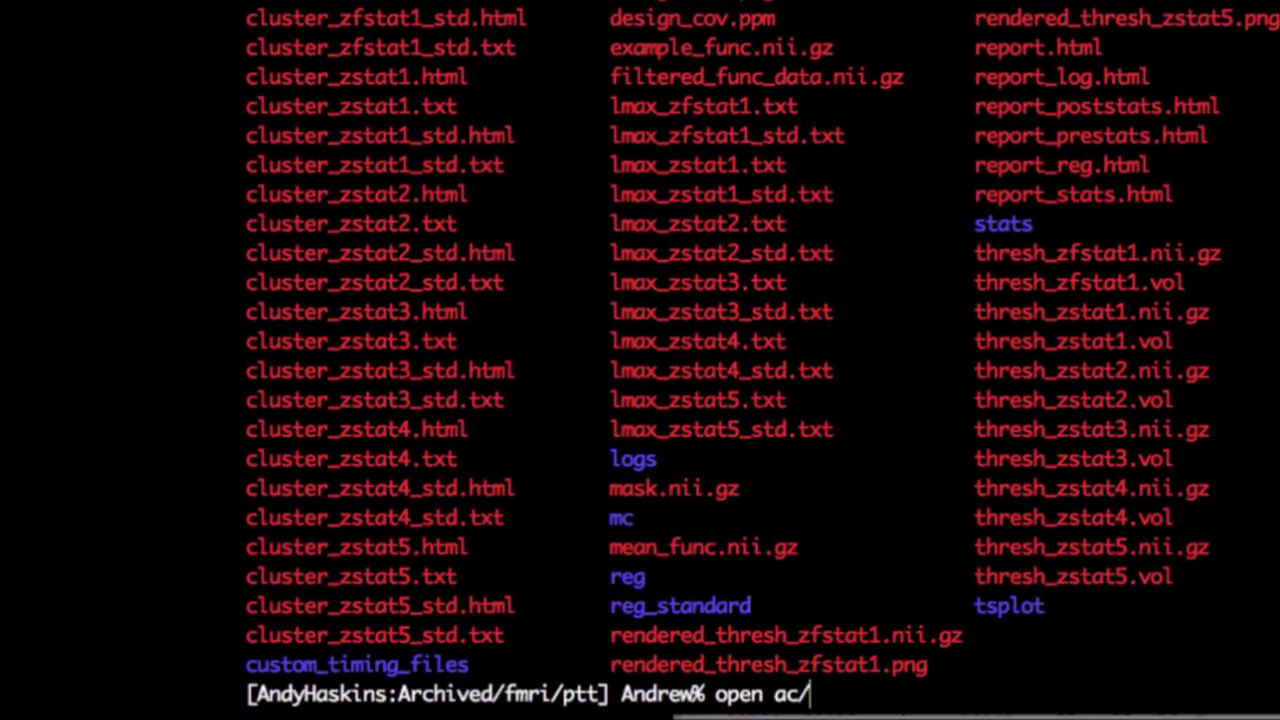
pyautogui.write('ac_left.feat/desi')
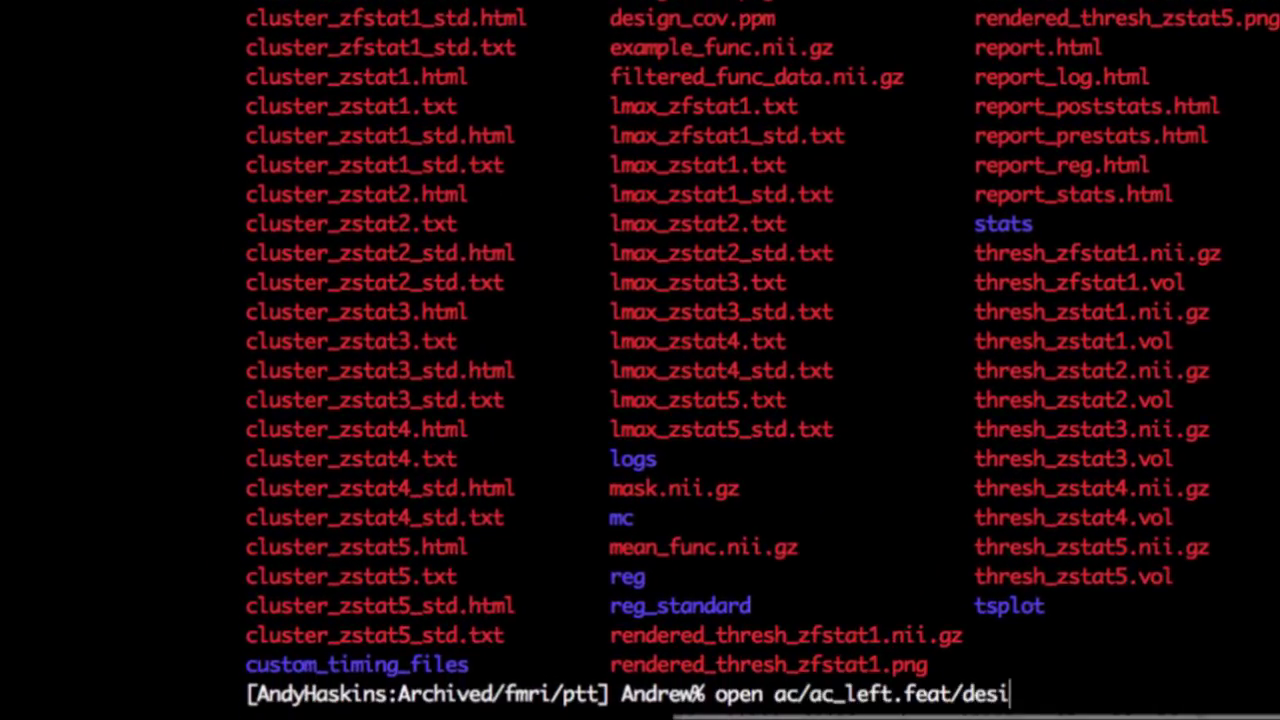
pyautogui.write('gn.png')
# Open design.png in Preview, review the design matrix with contrasts C1–C5, and close it.
pyautogui.press('Return')
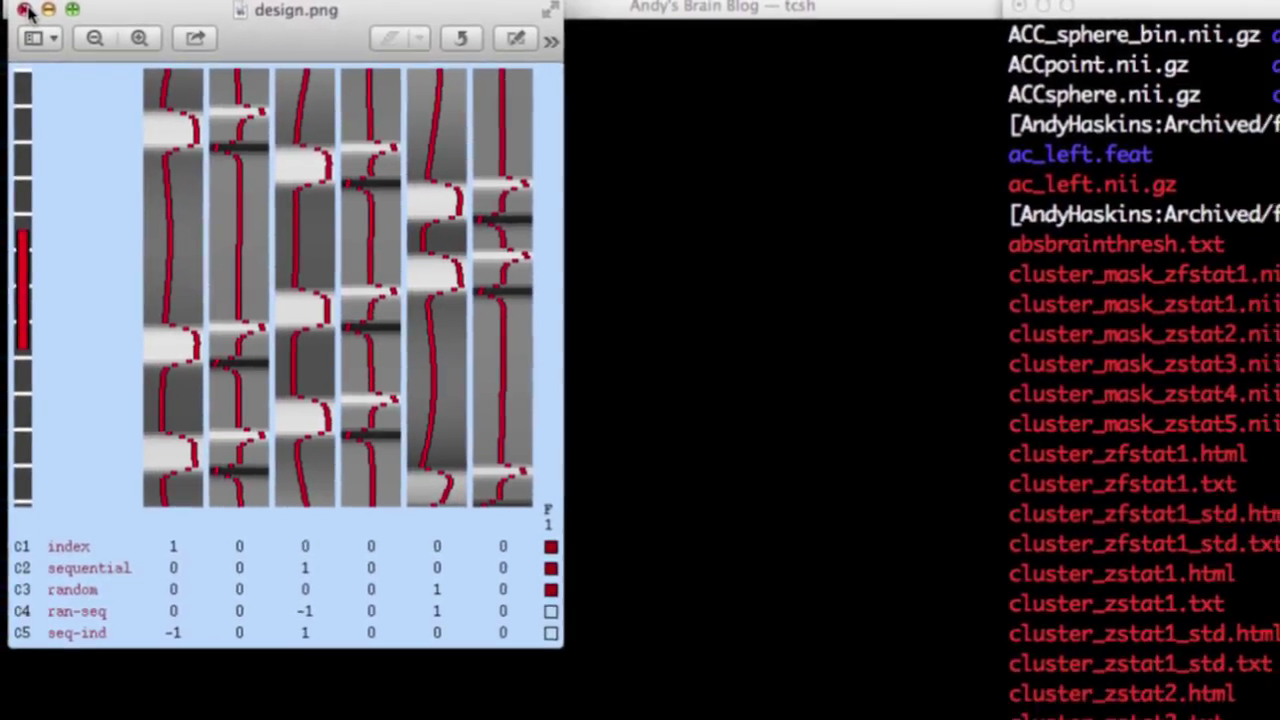
pyautogui.click(24, 10)
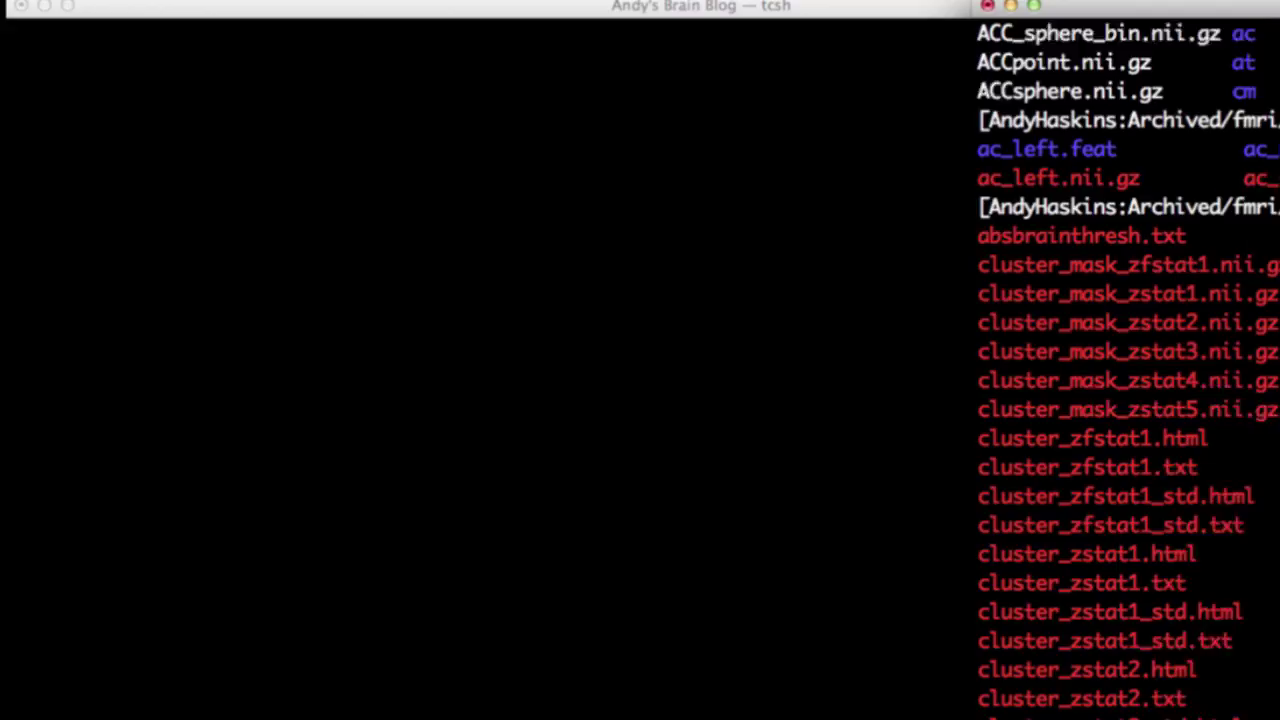
# Launch the FSL 5.0.8 launcher and start Featquery from its Misc menu.
pyautogui.press('Return')
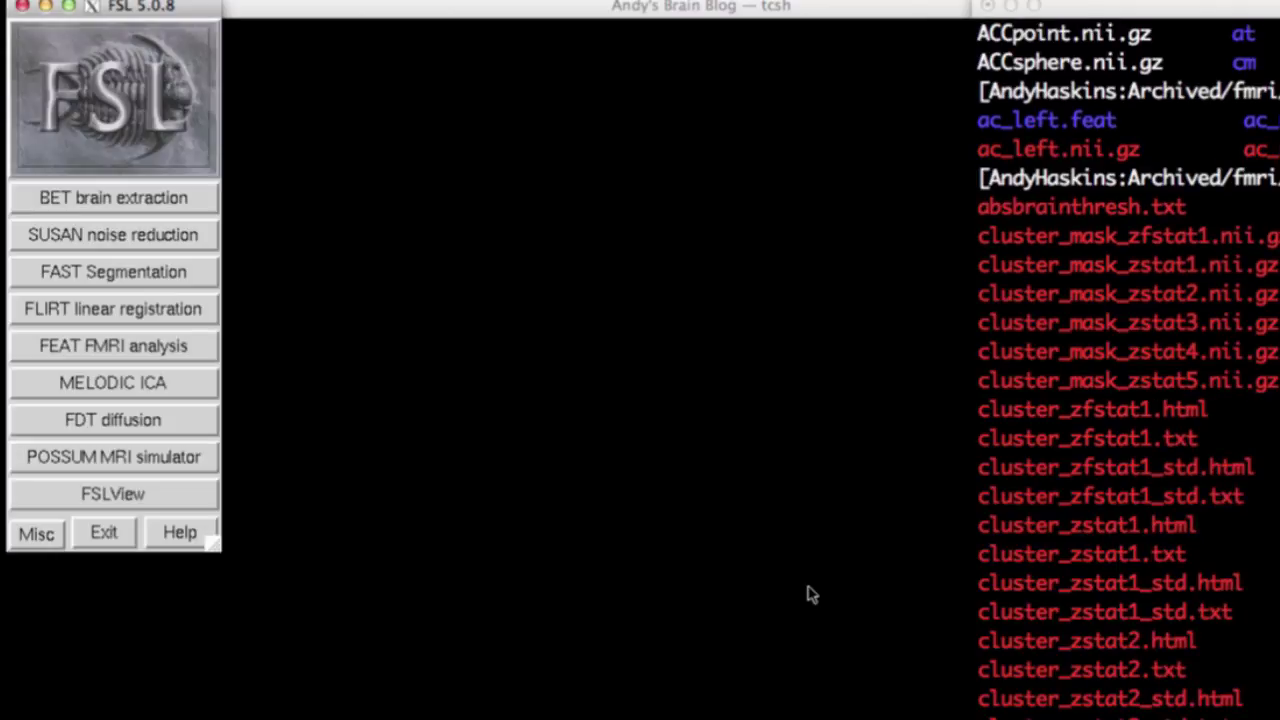
pyautogui.click(40, 533)
pyautogui.click(104, 705)
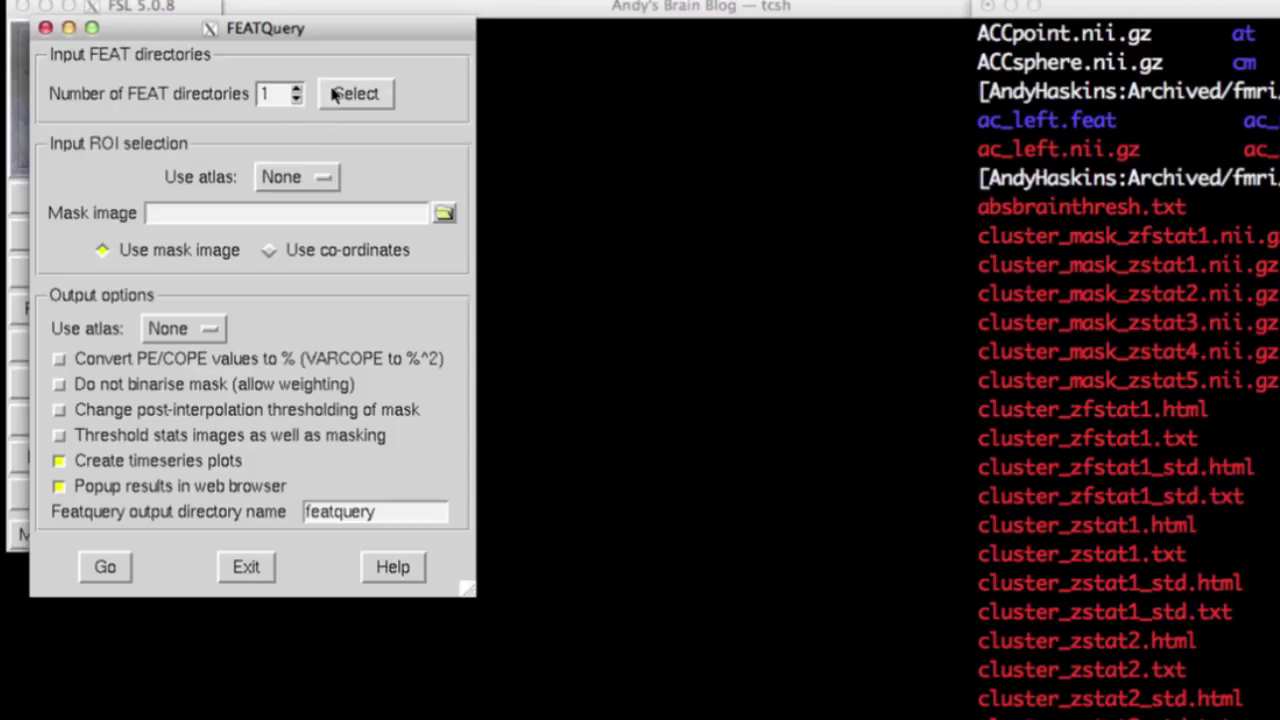
# Set FEATQuery to 6 FEAT directories and select ac_left.feat, at_left.feat and cm_left.feat.
pyautogui.click(296, 89)
pyautogui.click(296, 89)
pyautogui.click(296, 89)
pyautogui.click(296, 89)
pyautogui.click(296, 89)
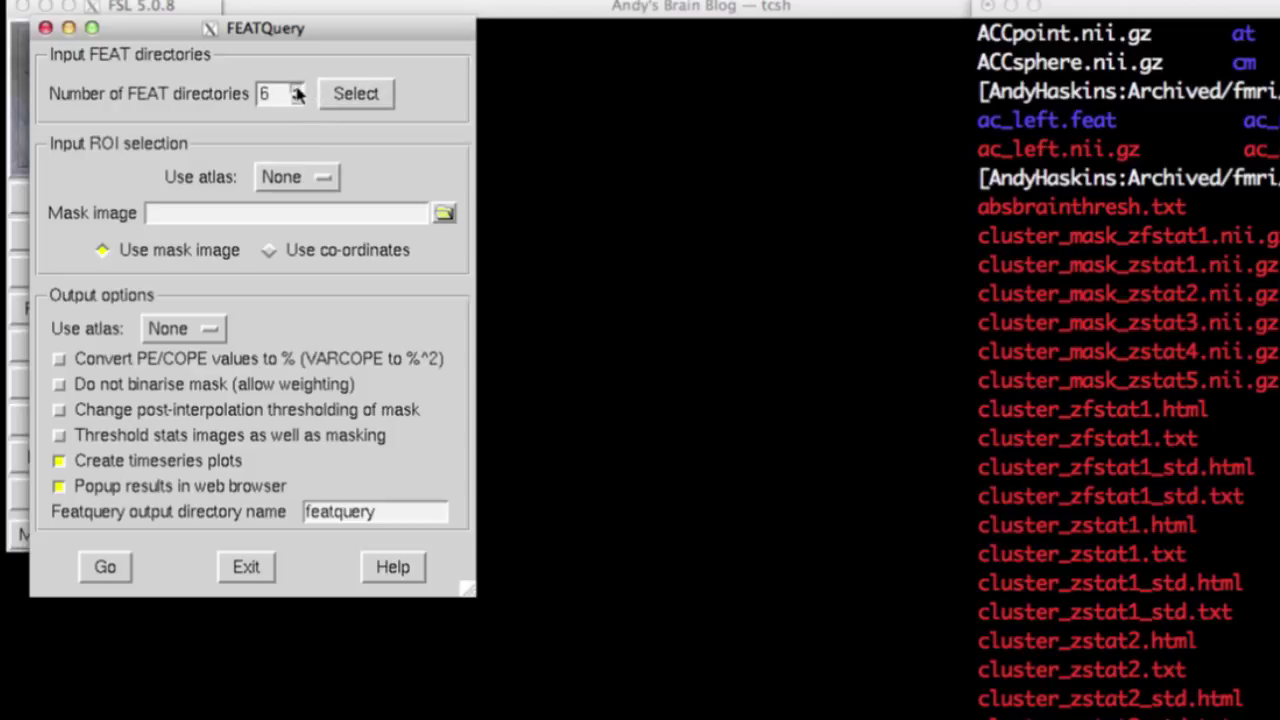
pyautogui.click(370, 93)
pyautogui.click(675, 82)
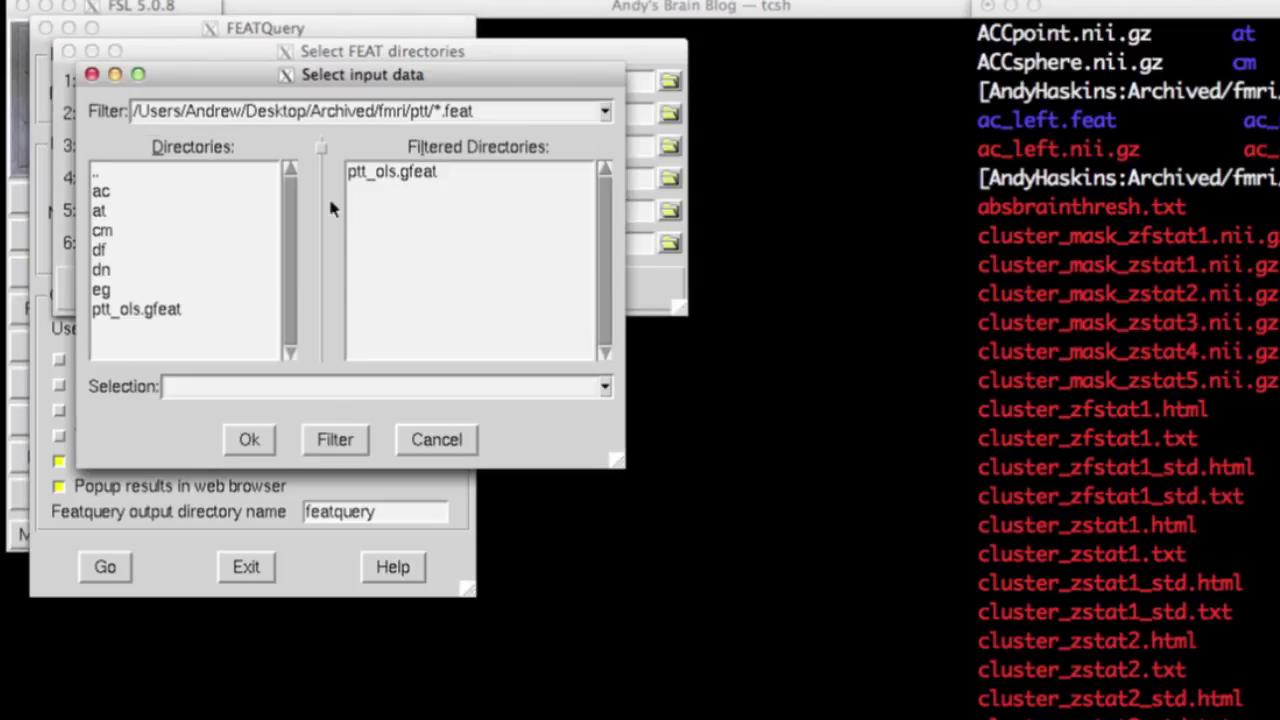
pyautogui.doubleClick(127, 192)
pyautogui.doubleClick(405, 172)
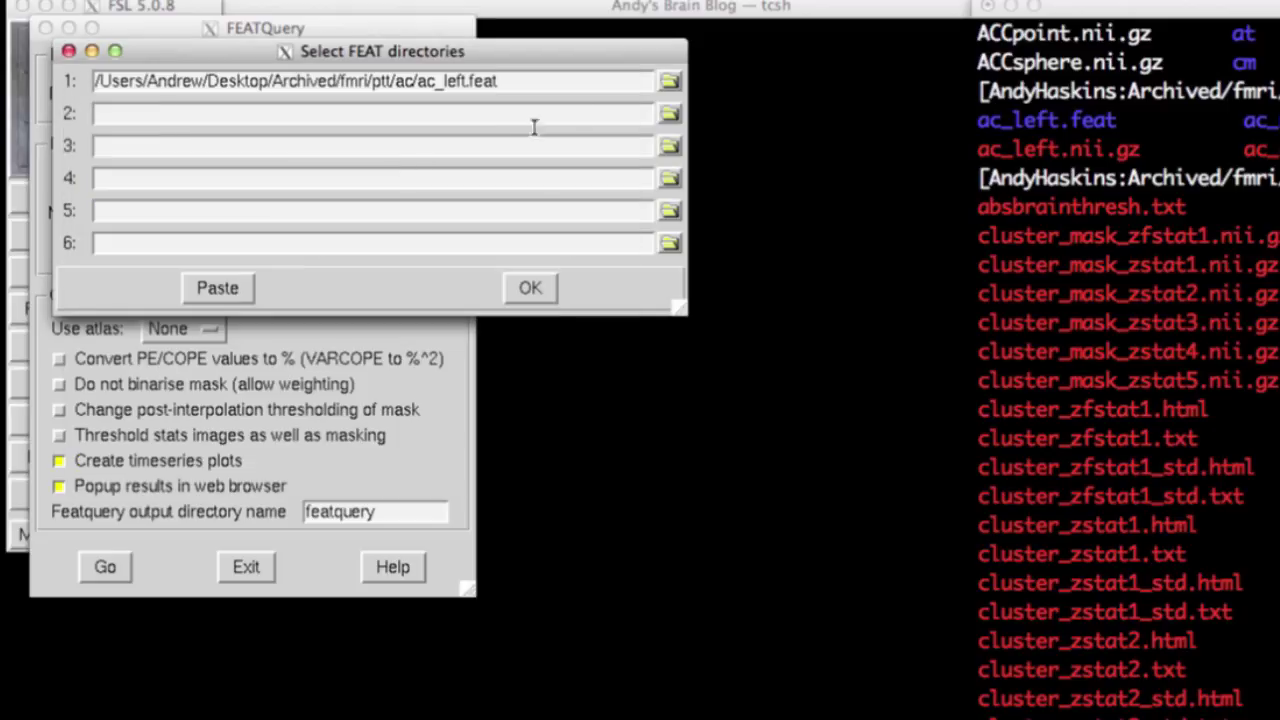
pyautogui.click(670, 115)
pyautogui.doubleClick(100, 211)
pyautogui.doubleClick(395, 175)
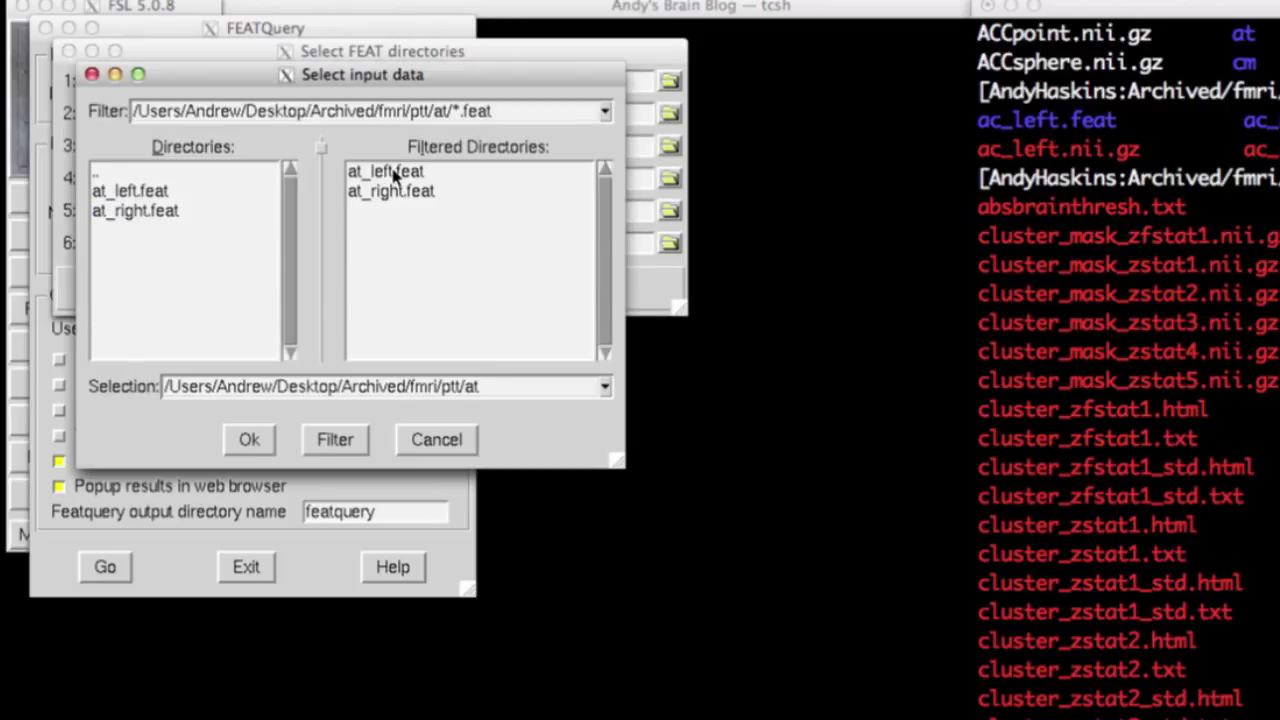
pyautogui.click(669, 146)
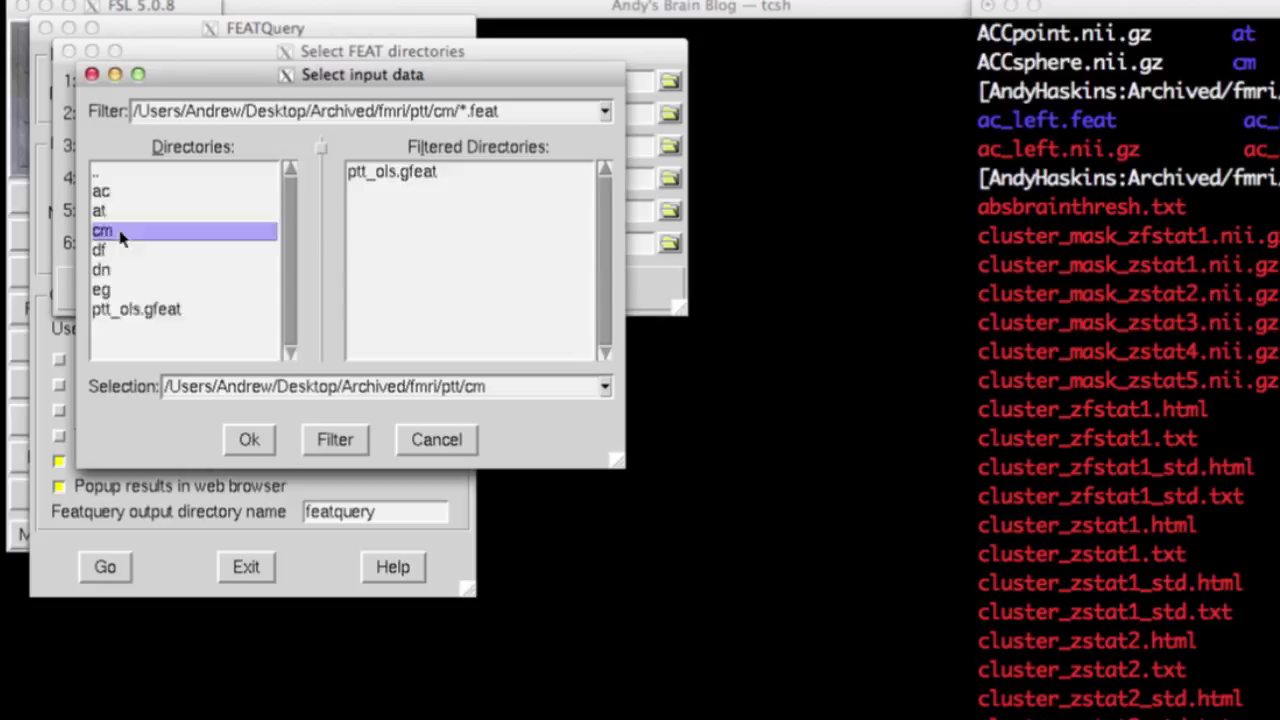
pyautogui.doubleClick(110, 231)
pyautogui.doubleClick(390, 172)
# Select df_left.feat, dn_left.feat and eg_left.feat for the remaining rows and confirm.
pyautogui.click(669, 178)
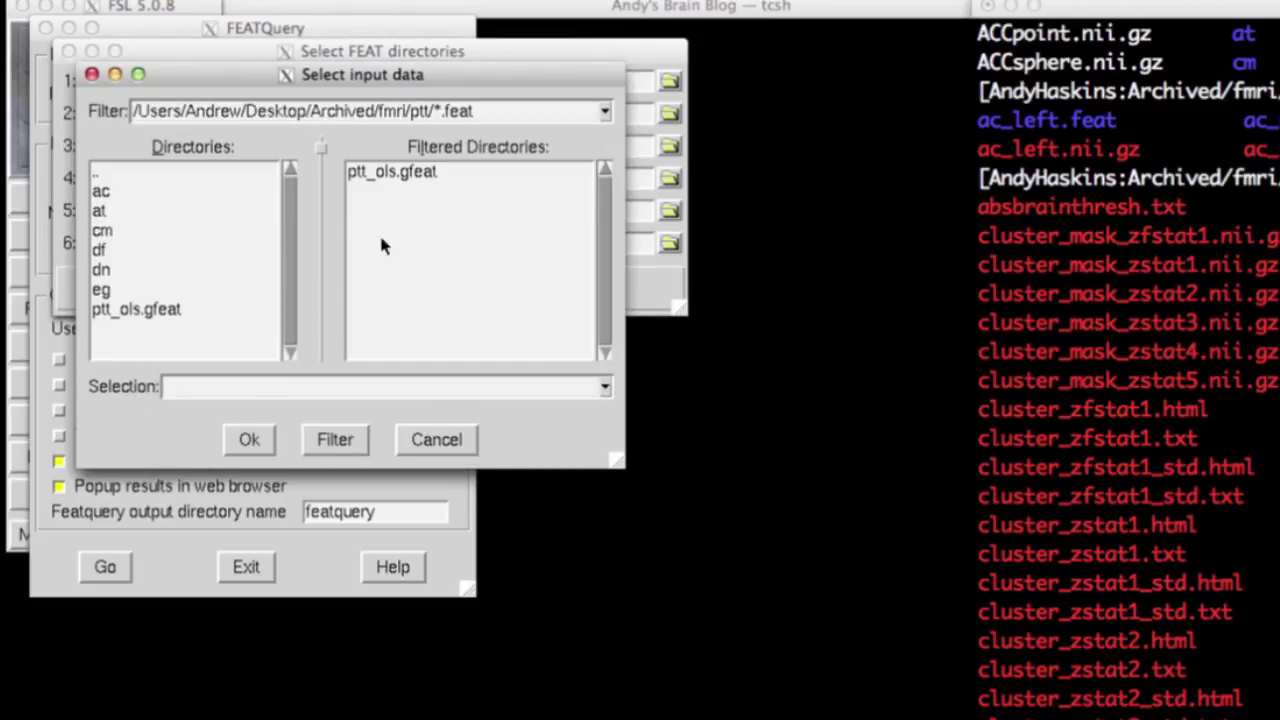
pyautogui.doubleClick(100, 250)
pyautogui.doubleClick(395, 172)
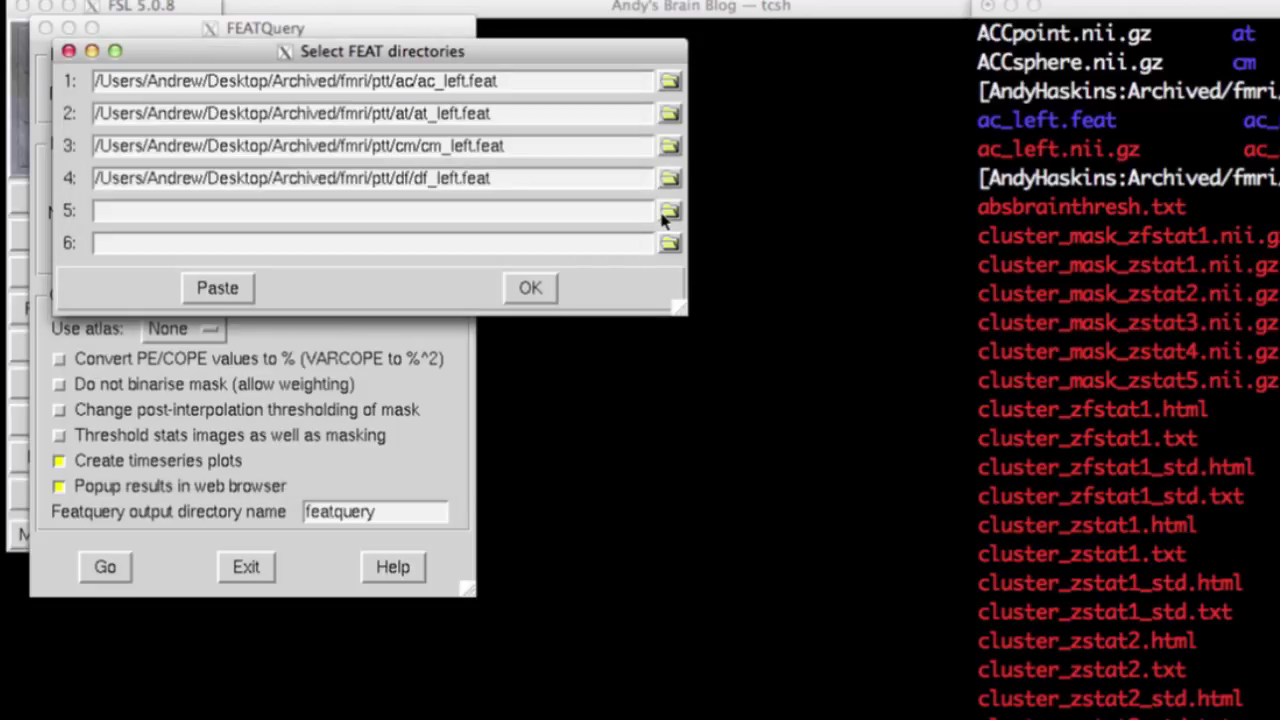
pyautogui.click(669, 210)
pyautogui.doubleClick(100, 270)
pyautogui.doubleClick(407, 172)
pyautogui.click(669, 242)
pyautogui.doubleClick(128, 290)
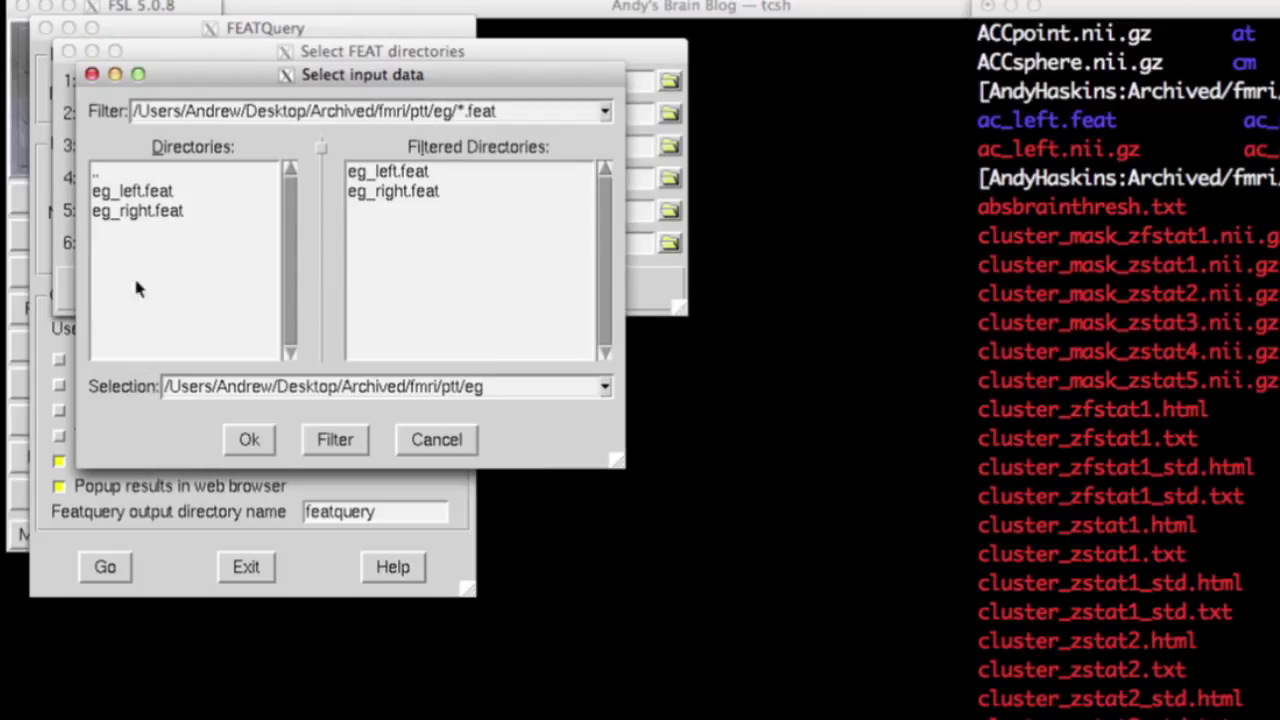
pyautogui.doubleClick(393, 172)
pyautogui.click(531, 286)
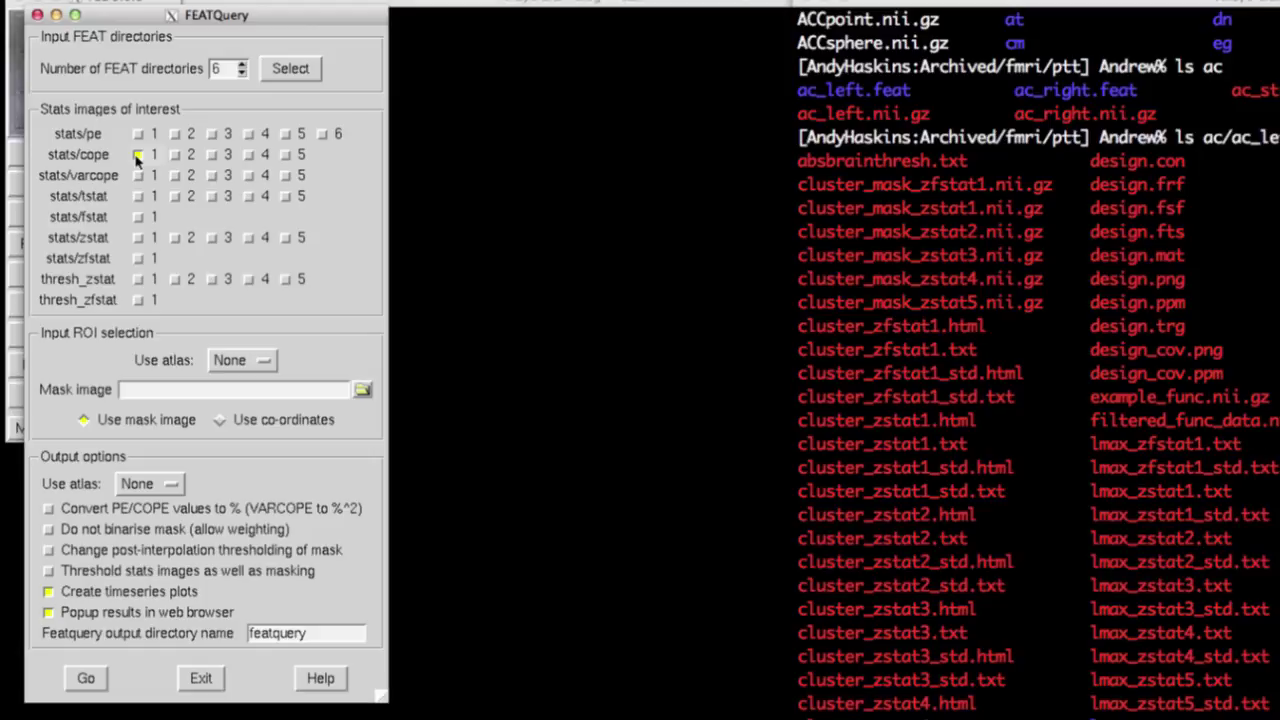
# Use Juelich Histological Atlas label 47, GM Primary motor cortex BA4a R, as the ROI.
pyautogui.click(240, 361)
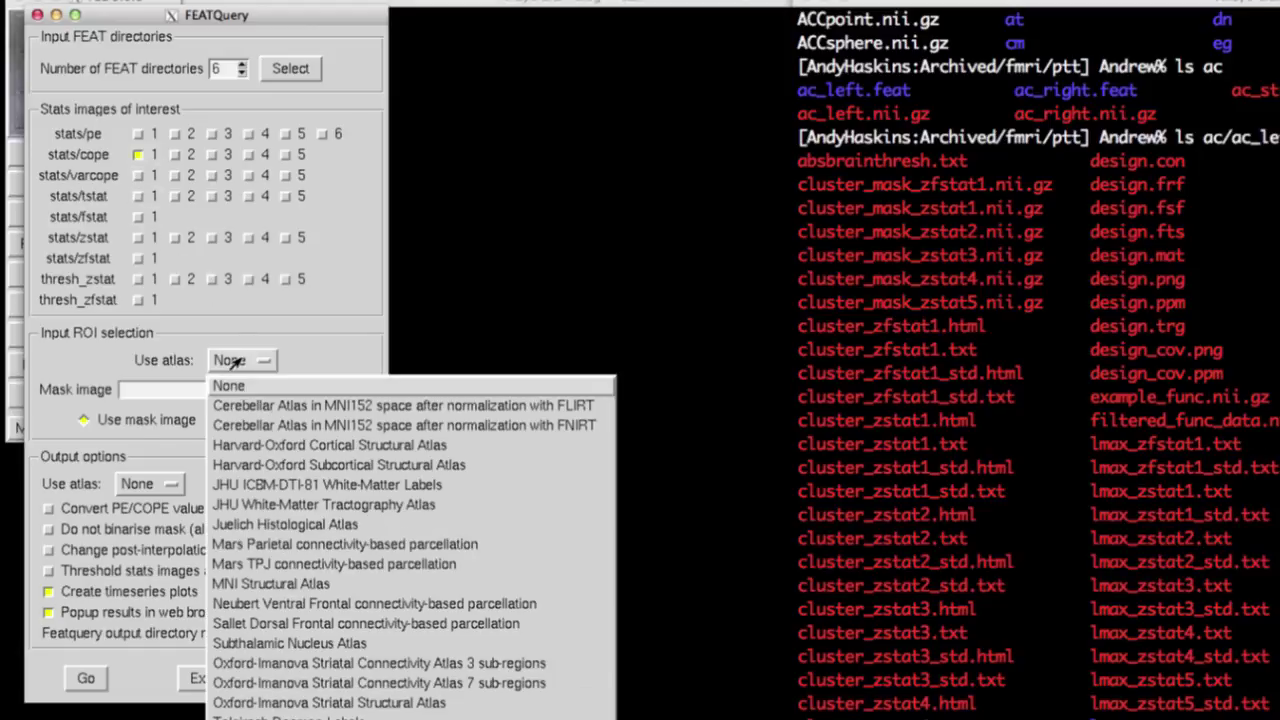
pyautogui.click(280, 527)
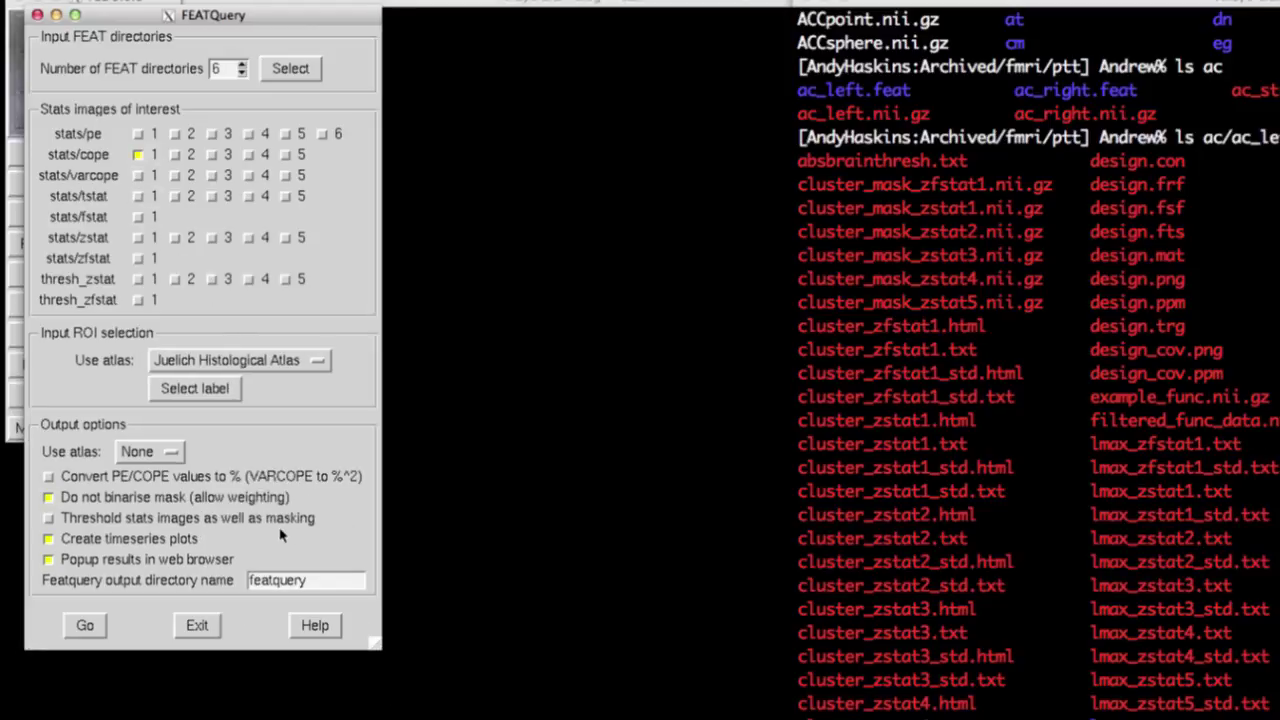
pyautogui.click(214, 393)
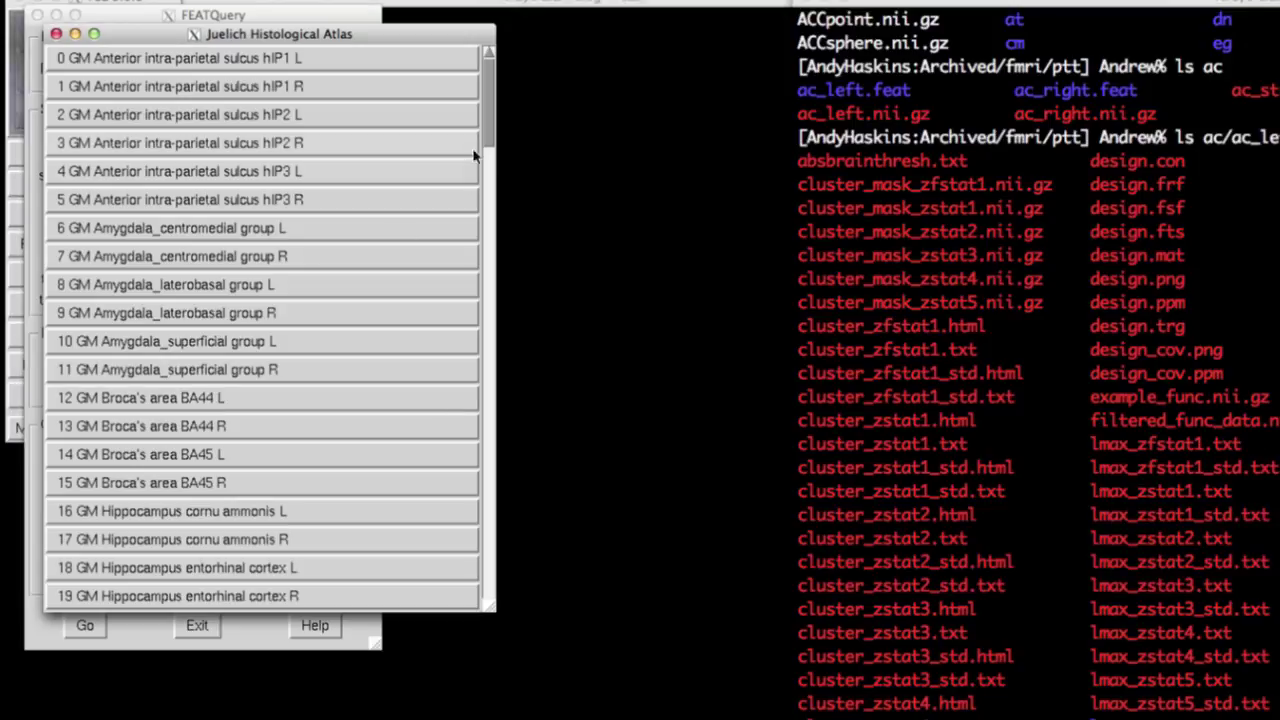
pyautogui.moveTo(488, 122); pyautogui.dragTo(484, 293)
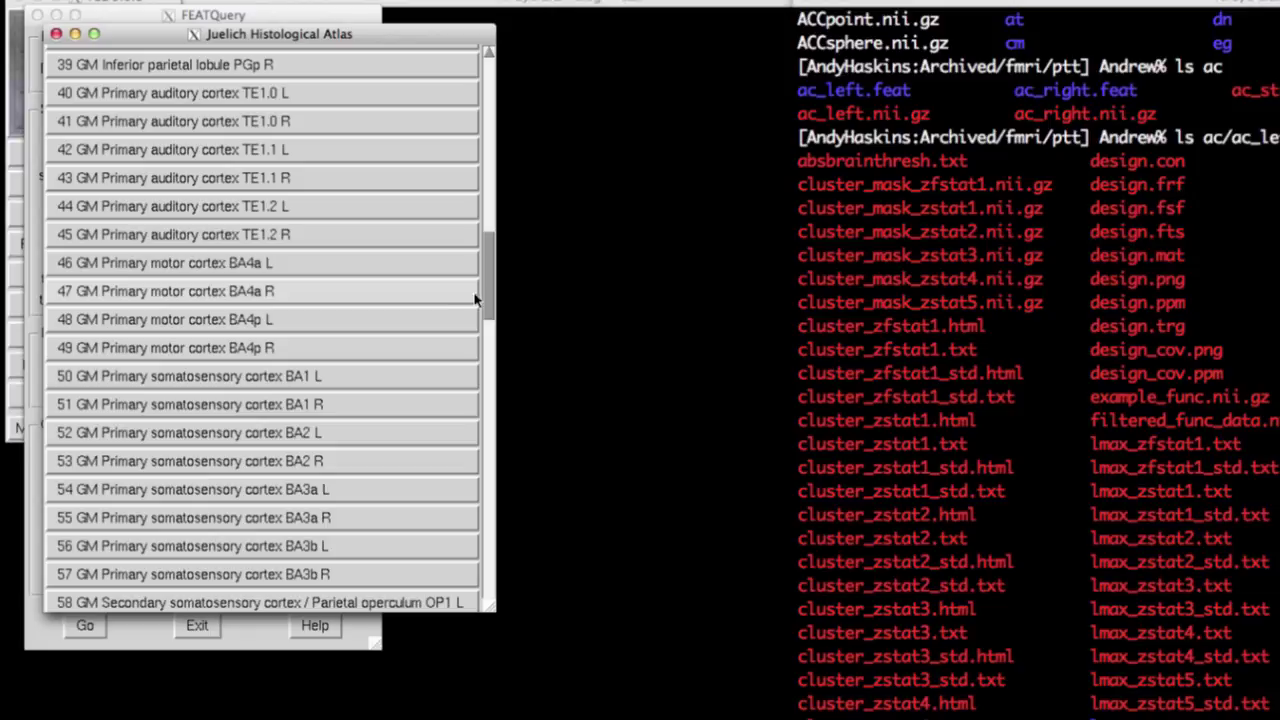
pyautogui.click(313, 292)
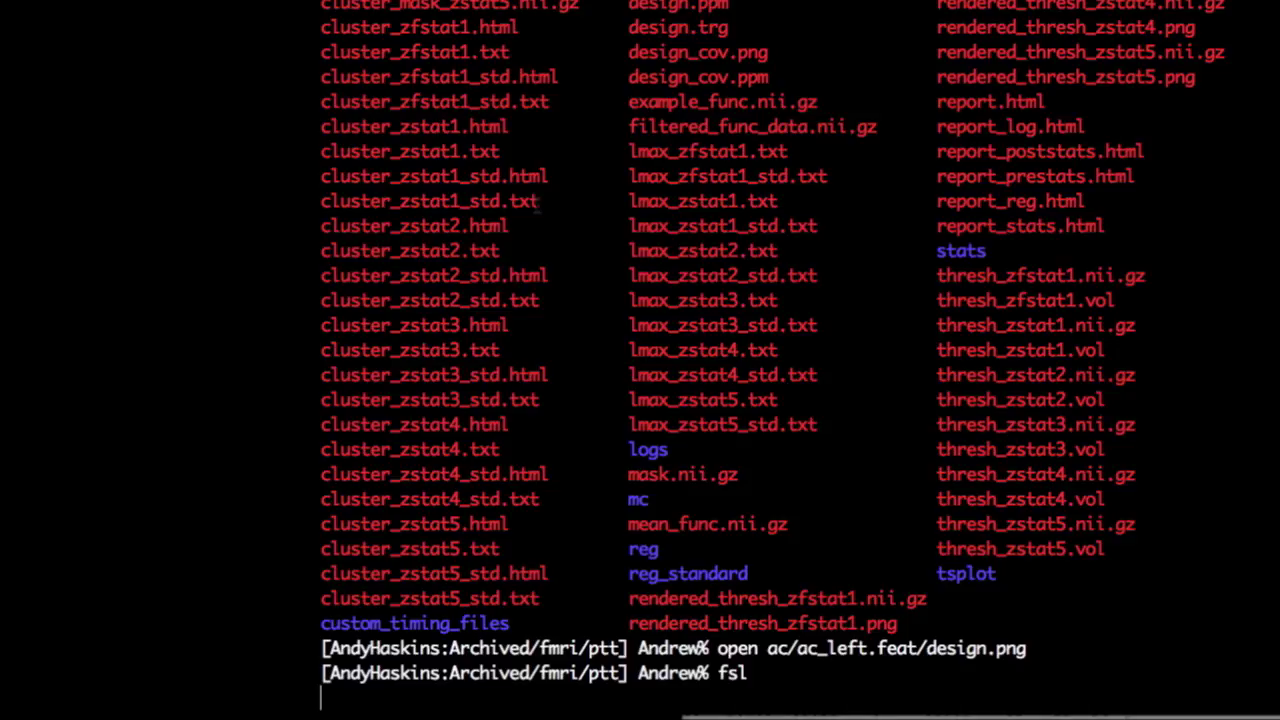
# Move the running FSL launcher to the background and launch fslview from Terminal.
pyautogui.hotkey('ctrl', 'z')
pyautogui.write('bg')
pyautogui.press('Return')
pyautogui.write('fslview')
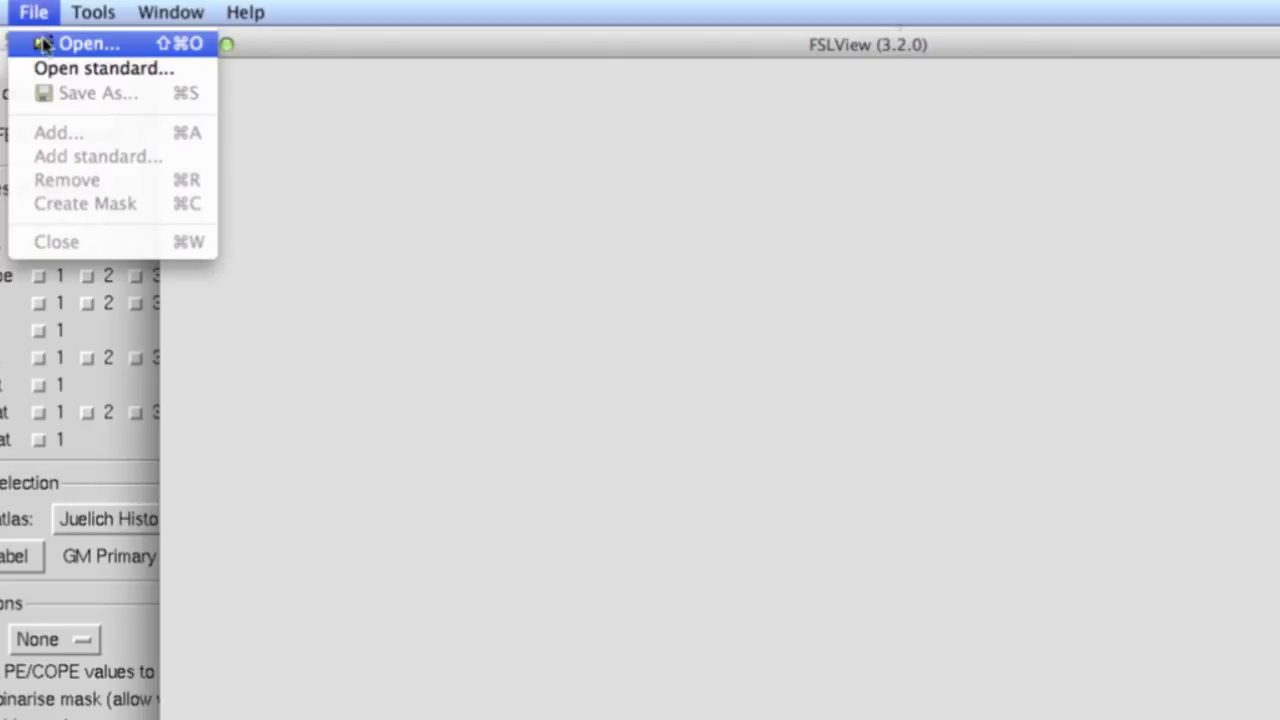
# Load the standard MNI152_T1_2mm_brain template image in FSLView.
pyautogui.click(45, 69)
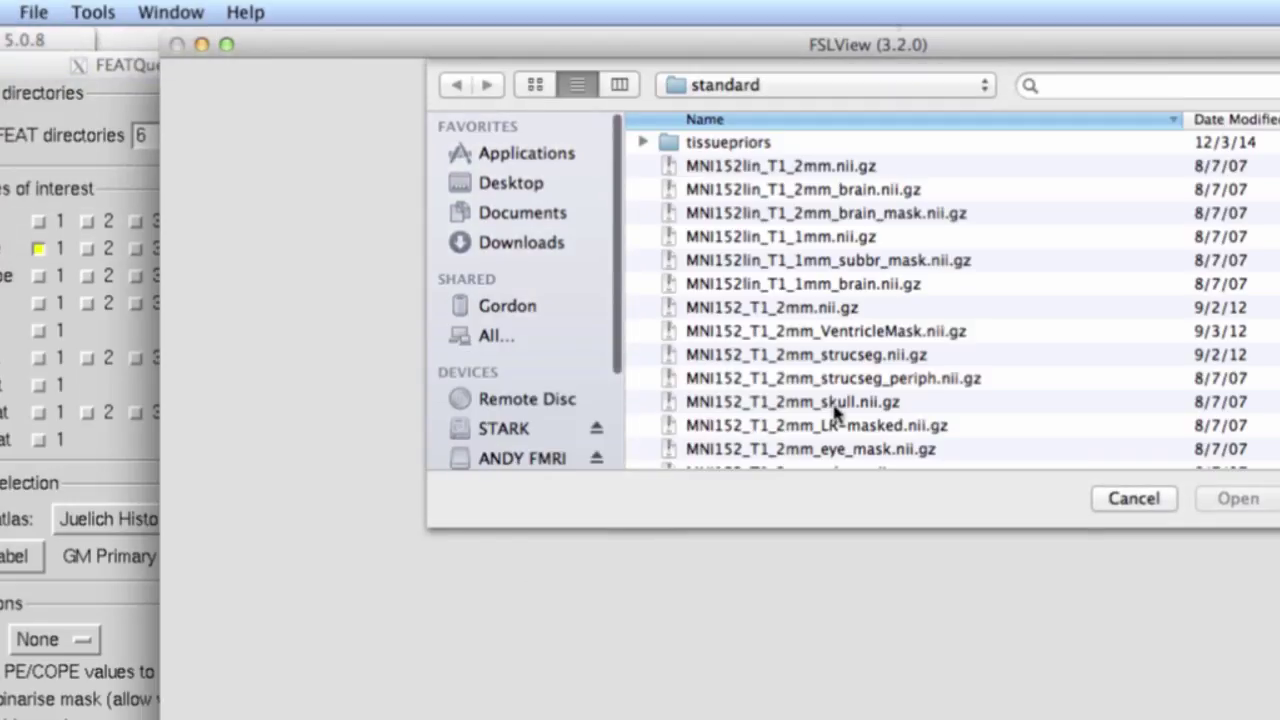
pyautogui.scroll(-2, 835, 415)
pyautogui.scroll(-4, 835, 415)
pyautogui.doubleClick(832, 326)
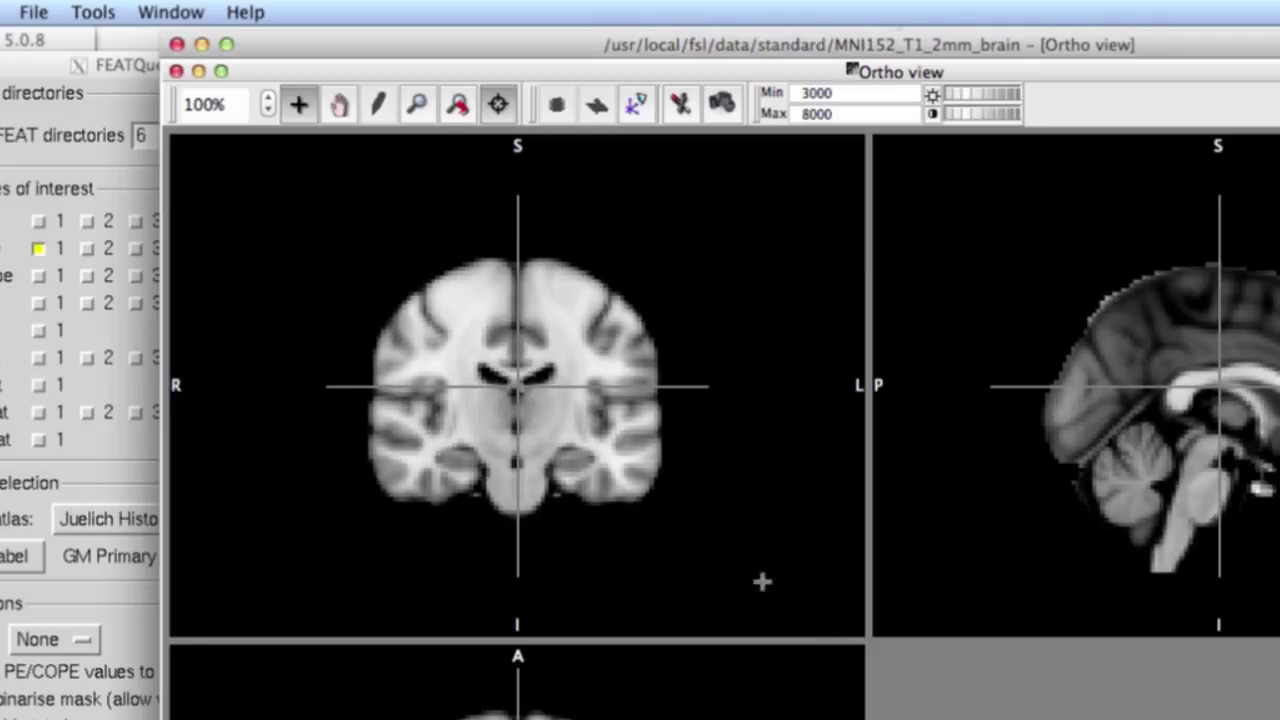
# Overlay the Juelich GM Primary motor cortex BA4a R region and check its intensity at two voxels.
pyautogui.click(104, 13)
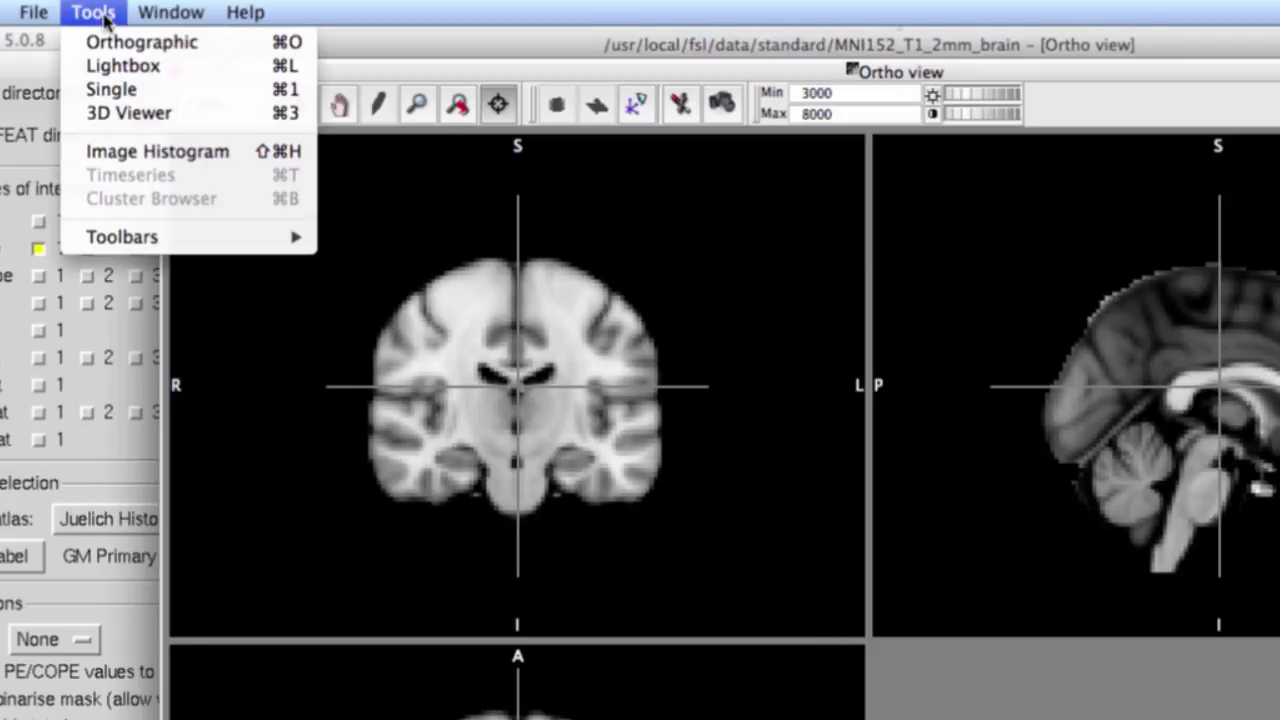
pyautogui.moveTo(193, 245)
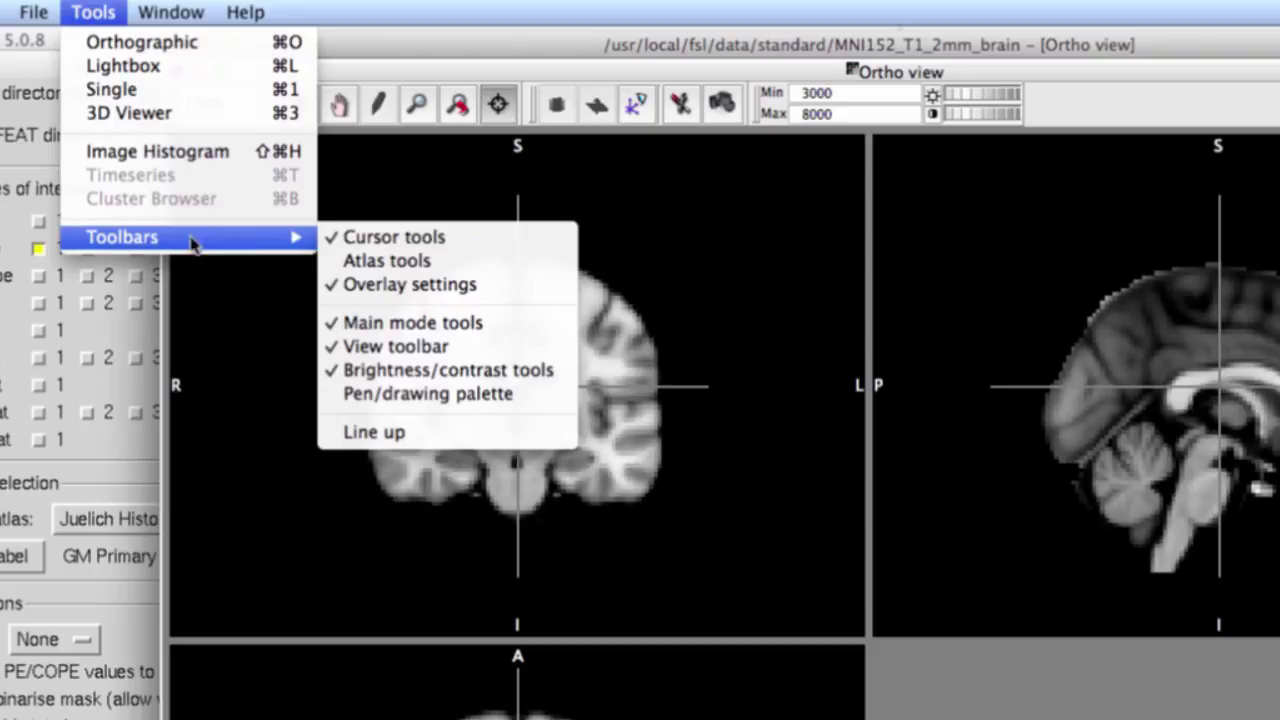
pyautogui.click(443, 261)
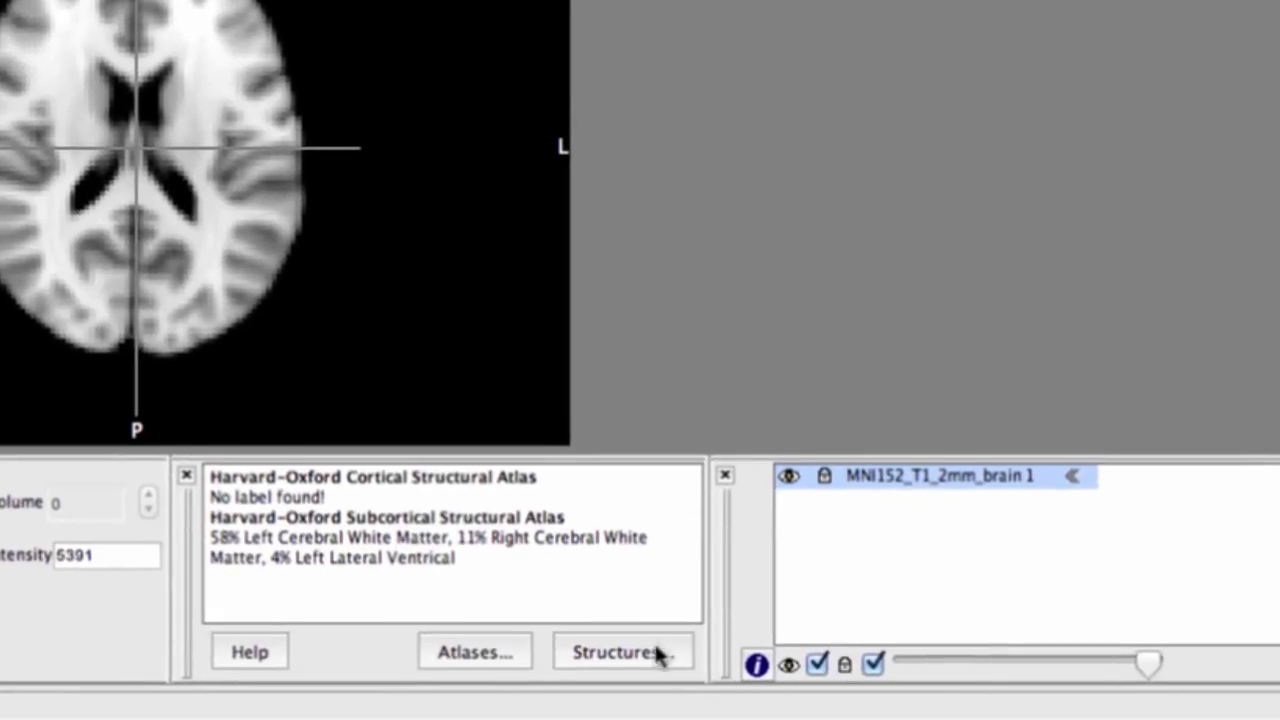
pyautogui.click(687, 704)
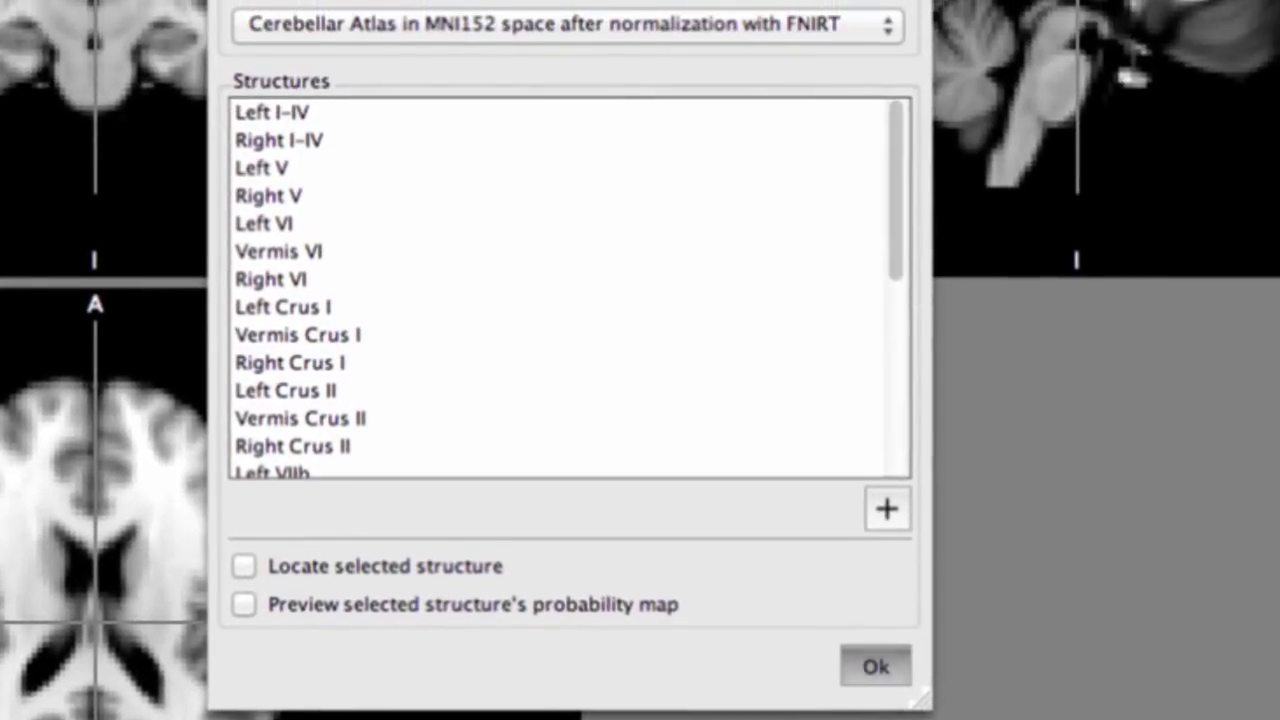
pyautogui.click(569, 22)
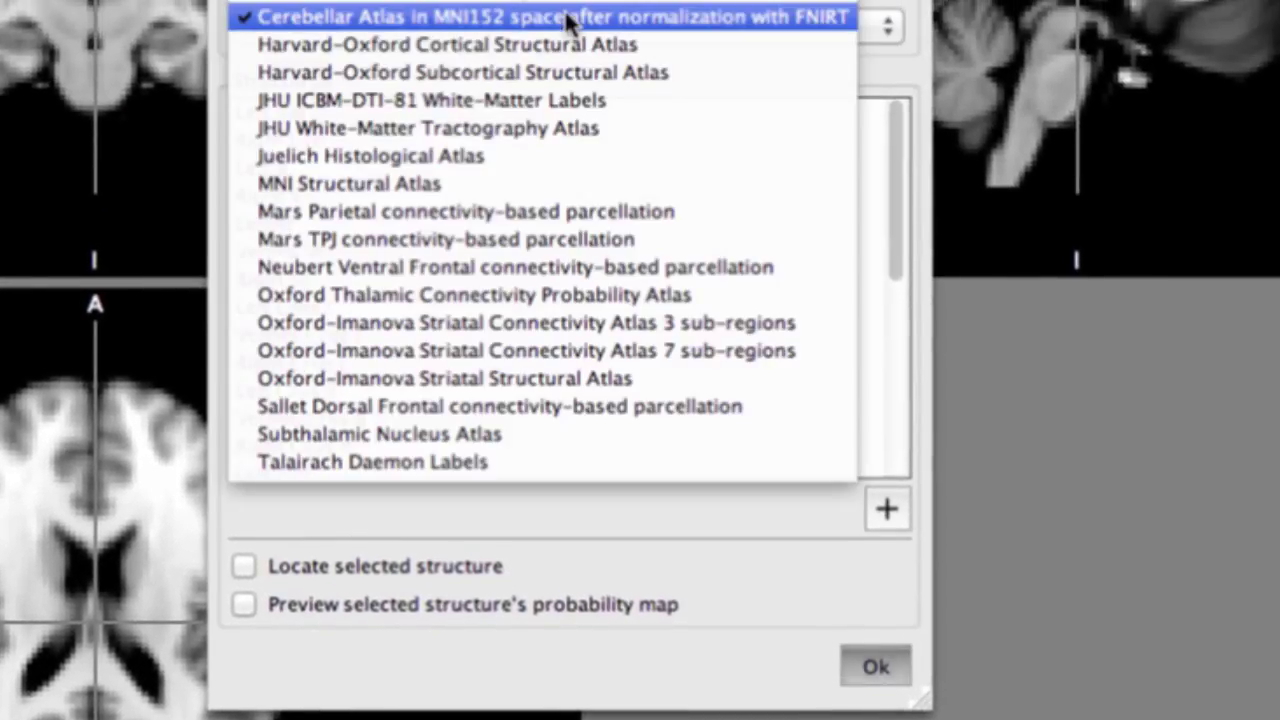
pyautogui.click(505, 163)
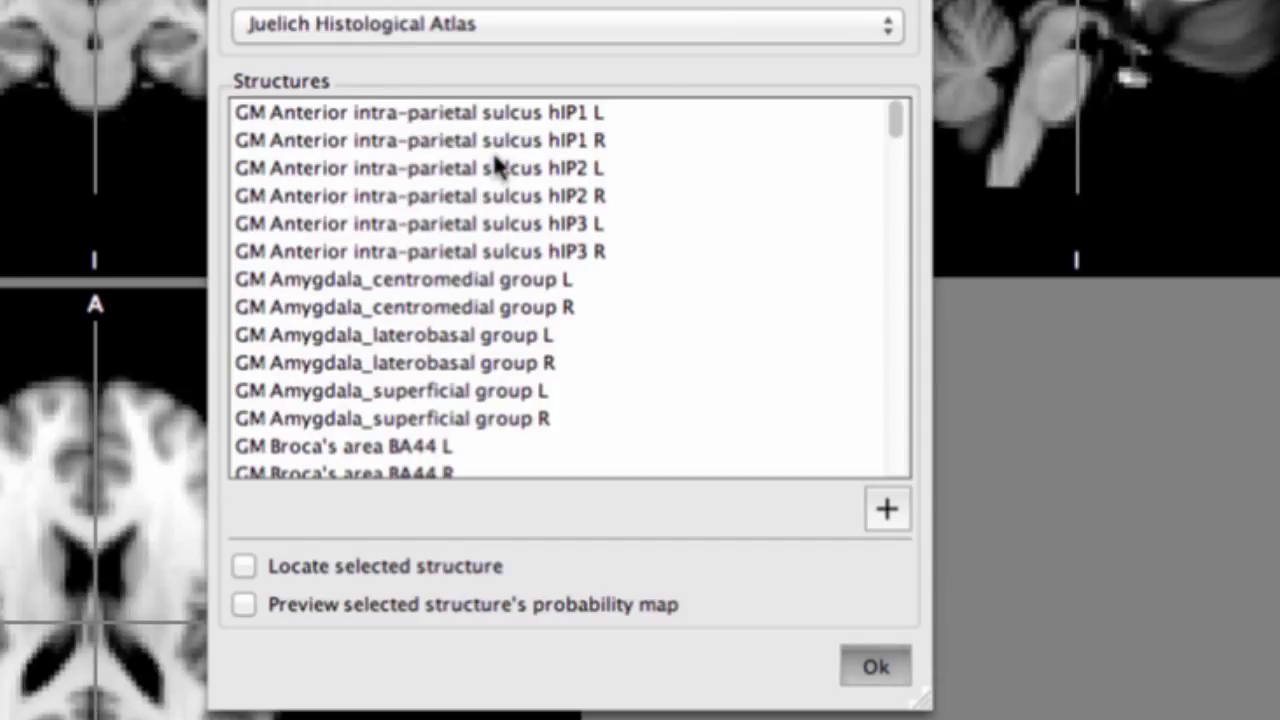
pyautogui.moveTo(897, 140); pyautogui.dragTo(888, 254)
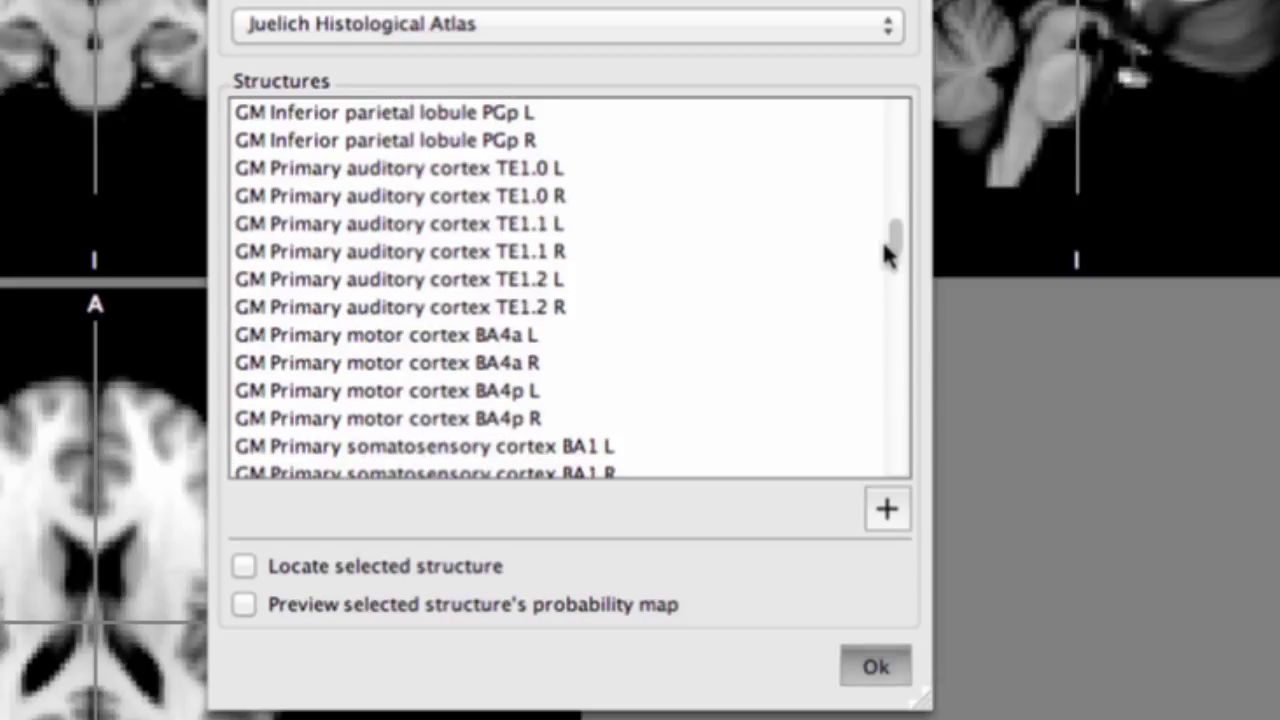
pyautogui.click(531, 363)
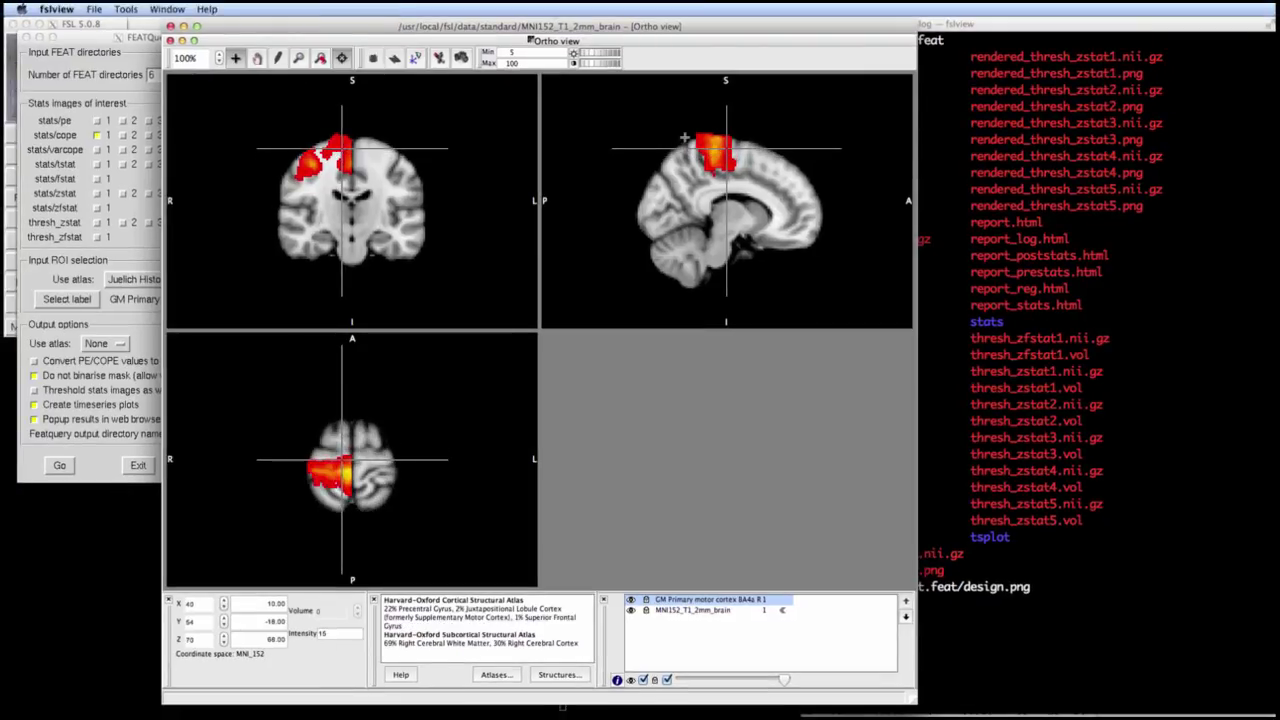
pyautogui.click(716, 149)
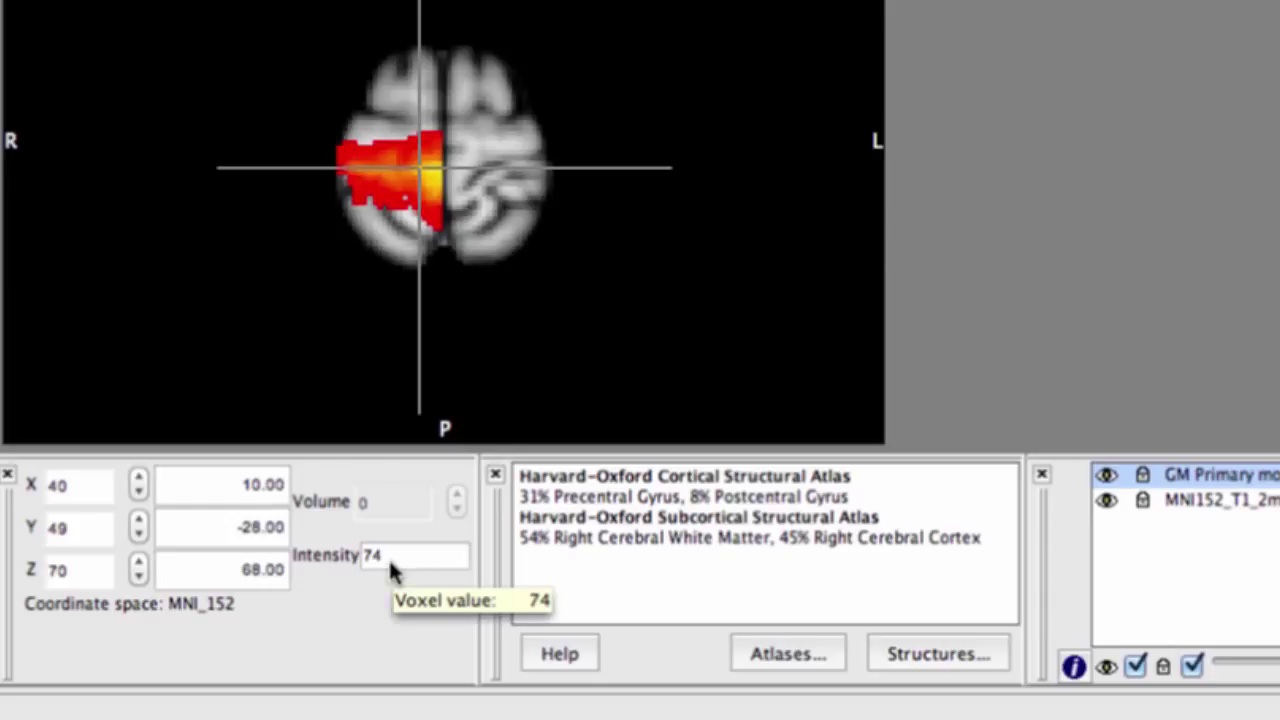
pyautogui.click(431, 167)
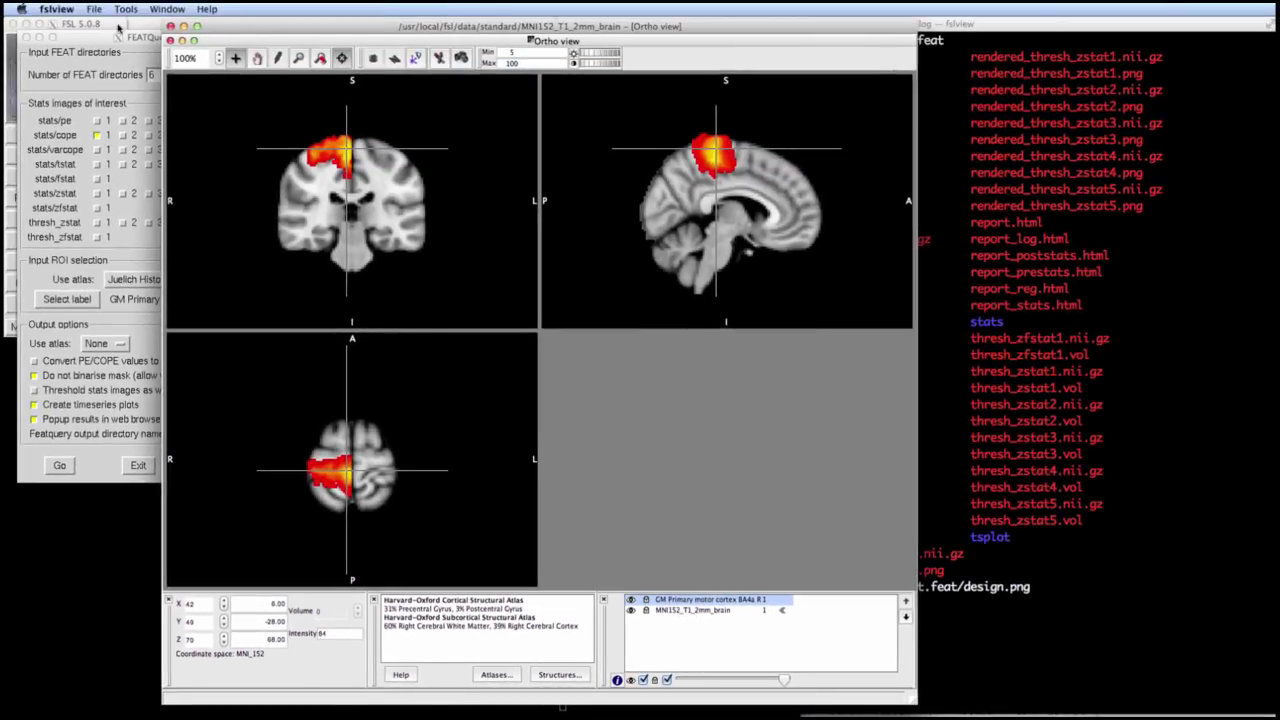
# Save the region overlay as a new image named Right_M1.
pyautogui.click(94, 9)
pyautogui.click(133, 53)
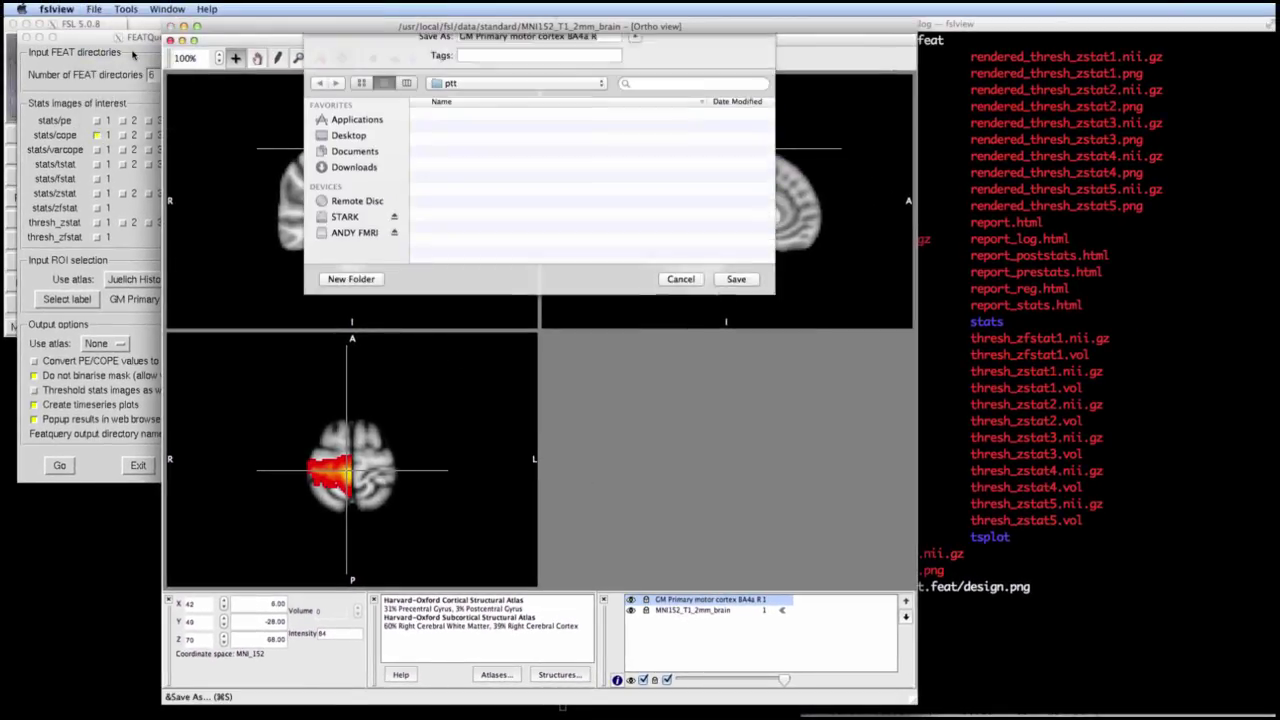
pyautogui.write('ight_M1')
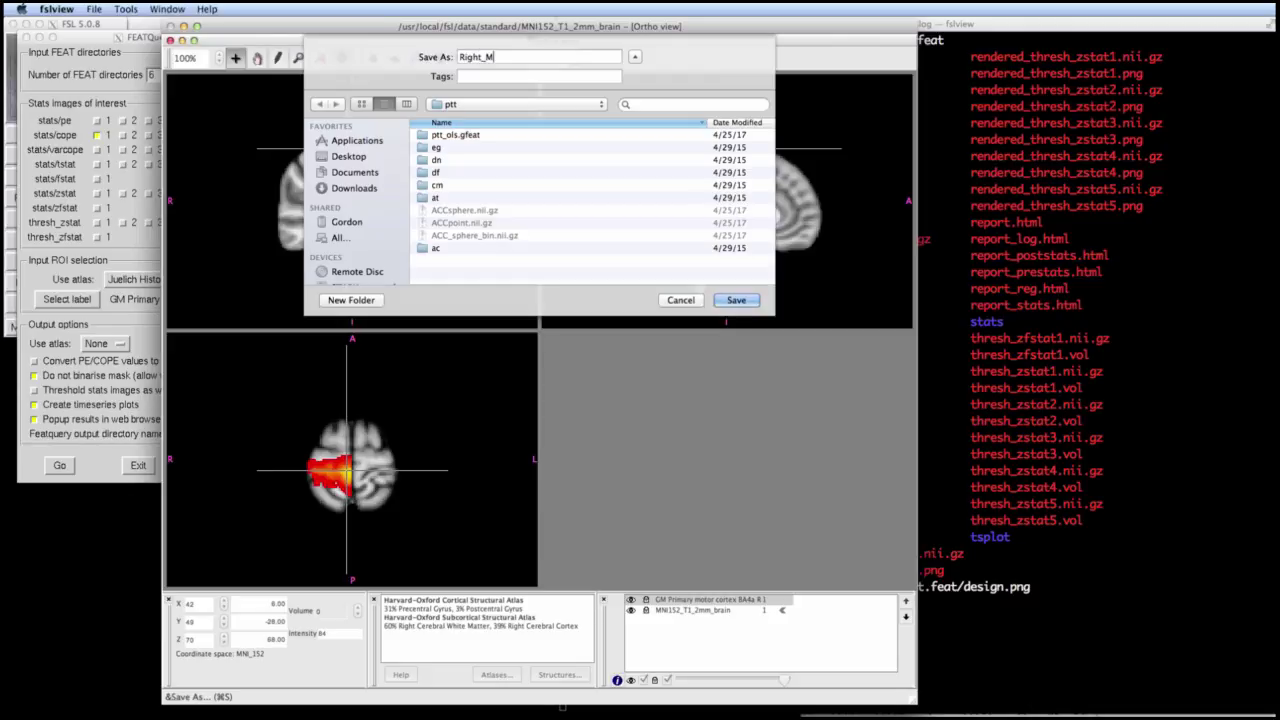
pyautogui.press('Return')
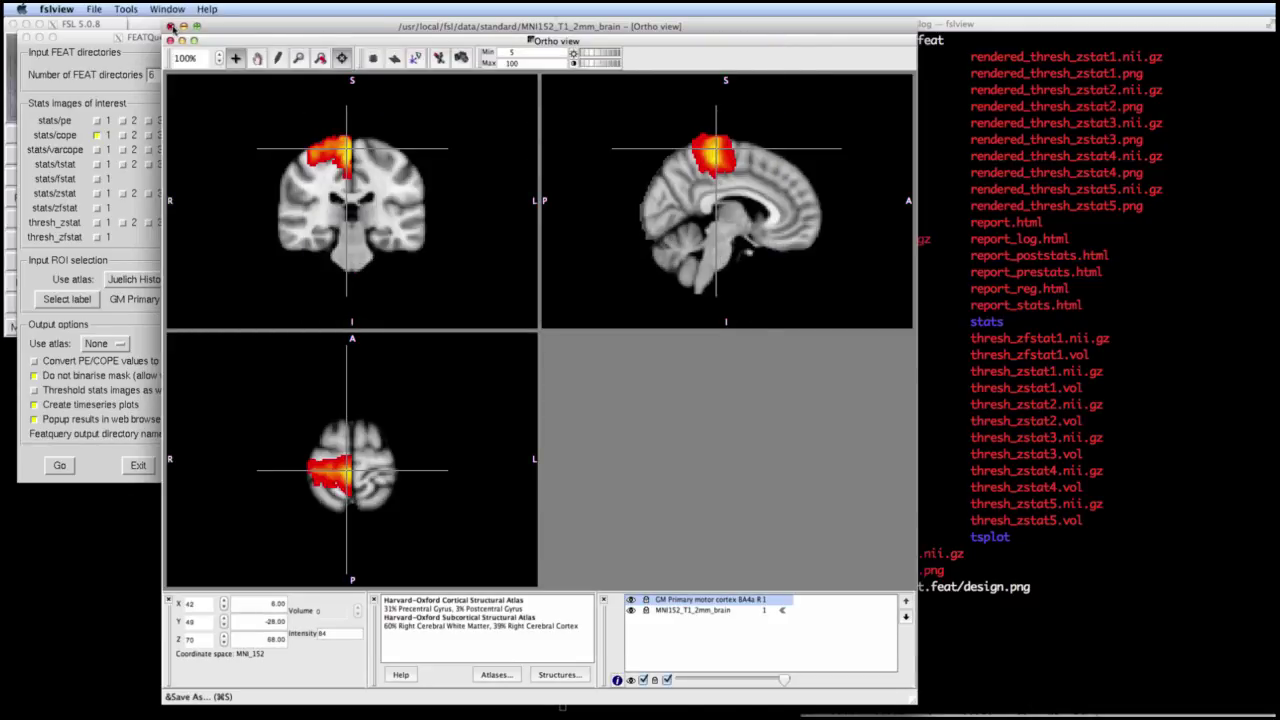
# Run FEATQuery with Right_M1.nii.gz as a binarised mask, converting COPE values to percent.
pyautogui.click(171, 26)
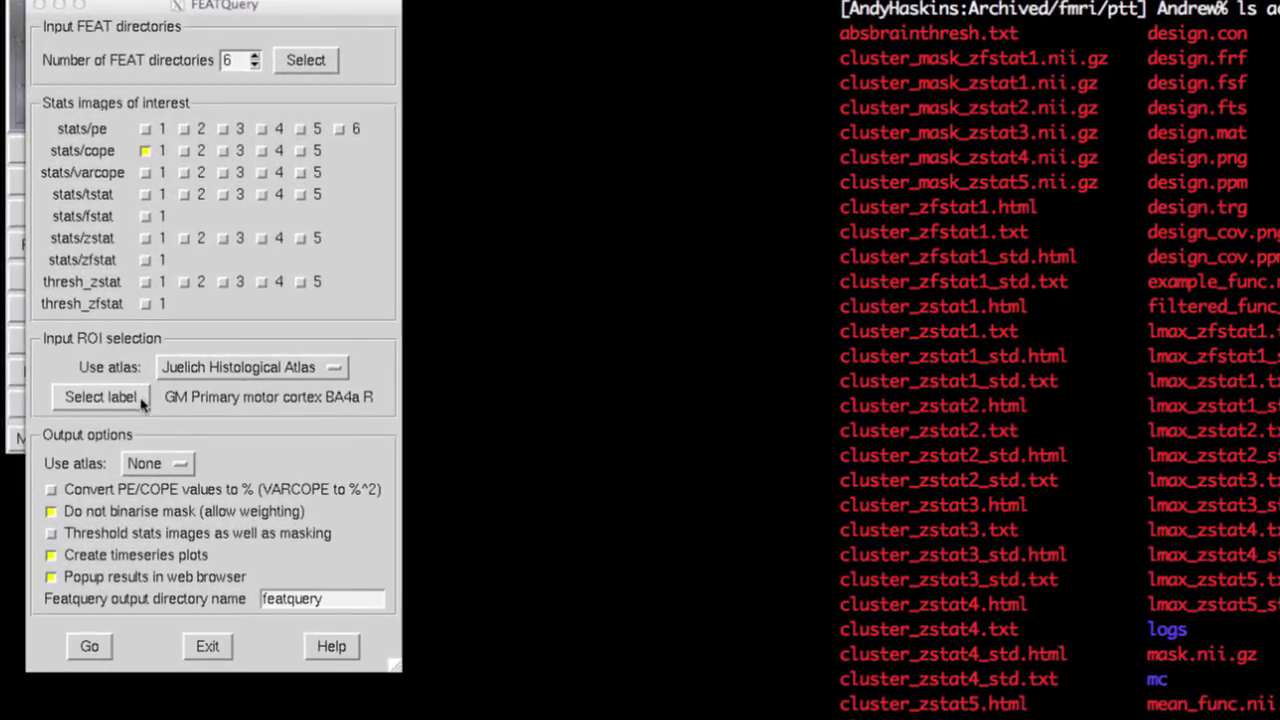
pyautogui.click(205, 376)
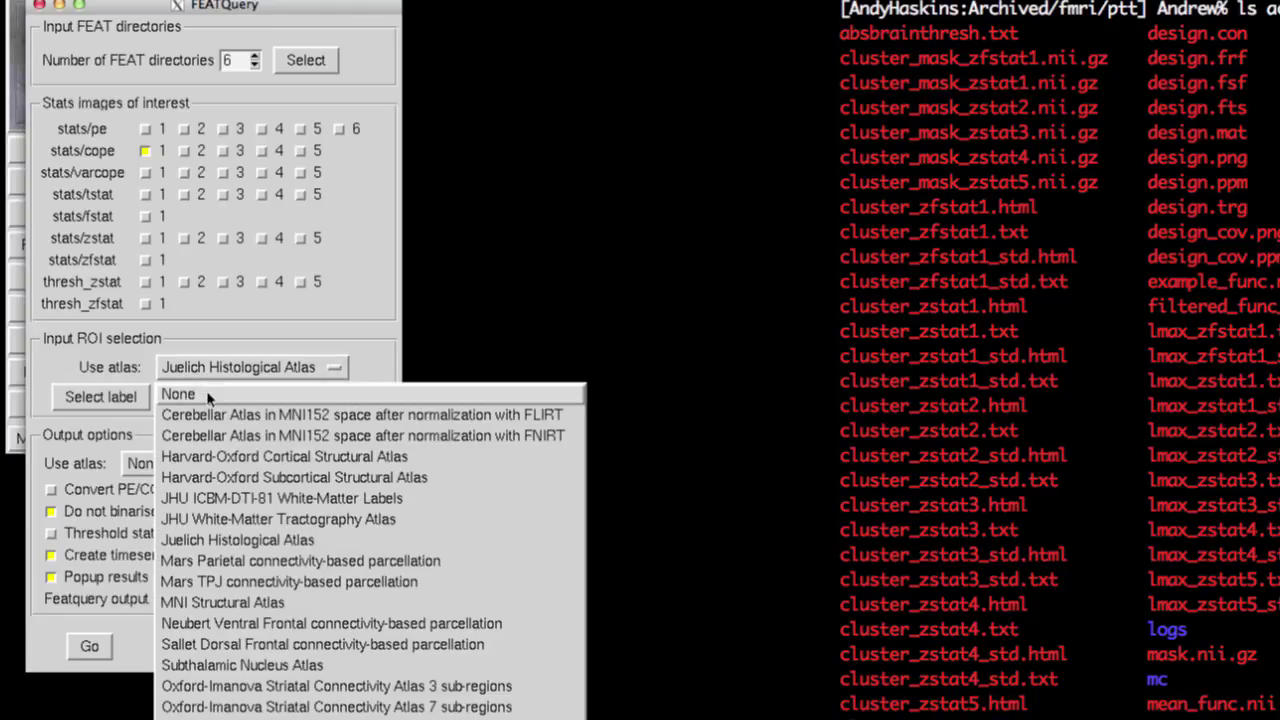
pyautogui.click(207, 398)
pyautogui.click(382, 399)
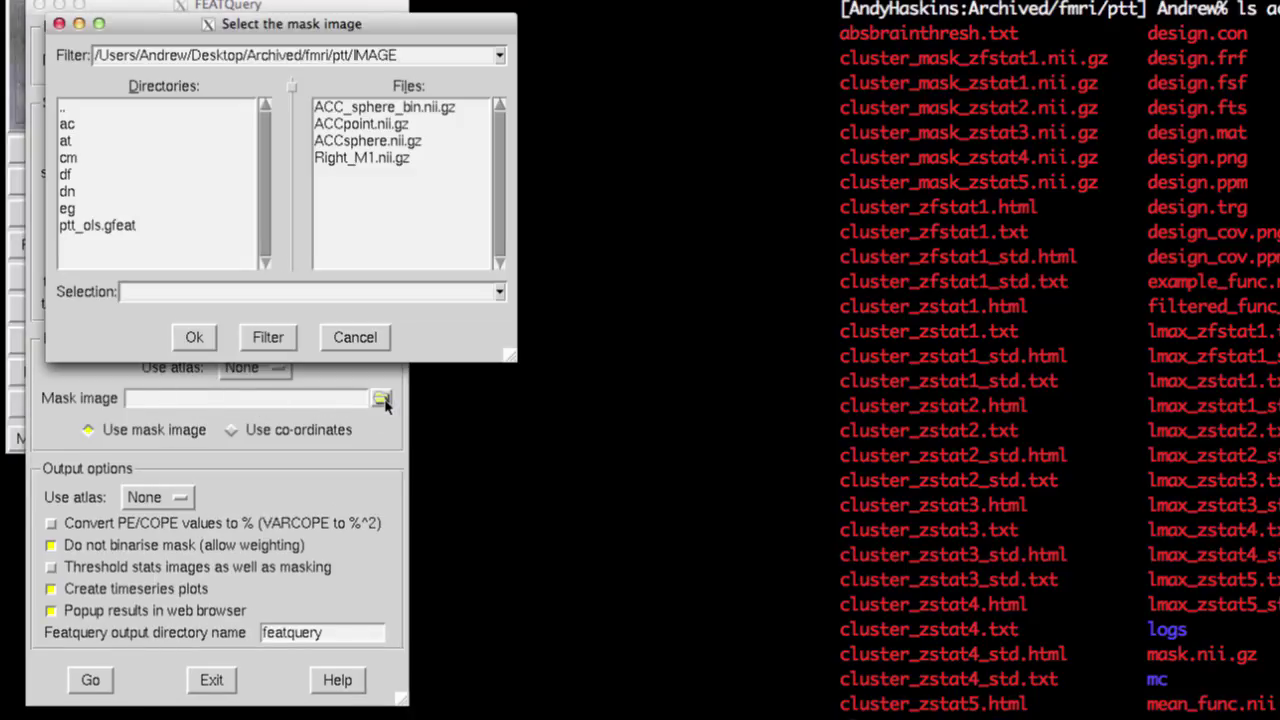
pyautogui.doubleClick(393, 157)
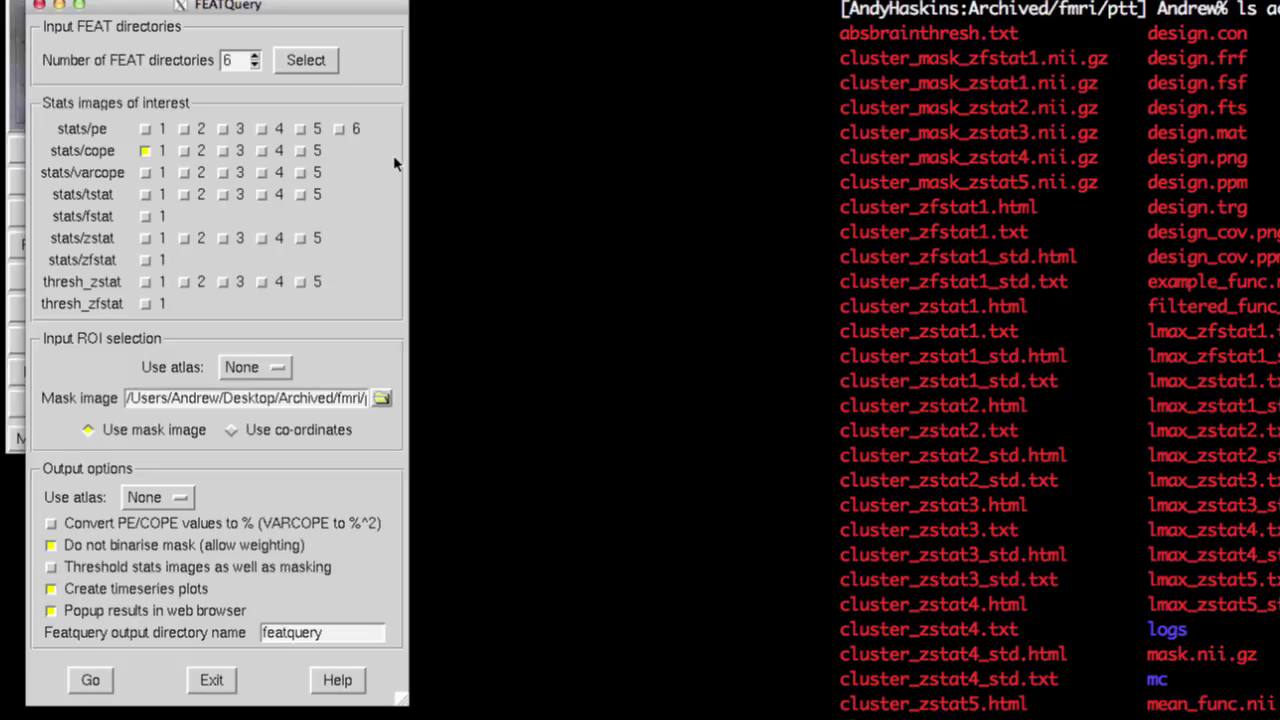
pyautogui.click(52, 545)
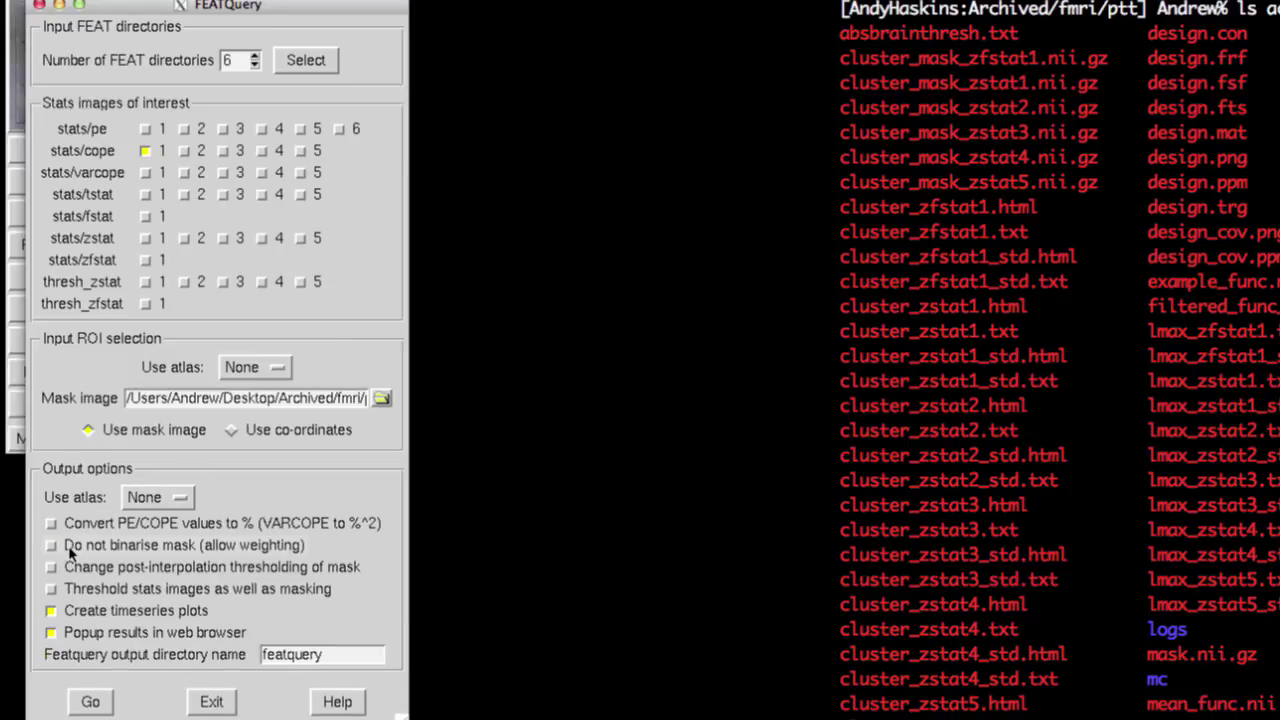
pyautogui.click(52, 523)
pyautogui.click(90, 703)
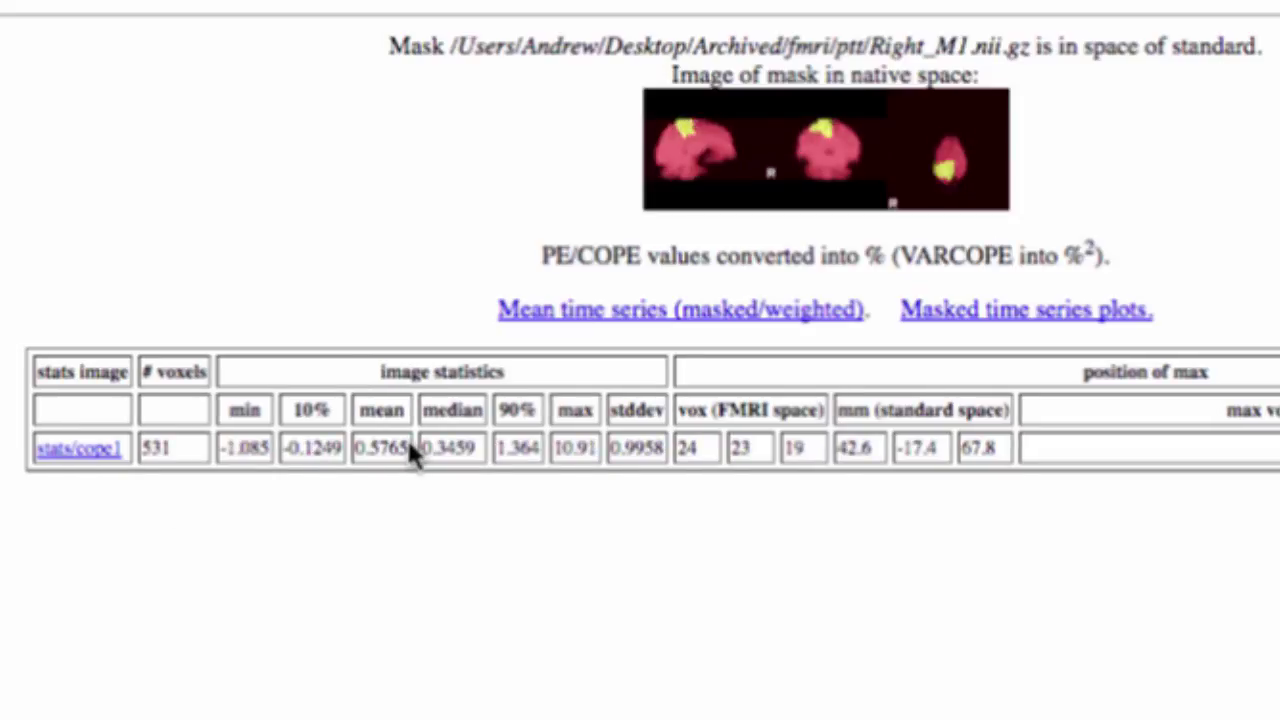
# Select the mean COPE value in the FEATQuery report's stats table.
pyautogui.moveTo(408, 445); pyautogui.dragTo(357, 447)
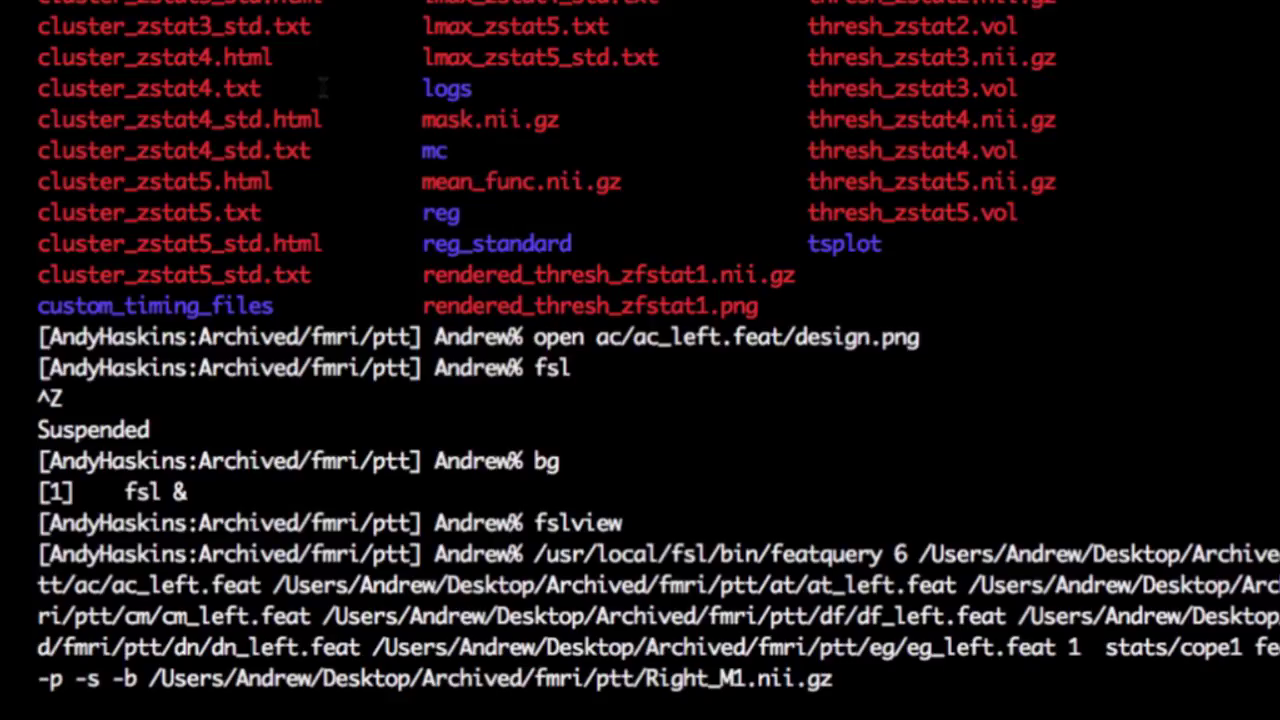
# List the project folder, ac/ac_left.feat, and its featquery subfolder.
pyautogui.write('ls')
pyautogui.press('Return')
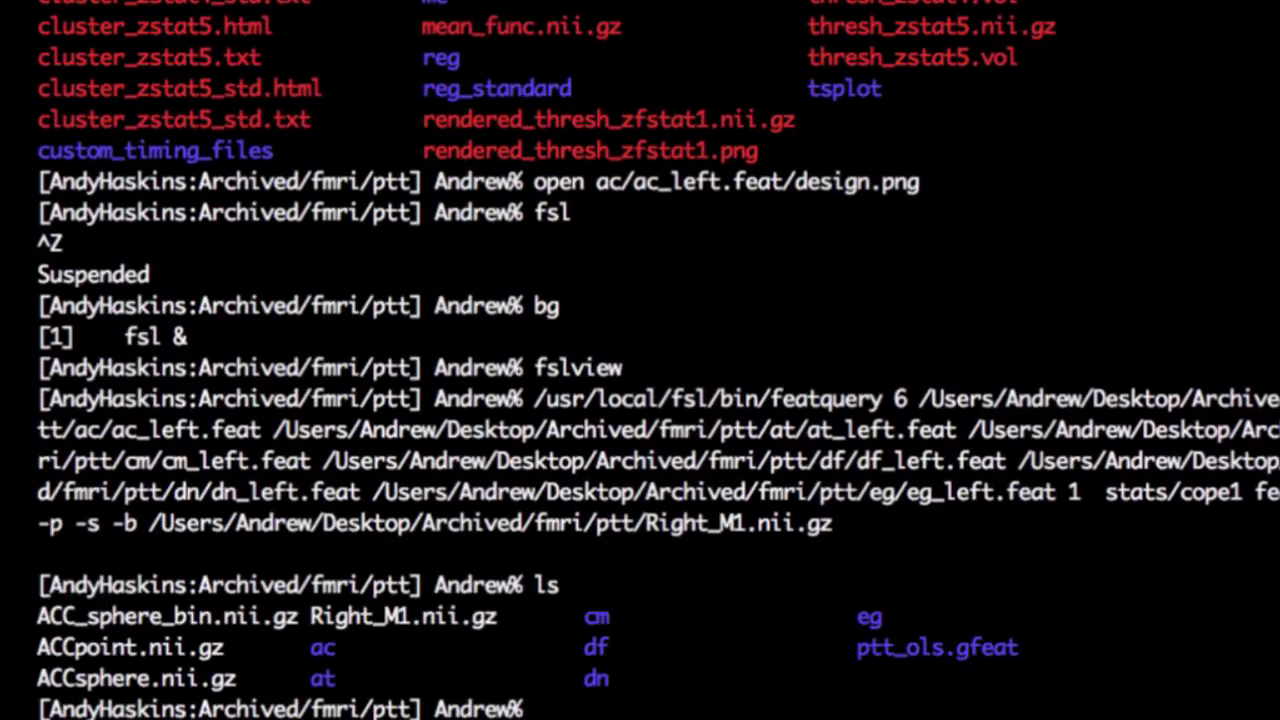
pyautogui.write('ls ac/ac_')
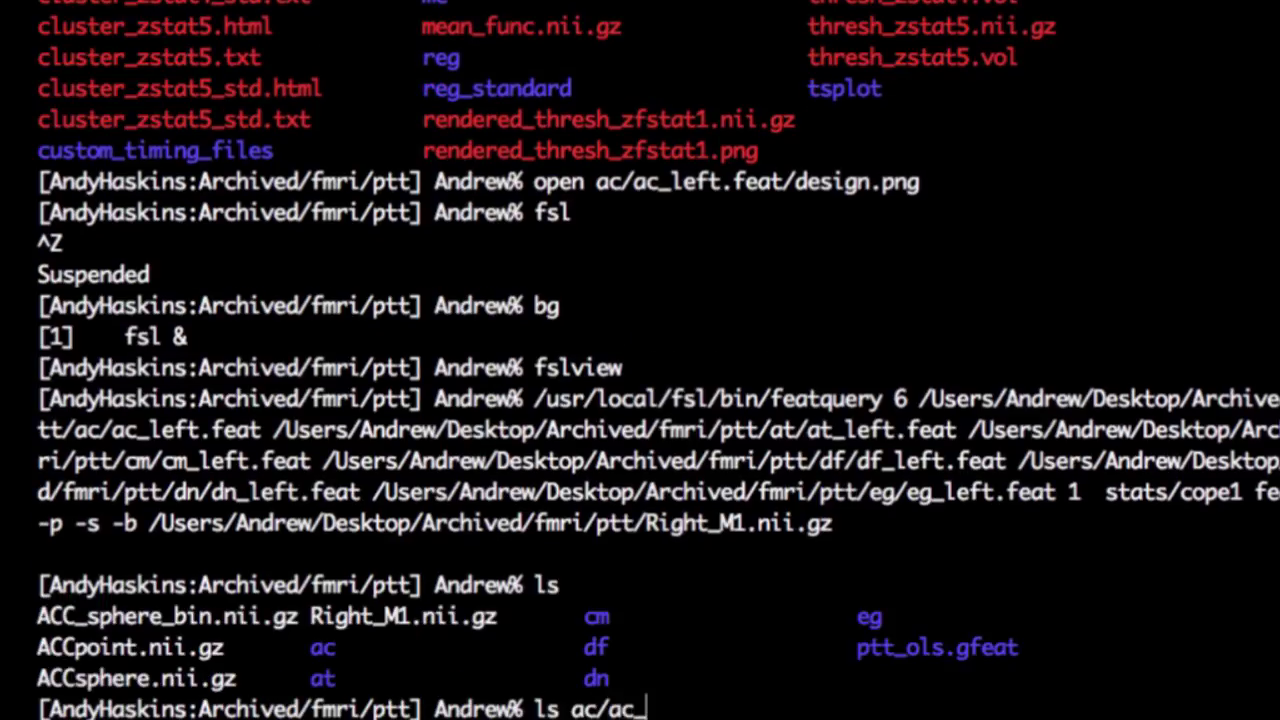
pyautogui.write('left.feat')
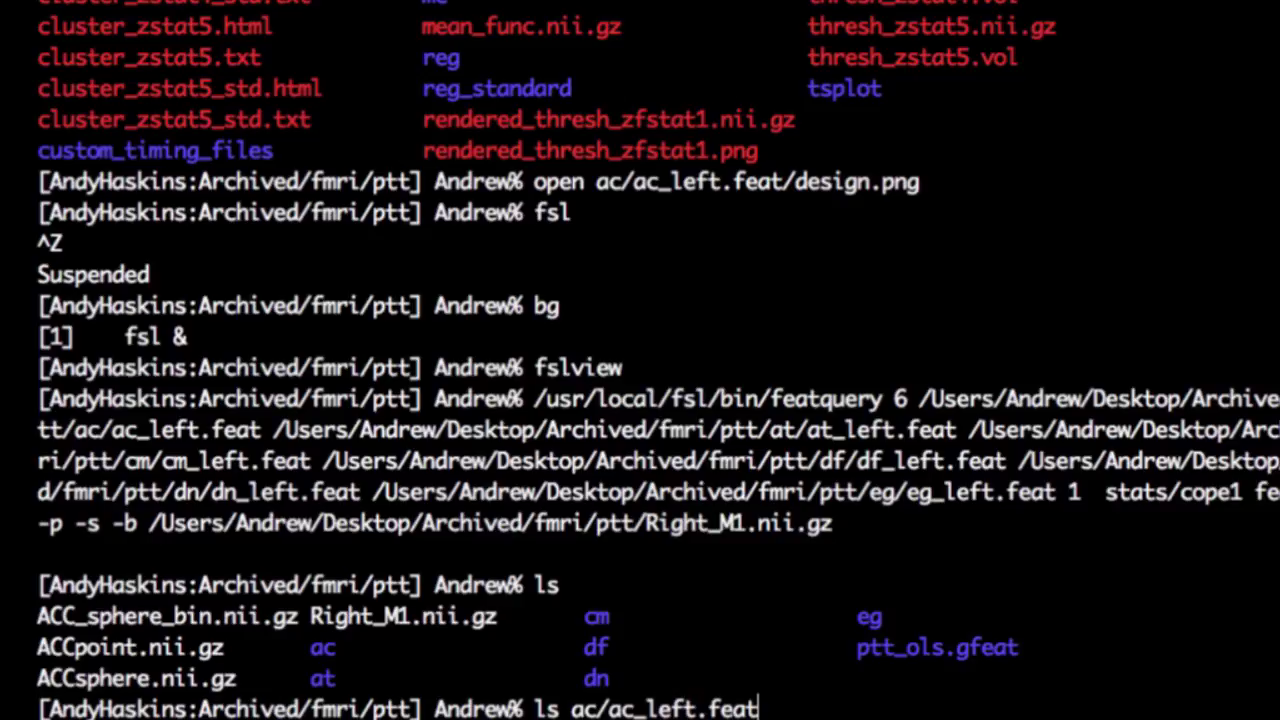
pyautogui.press('Return')
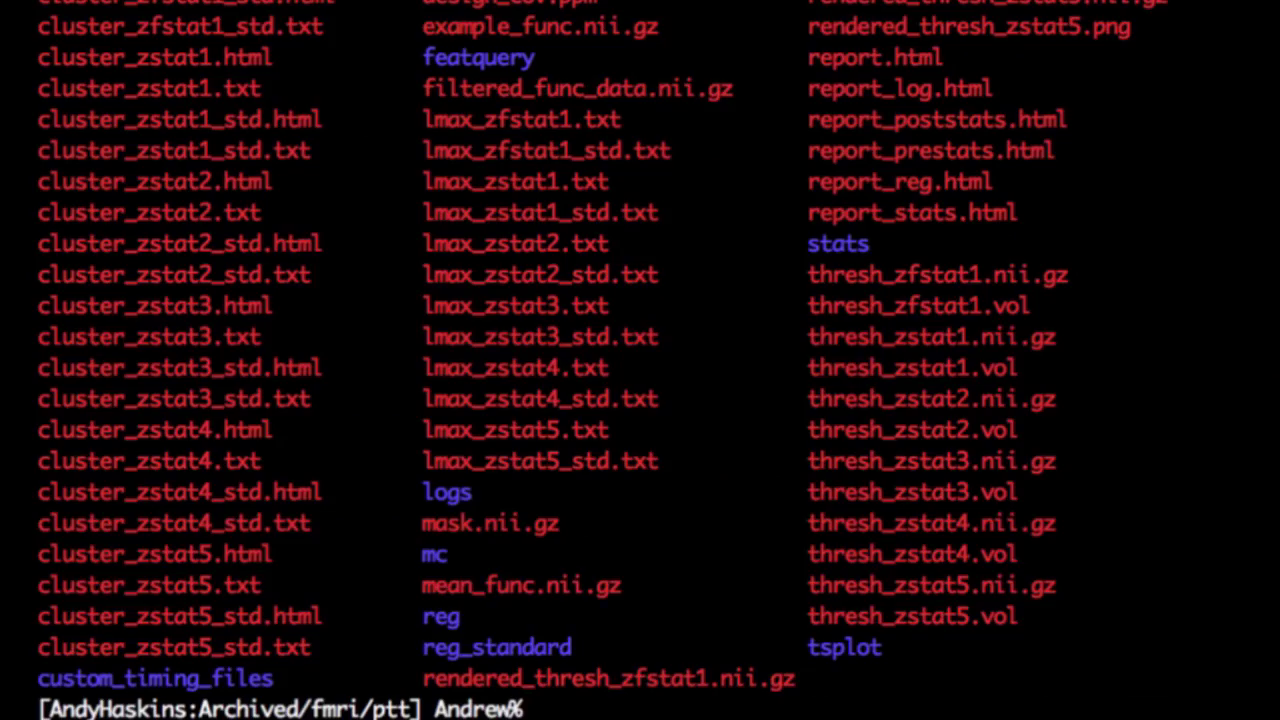
pyautogui.press('Up')
pyautogui.write('/featquery')
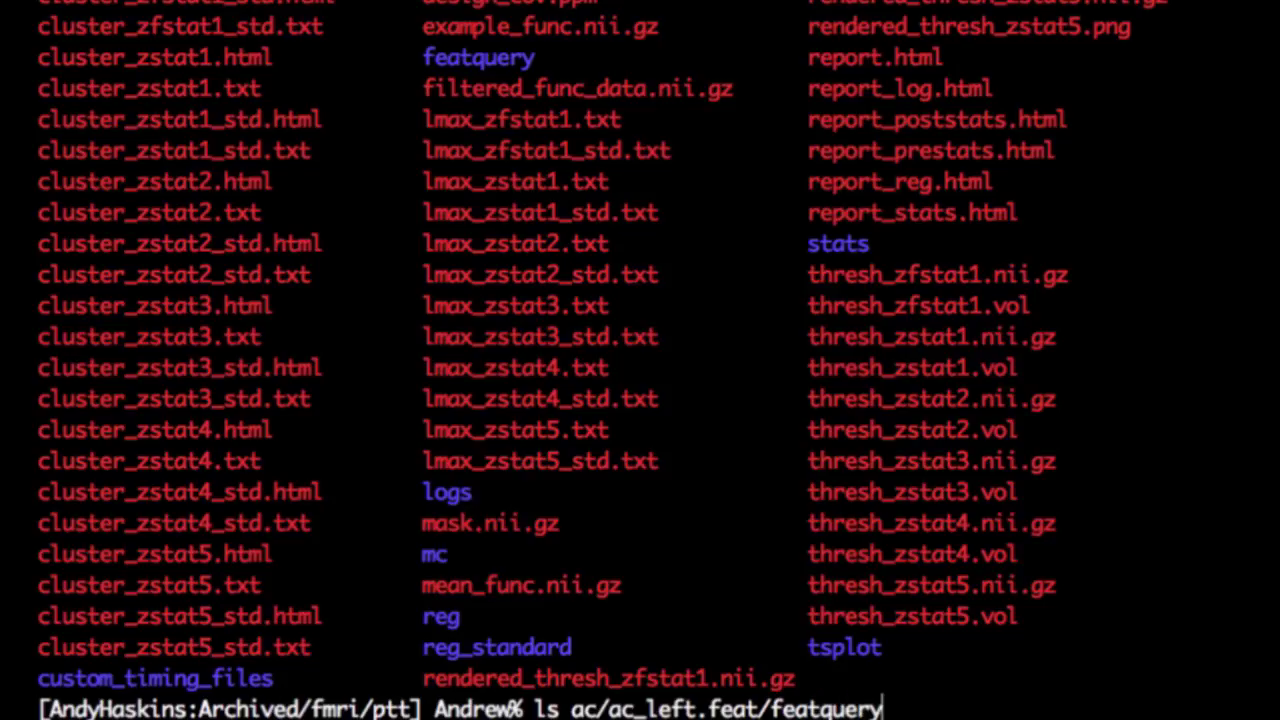
pyautogui.press('Return')
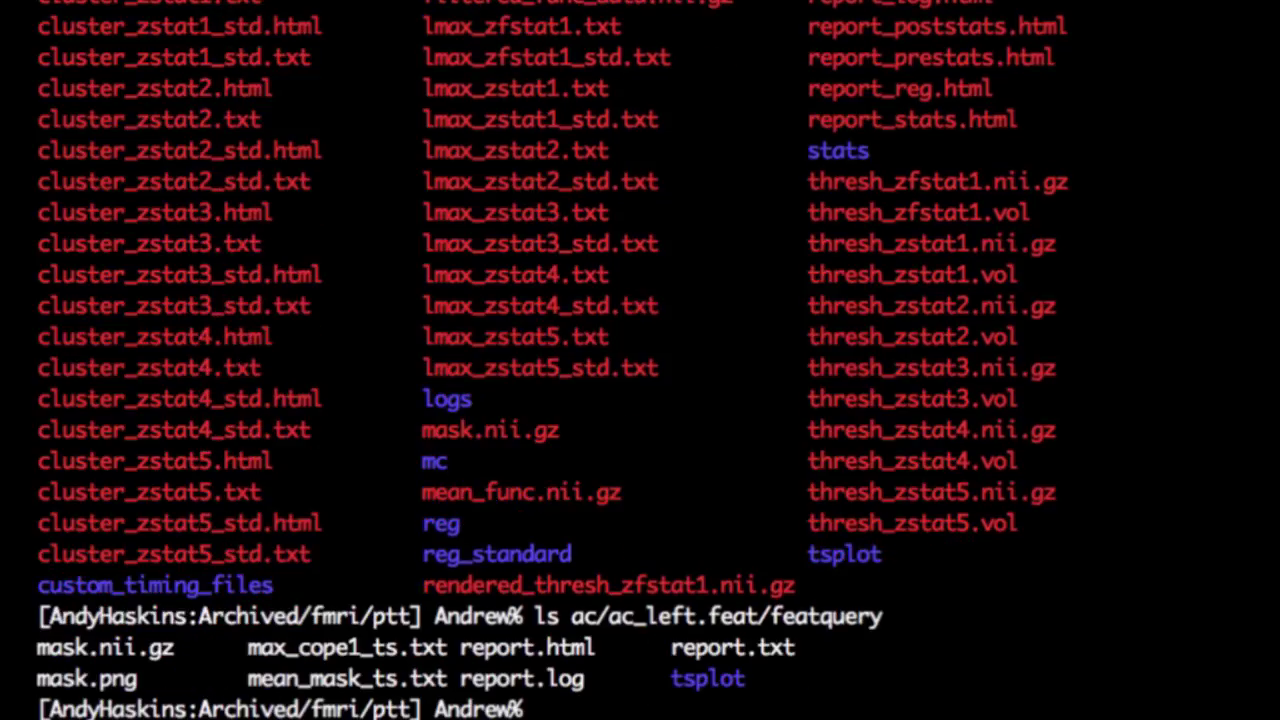
# Print ac_left's featquery report.txt, noting mean 0.02119, then list the project folder again.
pyautogui.press('Up')
pyautogui.hotkey('ctrl', 'a')
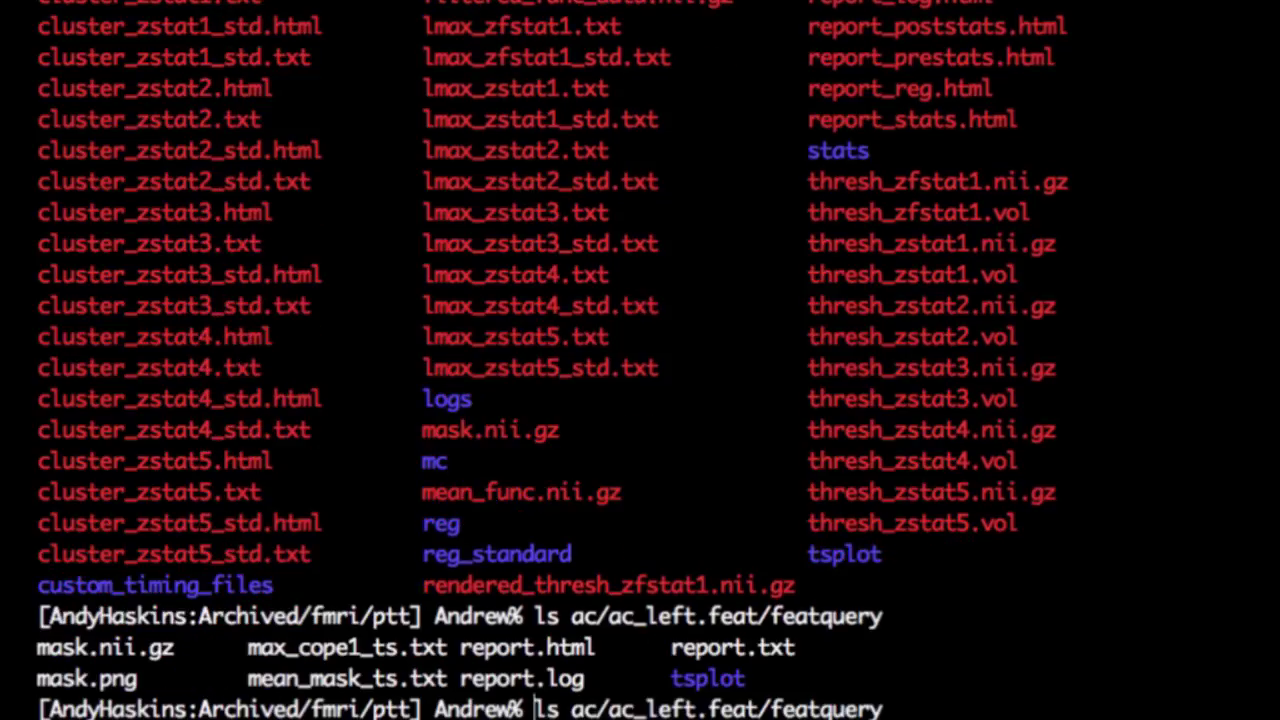
pyautogui.press('Right')
pyautogui.press('Right')
pyautogui.press('BackSpace')
pyautogui.press('BackSpace')
pyautogui.write('cat')
pyautogui.hotkey('ctrl', 'e')
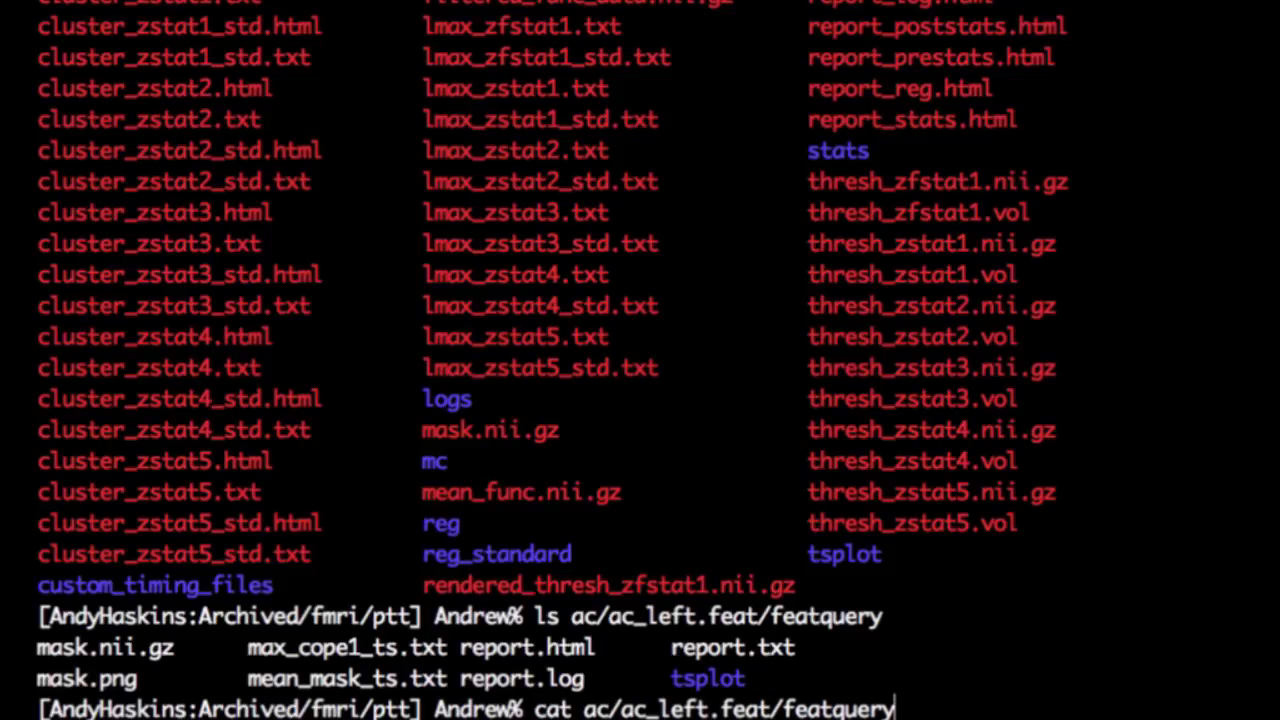
pyautogui.write('/report.')
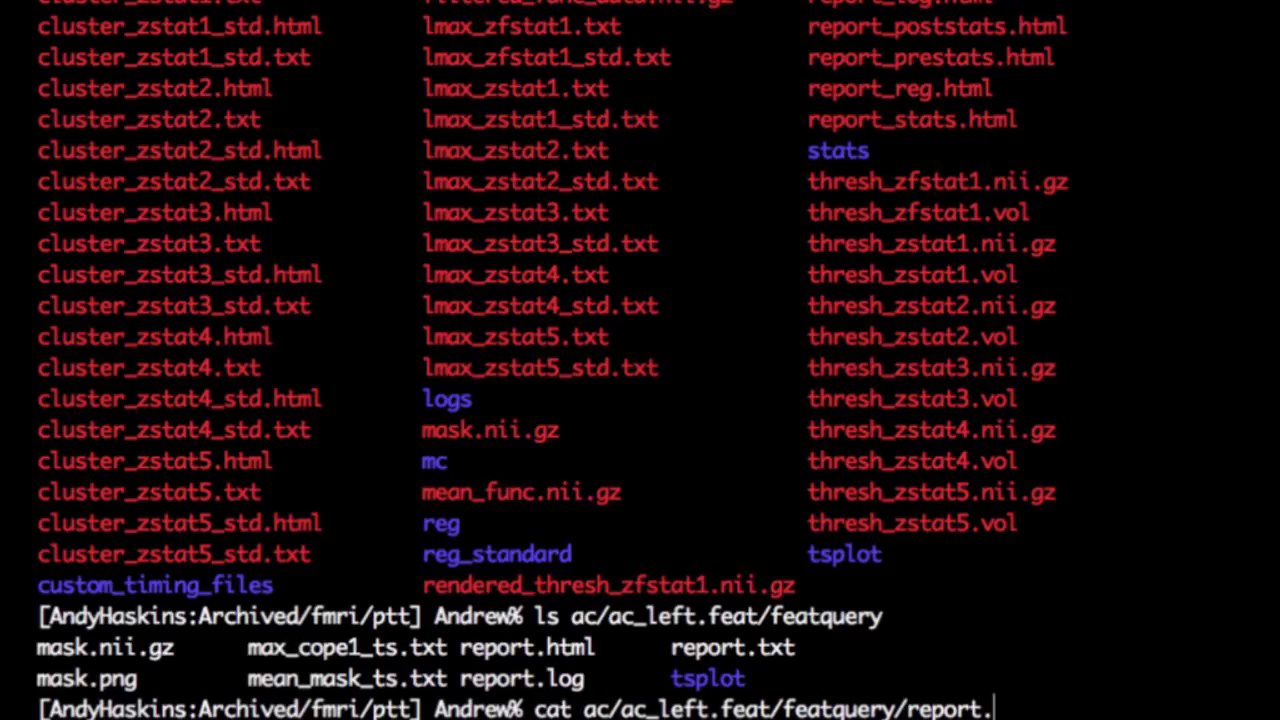
pyautogui.write('txt')
pyautogui.press('Return')
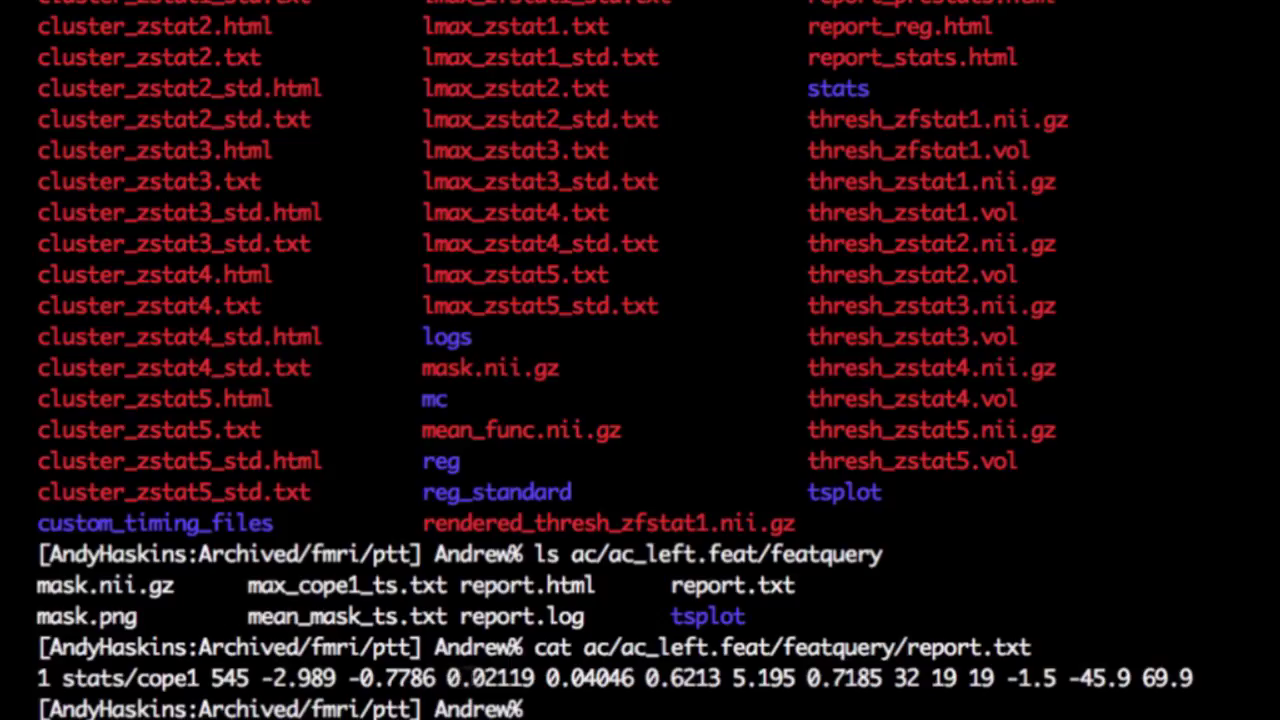
pyautogui.moveTo(536, 678); pyautogui.dragTo(446, 678)
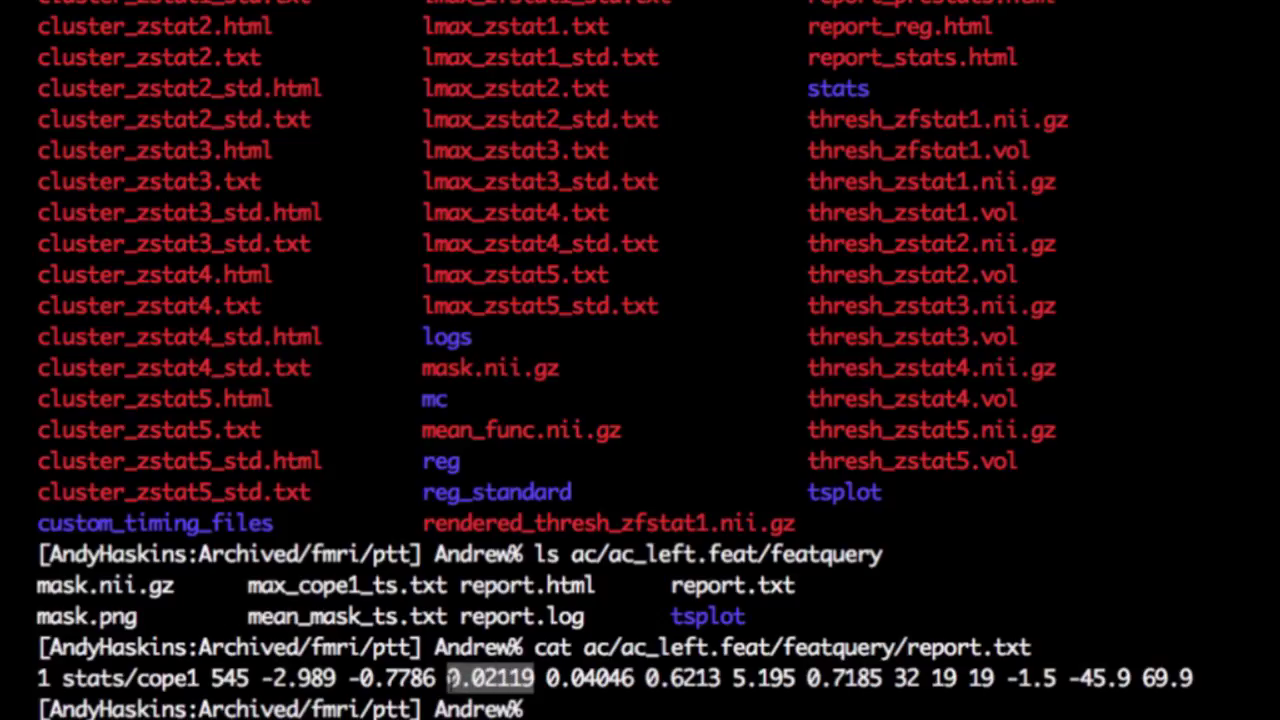
pyautogui.click(564, 705)
pyautogui.write('ls')
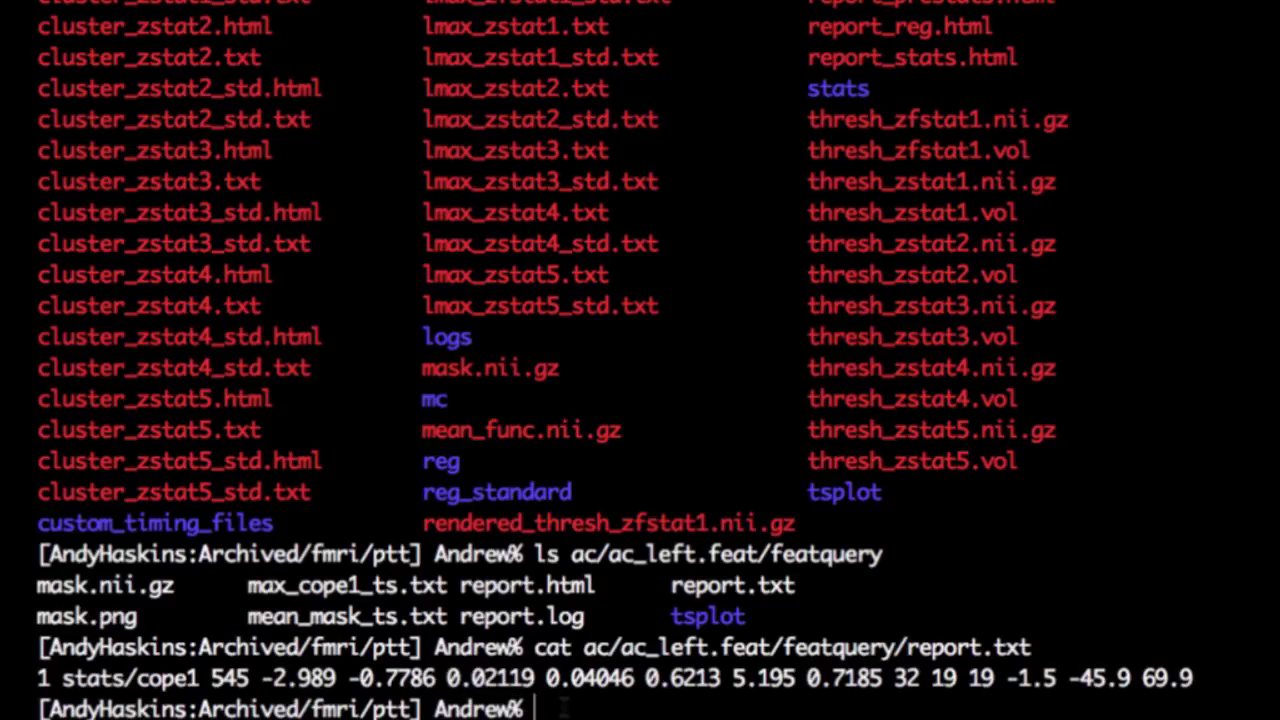
pyautogui.press('Return')
# Loop over subjects ac, at, cm, df, dn, eg, appending each report.txt's sixth column to RightM1_results.txt.
pyautogui.write('foreach ')
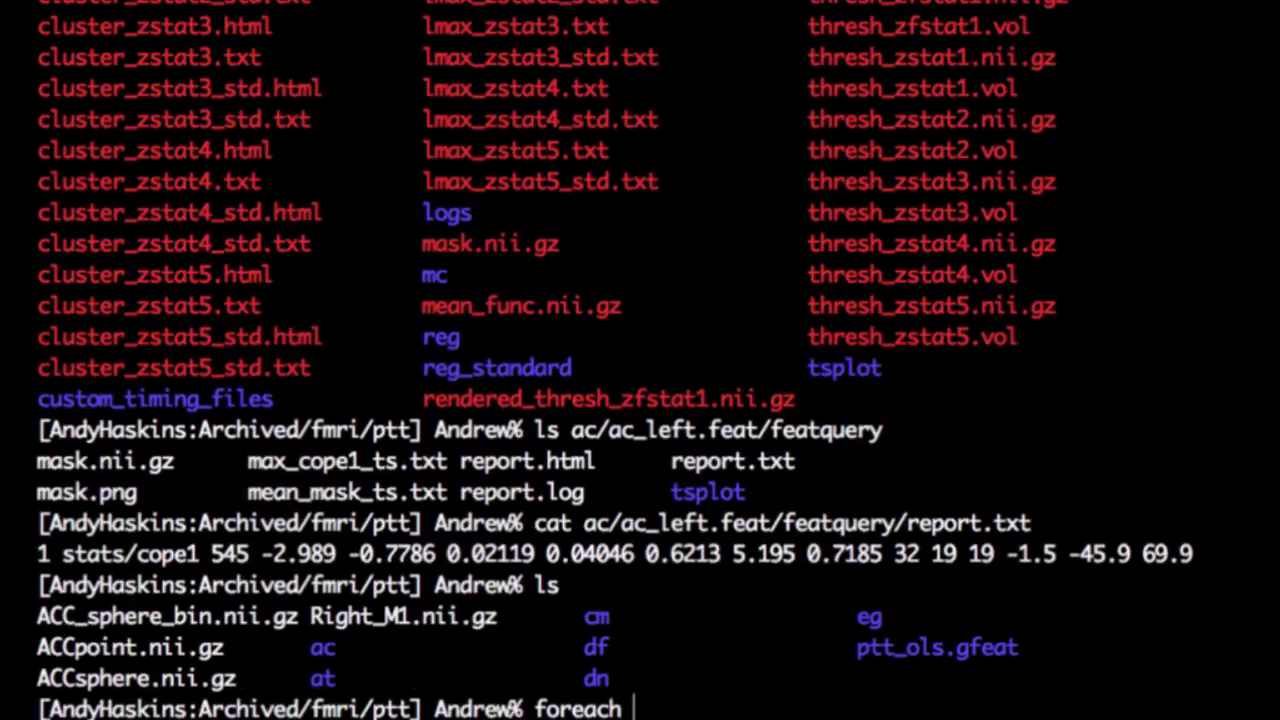
pyautogui.write('subj (ac ')
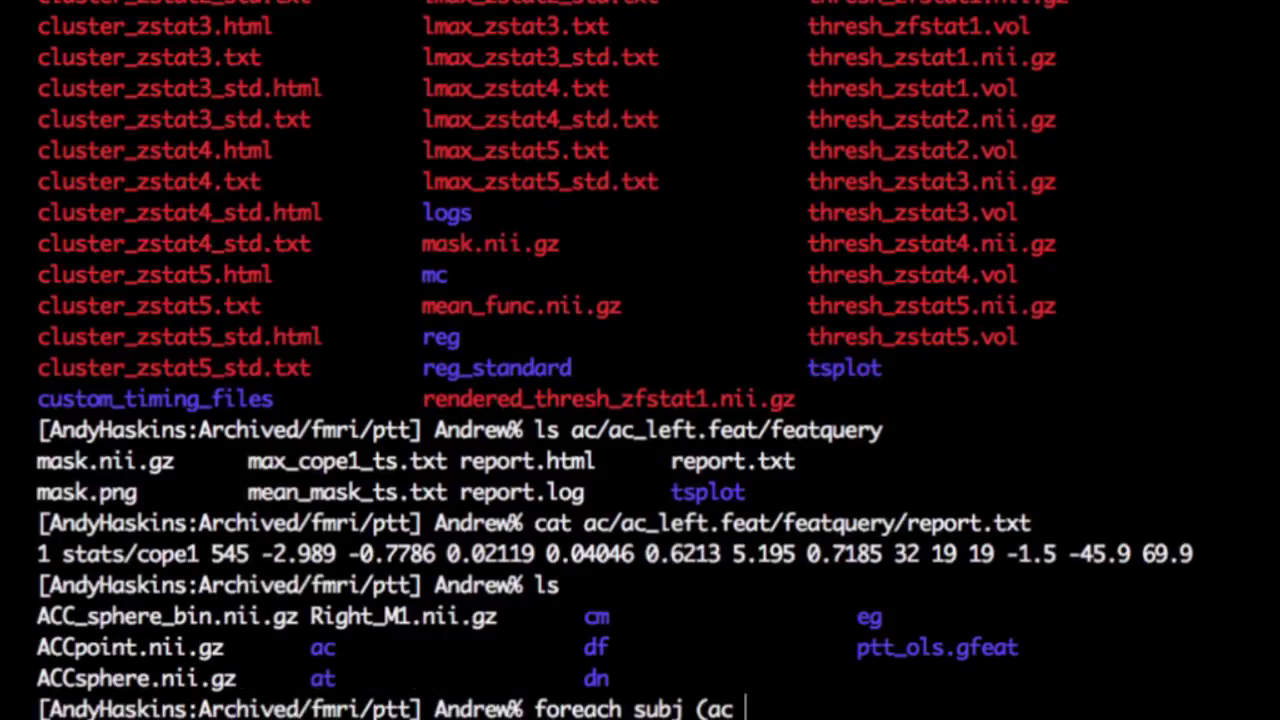
pyautogui.write('at cm df dn eg)')
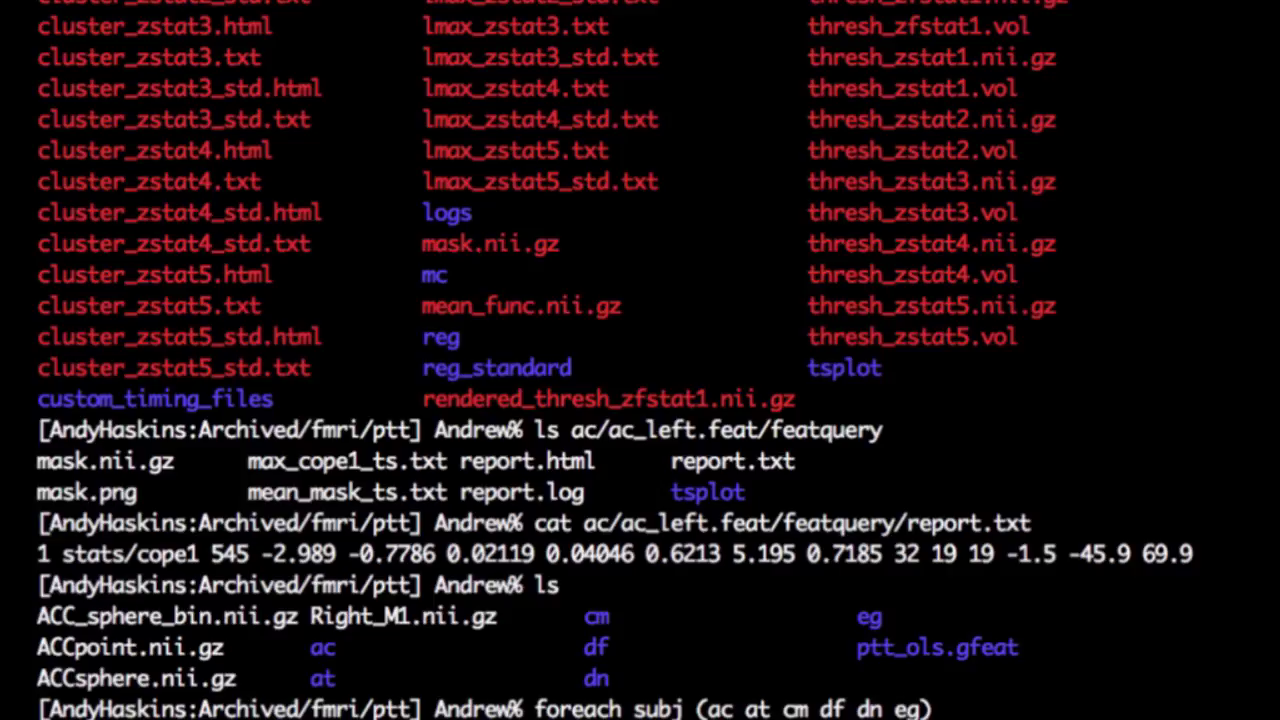
pyautogui.press('Return')
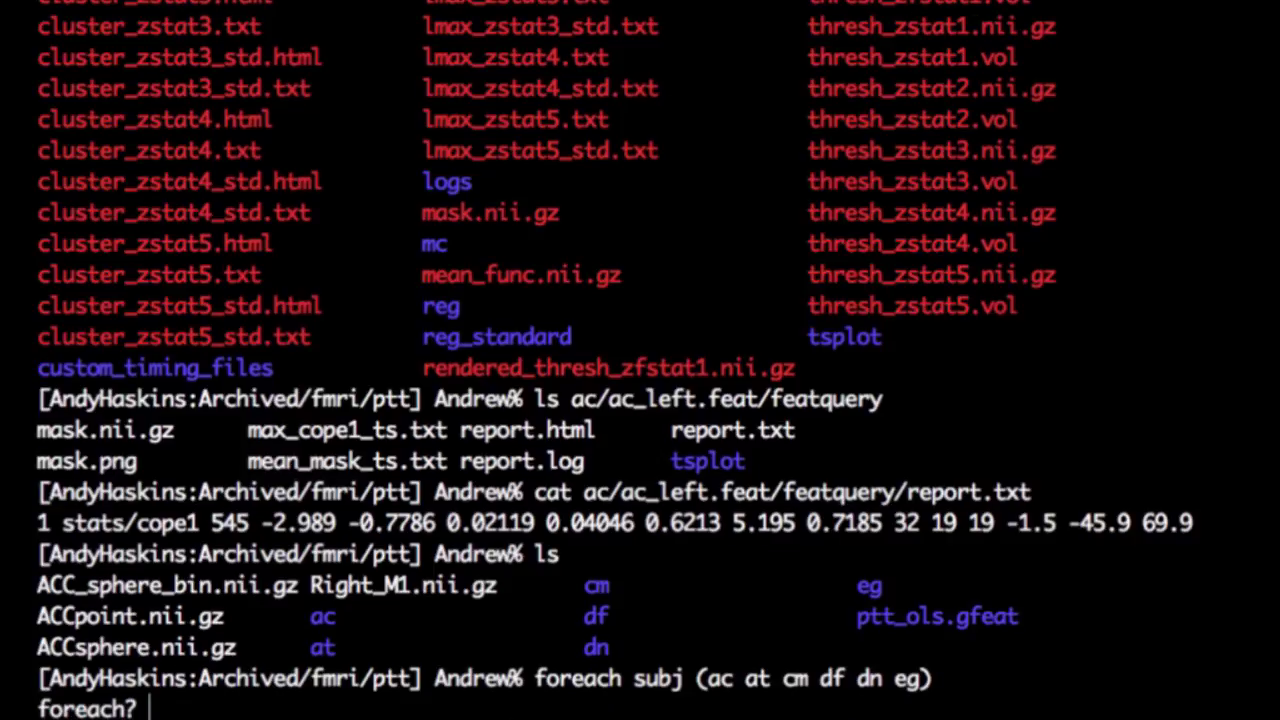
pyautogui.write('cat {$subj}/{$subj}_left.feat/fea')
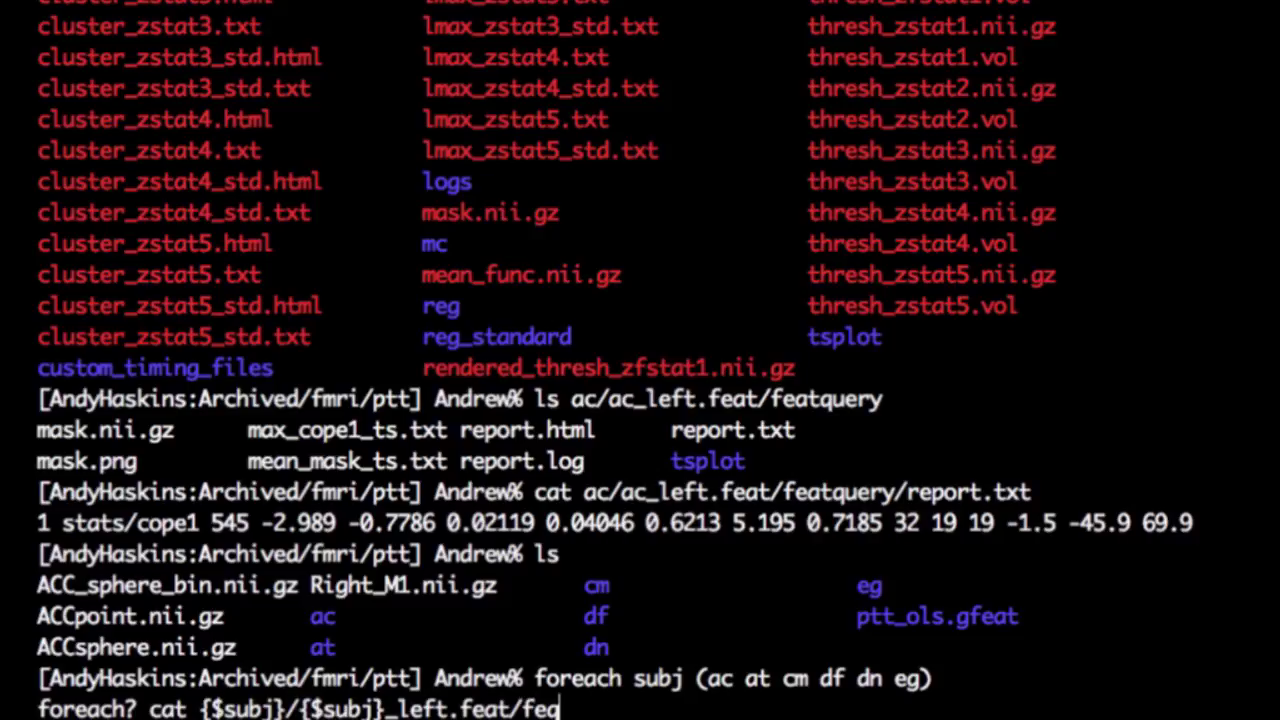
pyautogui.write("tquery/report.txt | awk '{print $")
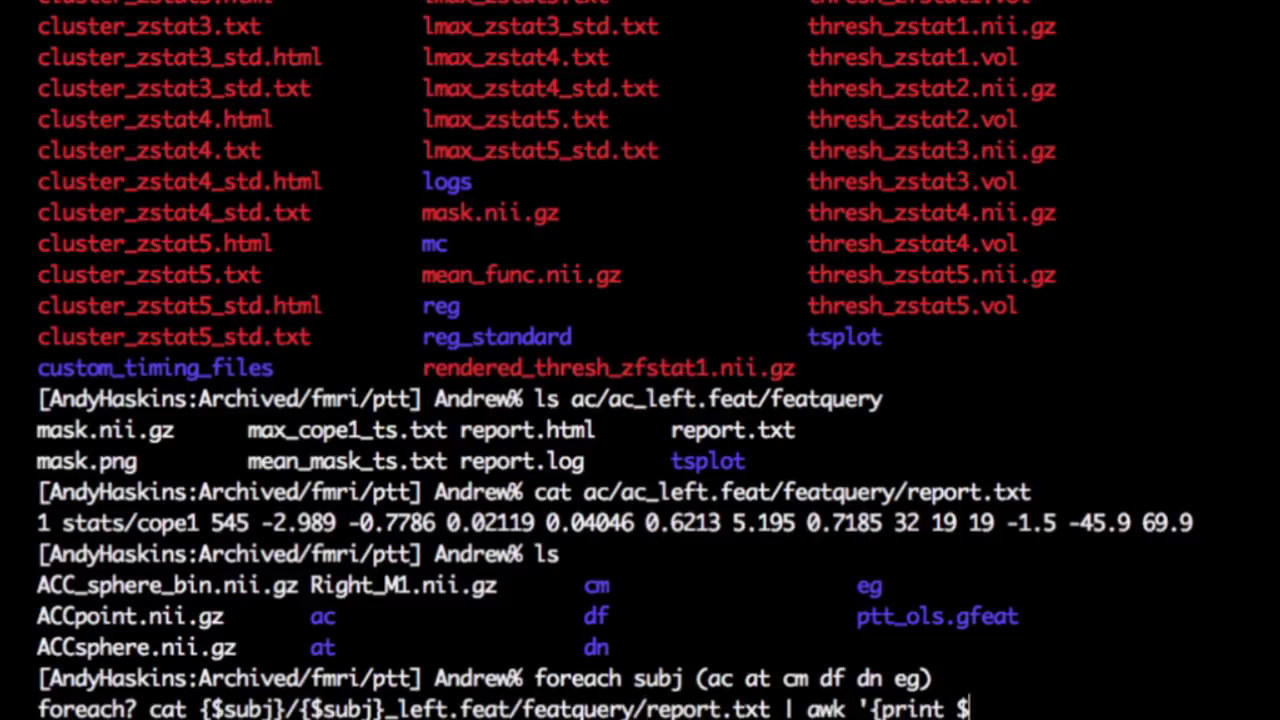
pyautogui.write("6}' >> RightM1_results.txt")
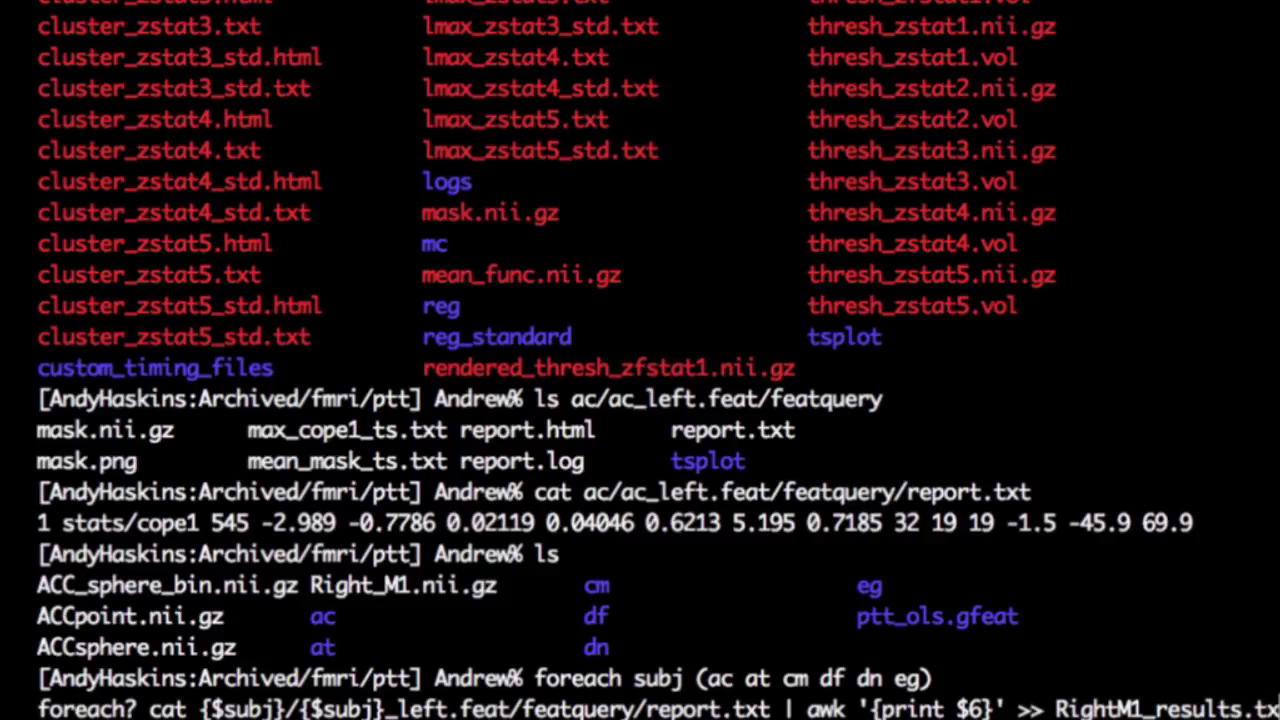
pyautogui.press('Return')
pyautogui.write('end')
pyautogui.press('Return')
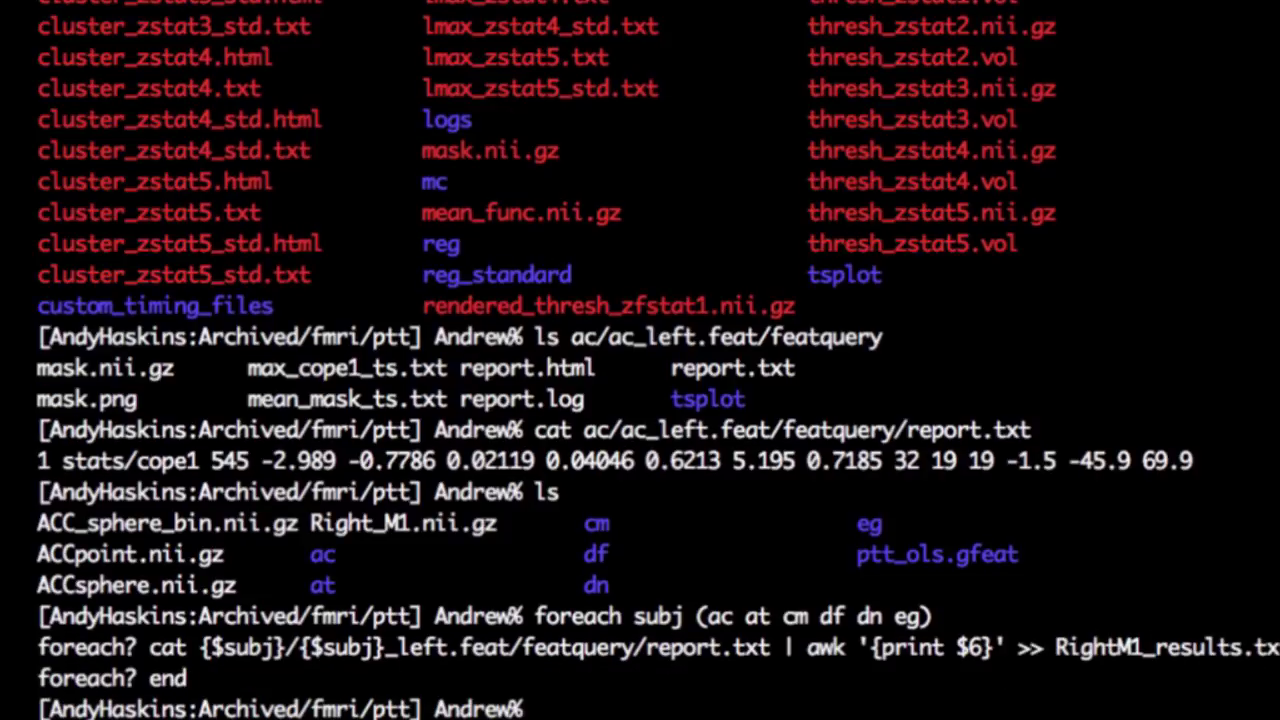
# Print RightM1_results.txt to check the six mean COPE values, 0.02119 through 0.5765.
pyautogui.write('cat RightM1_re')
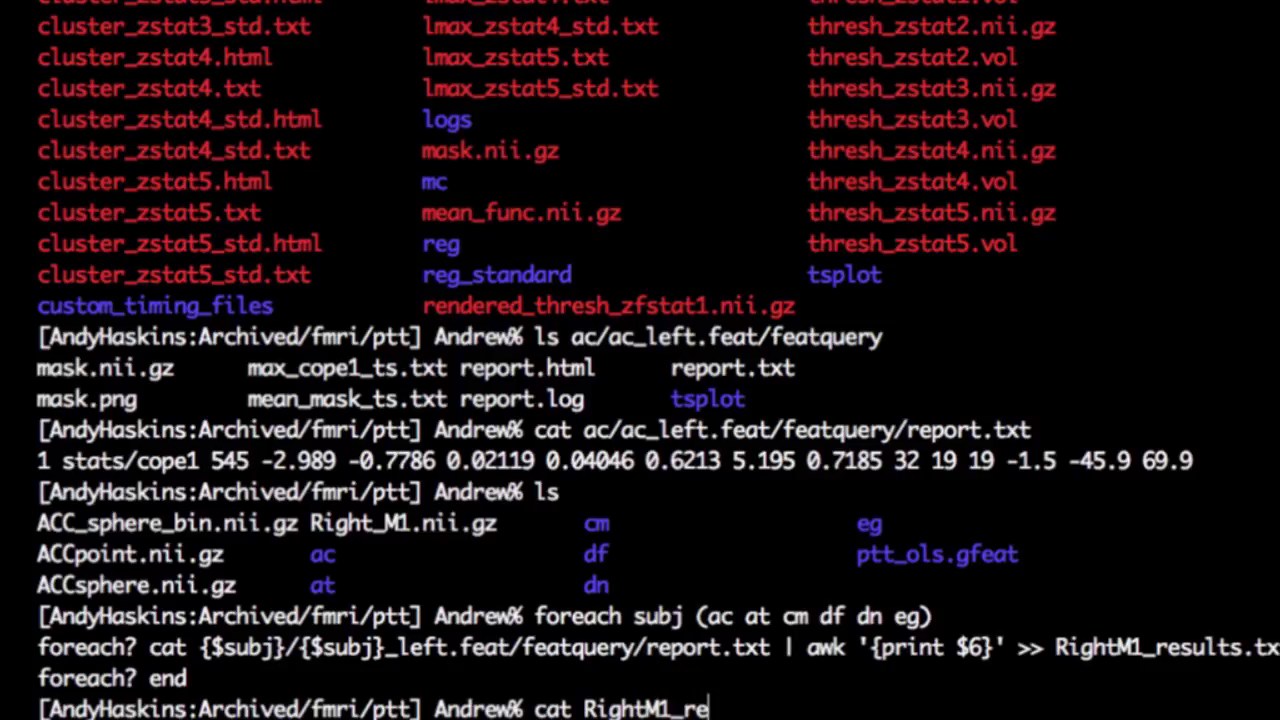
pyautogui.press('Tab')
pyautogui.press('Return')
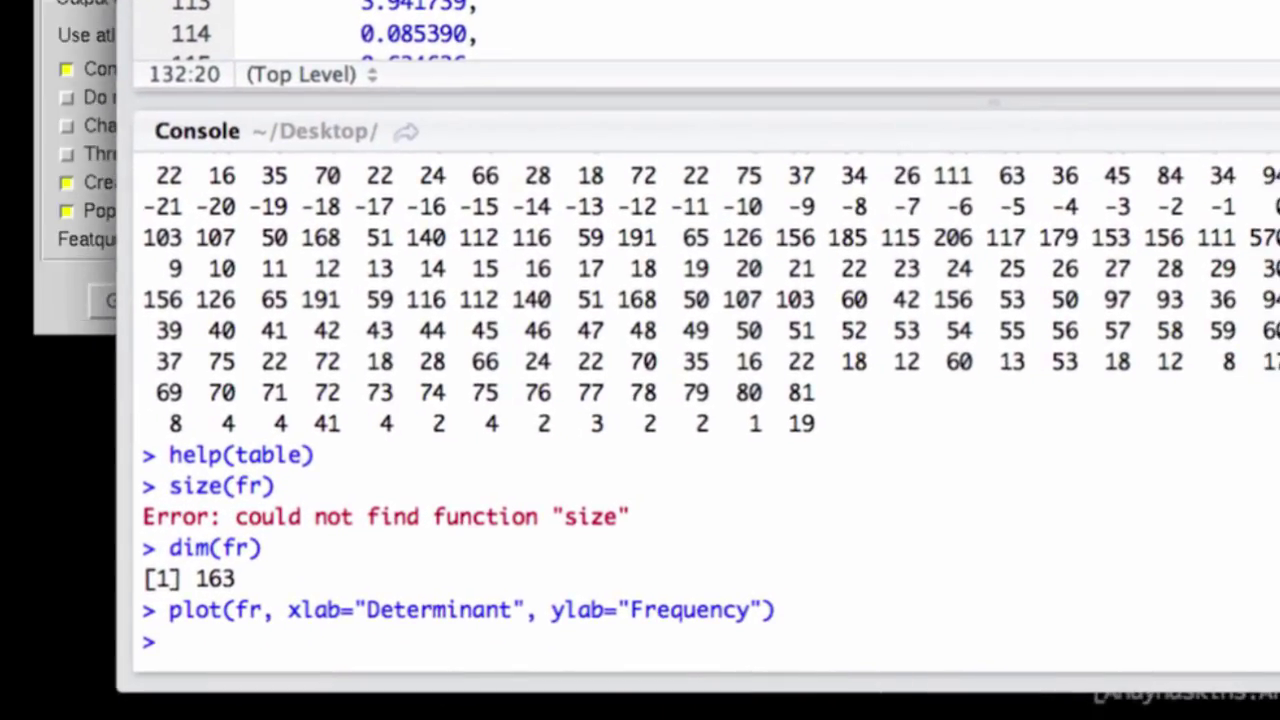
# Load the six copied means into x with scan() and run t.test(x), giving t = 2.0611, p = 0.0943.
pyautogui.click(1266, 697)
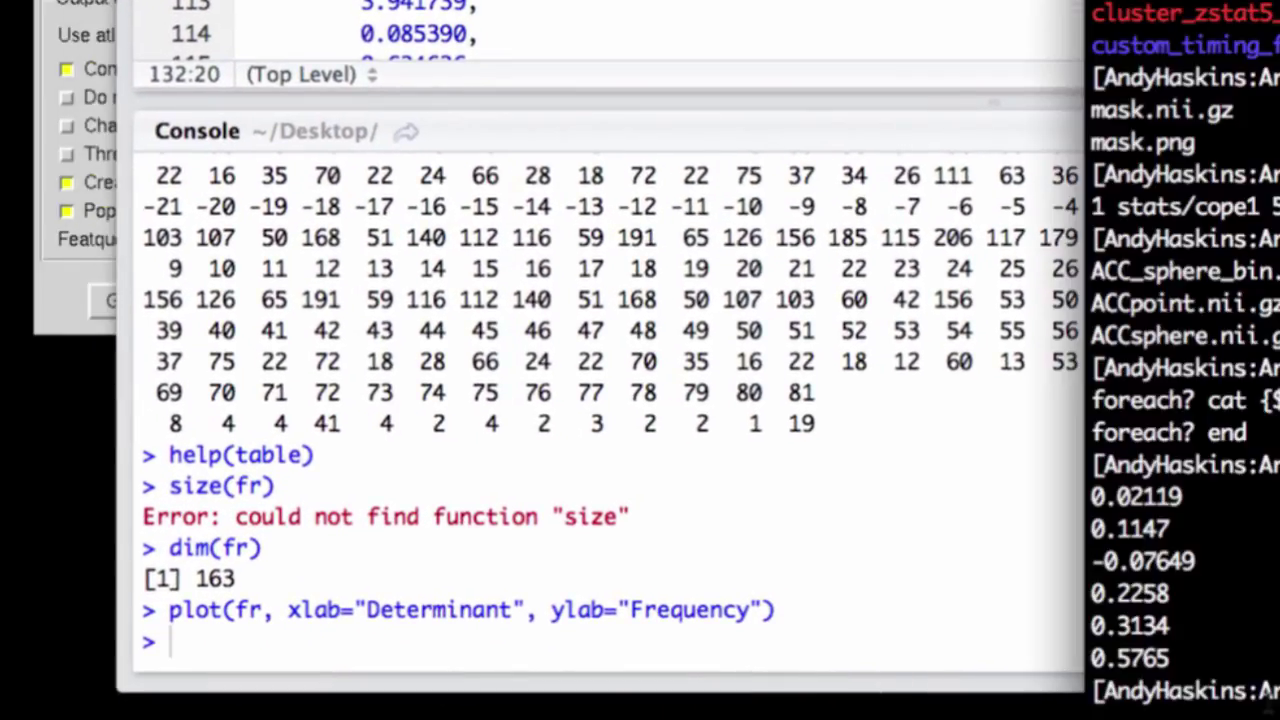
pyautogui.moveTo(1176, 655); pyautogui.dragTo(1092, 497)
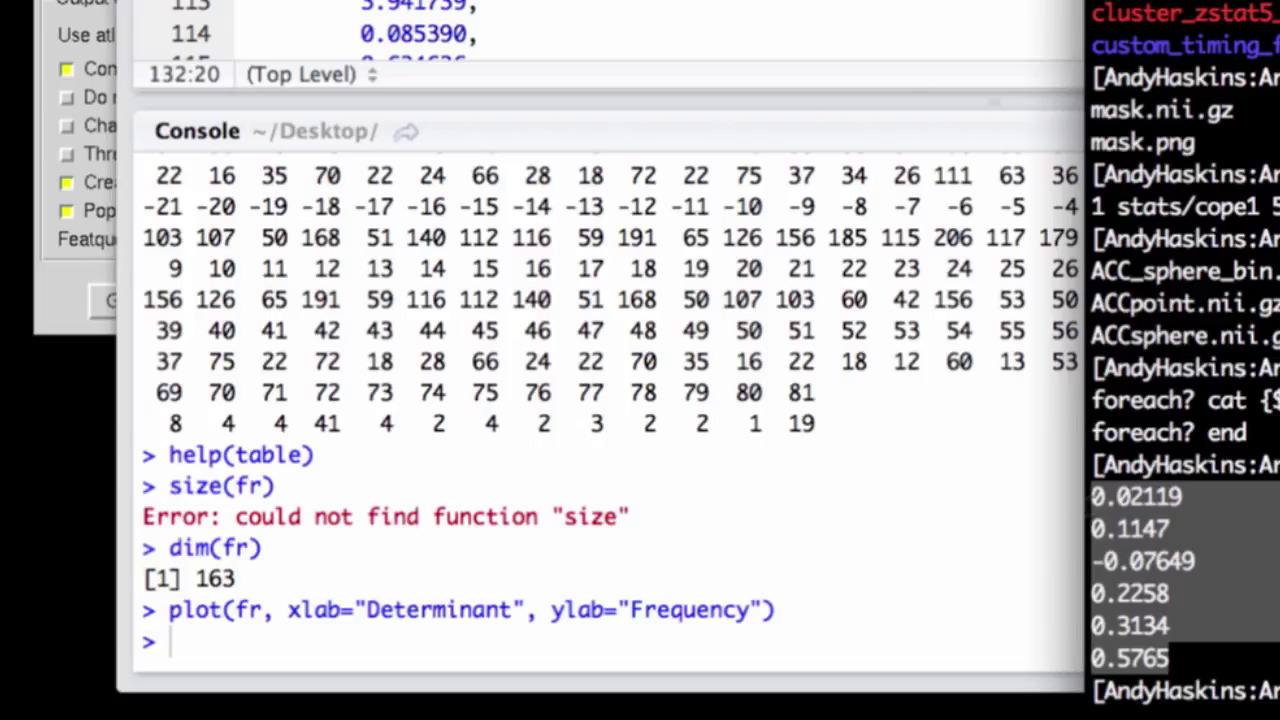
pyautogui.click(861, 560)
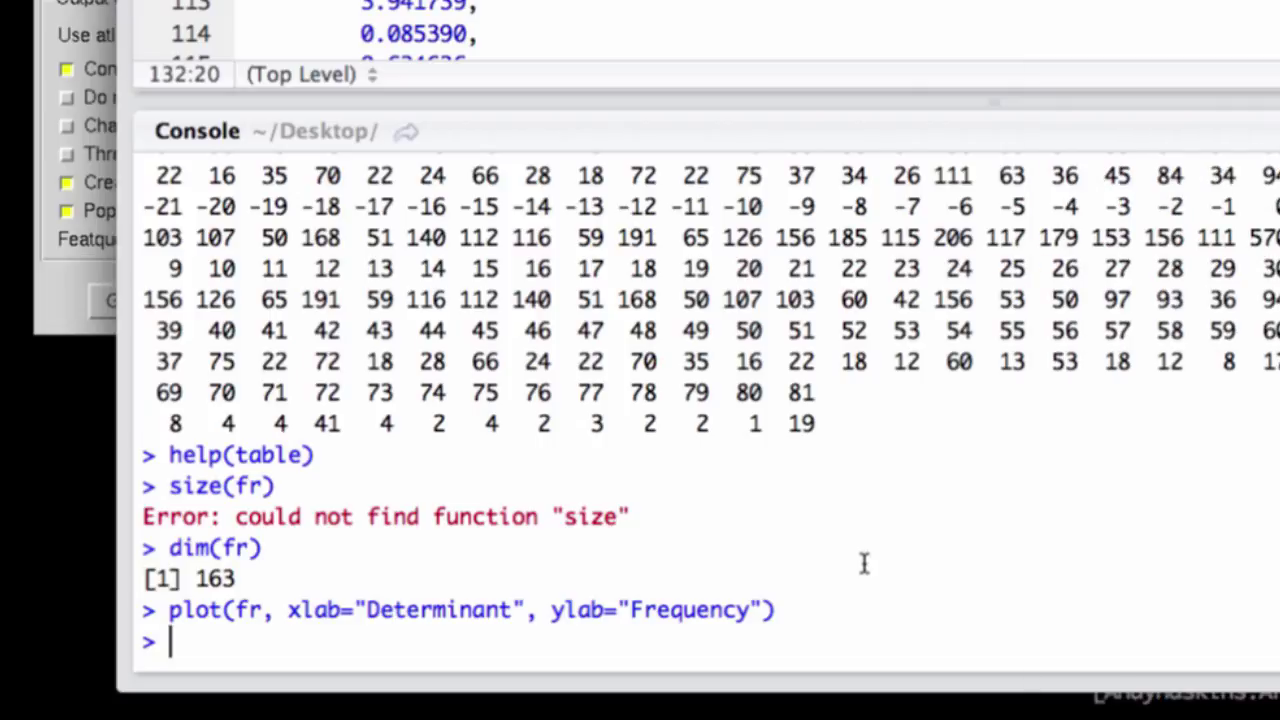
pyautogui.write('x <- scan()')
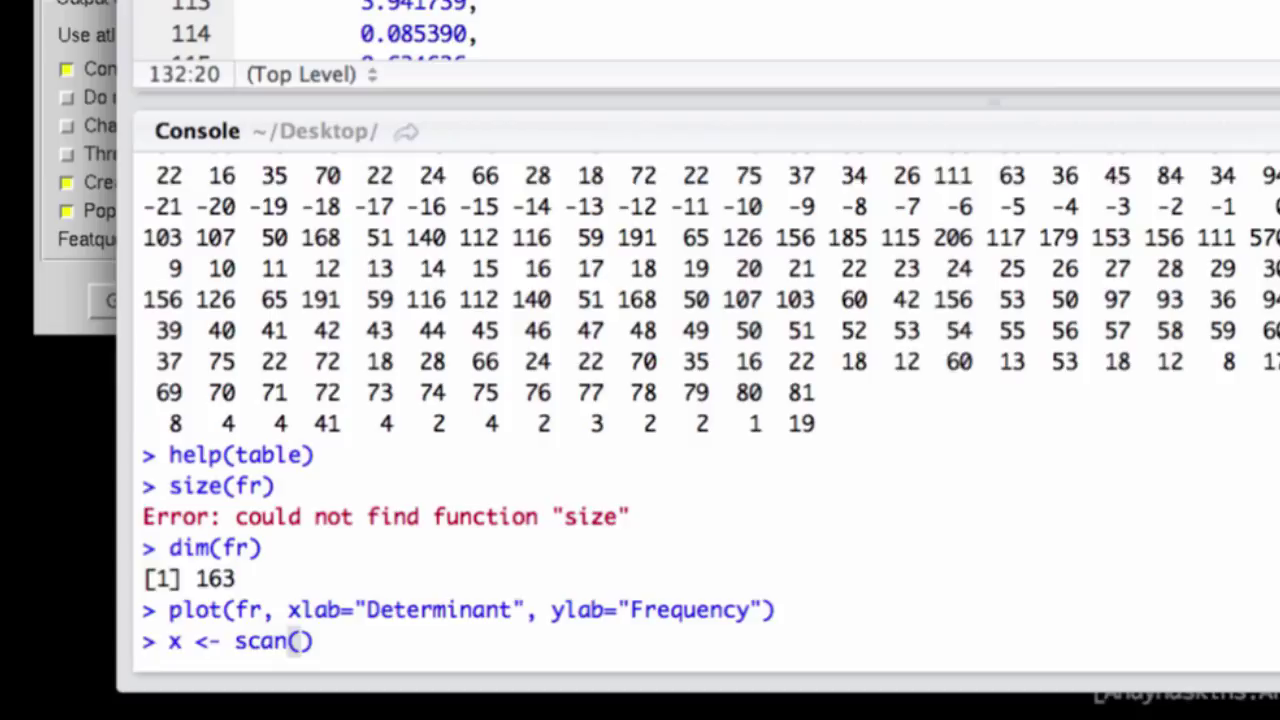
pyautogui.press('Return')
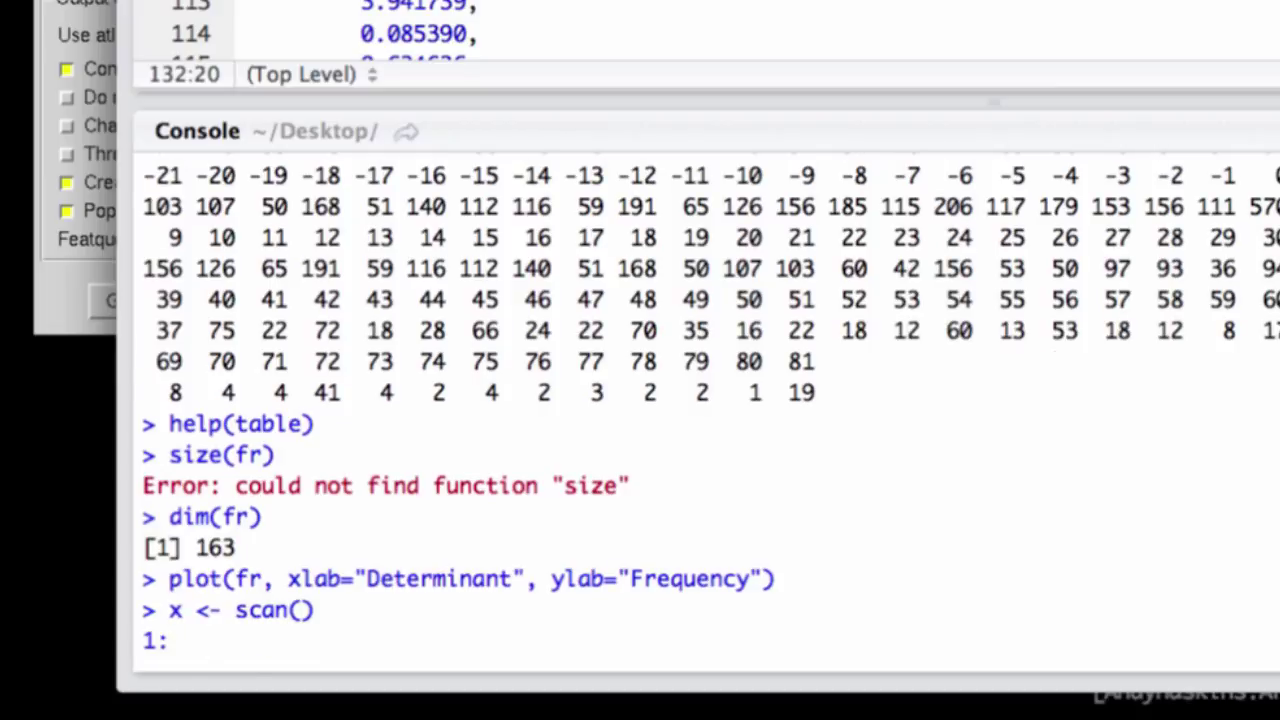
pyautogui.press('super+v')
pyautogui.press('Return')
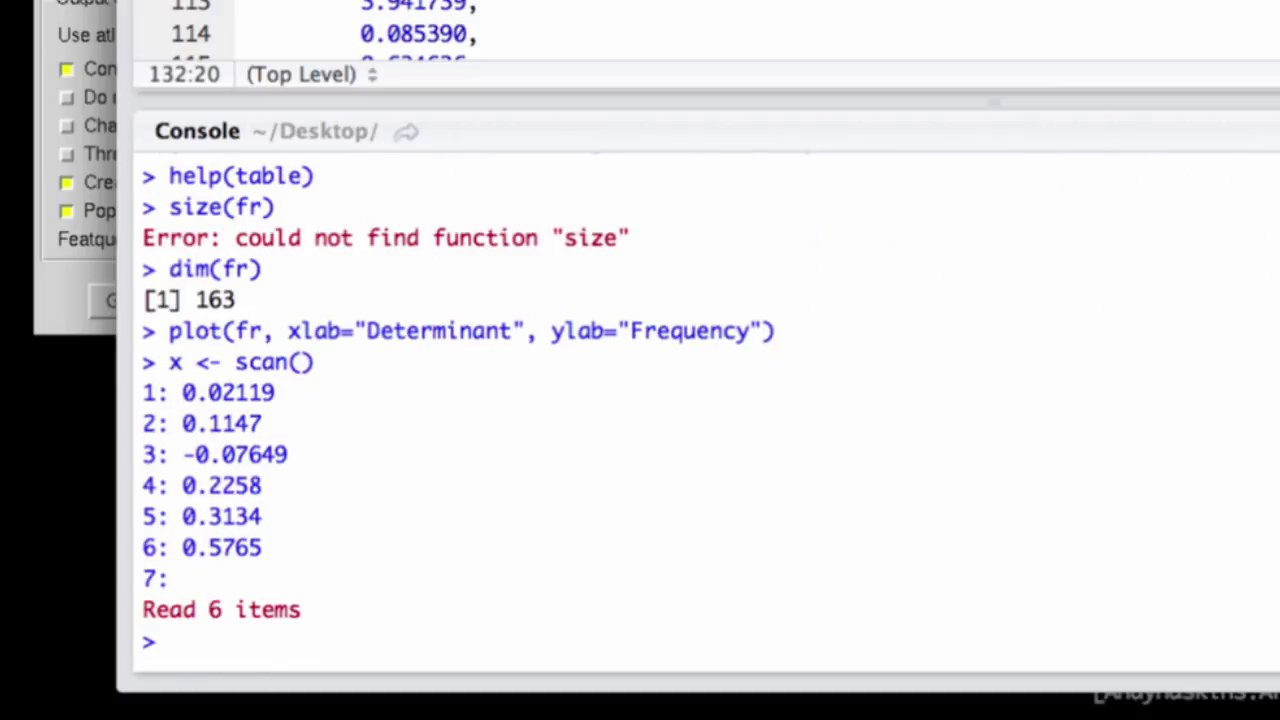
pyautogui.write('t.test(x)')
pyautogui.press('Return')
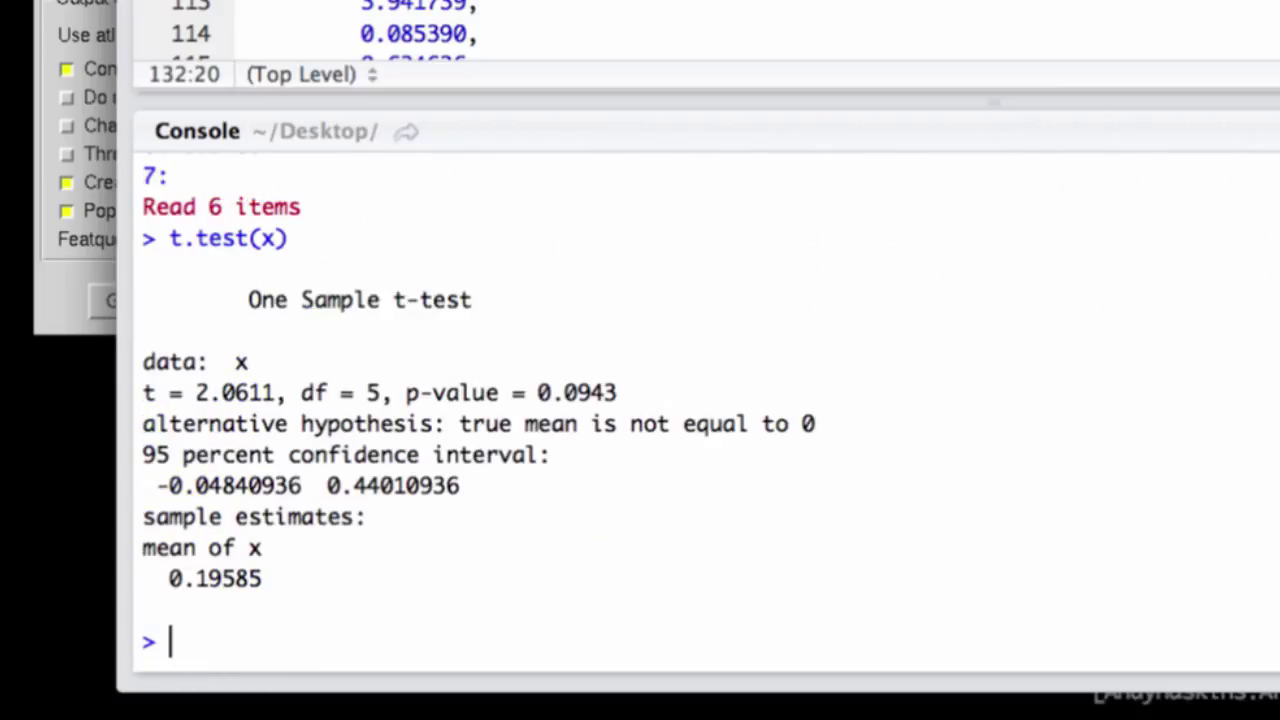